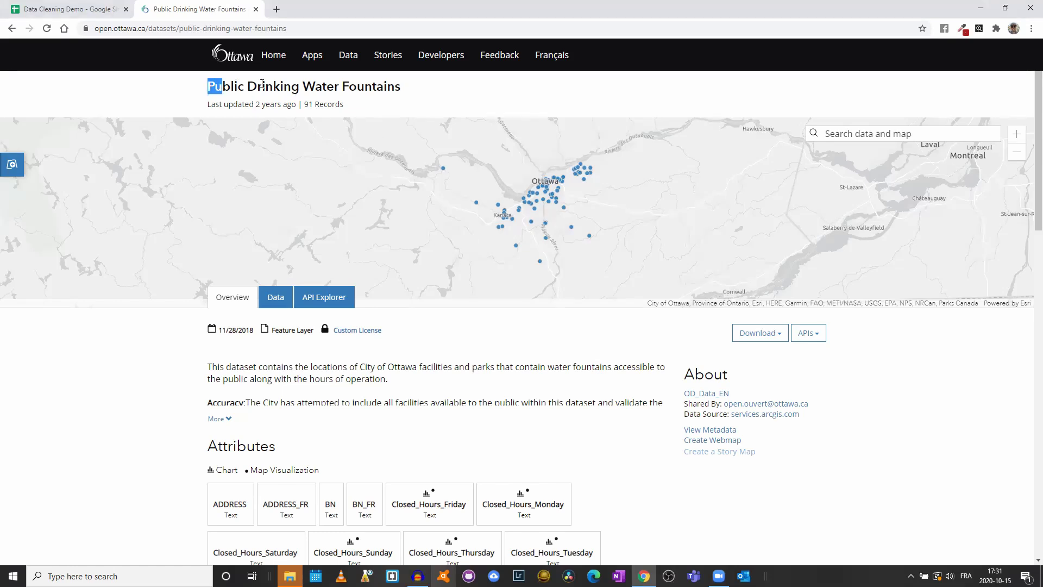
- Examine the Public Drinking Water Fountains dataset's title, record count and web address
triple_click(237, 84)
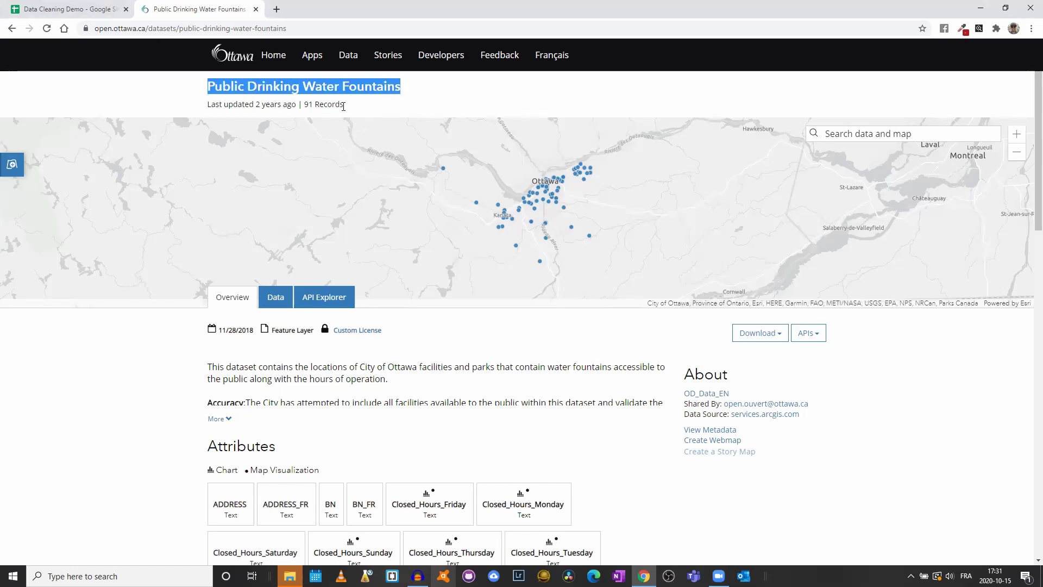
left_click_drag(344, 104, 305, 104)
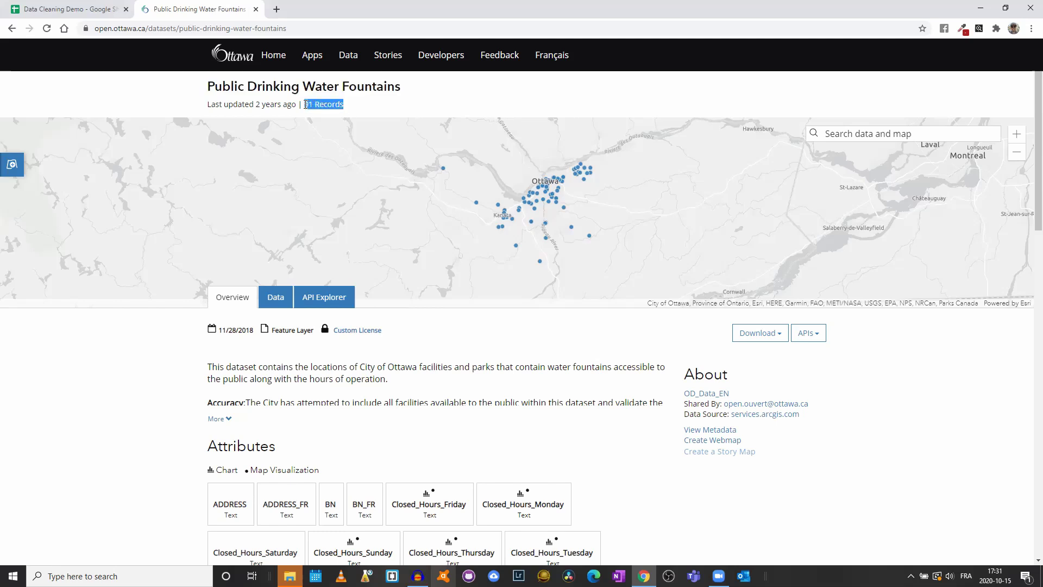
left_click(116, 28)
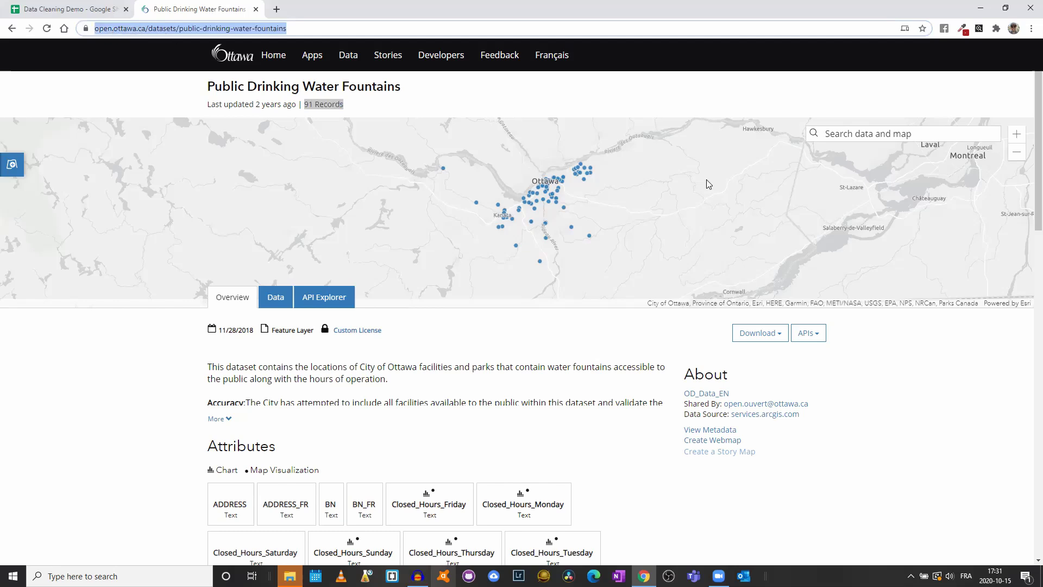
left_click(893, 393)
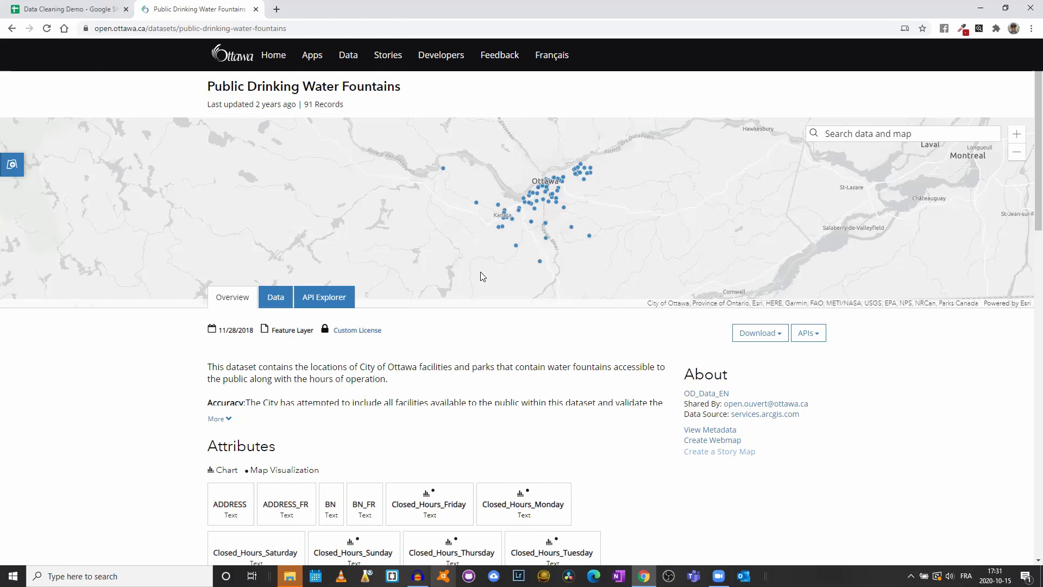
- Inspect the Closed_Hours_Friday attribute's chart and map visualization, and close them again
scroll(483, 270, "down", 4)
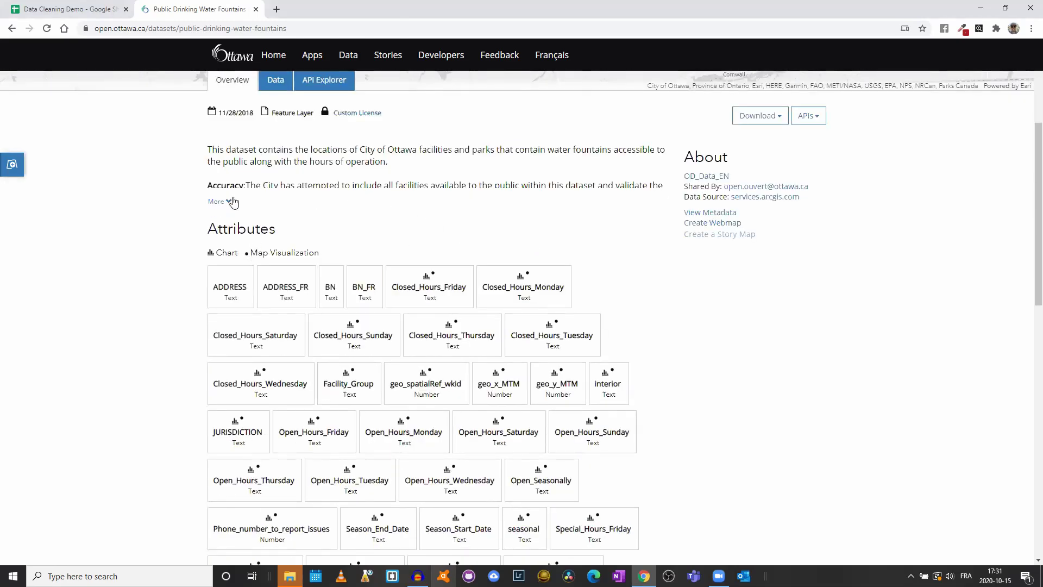
left_click(439, 287)
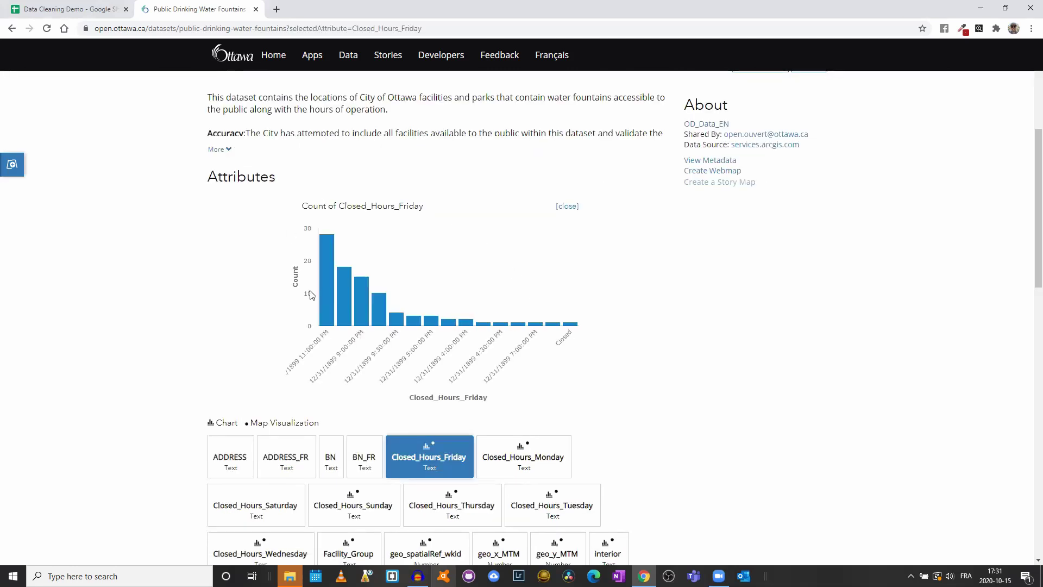
mouse_move(326, 255)
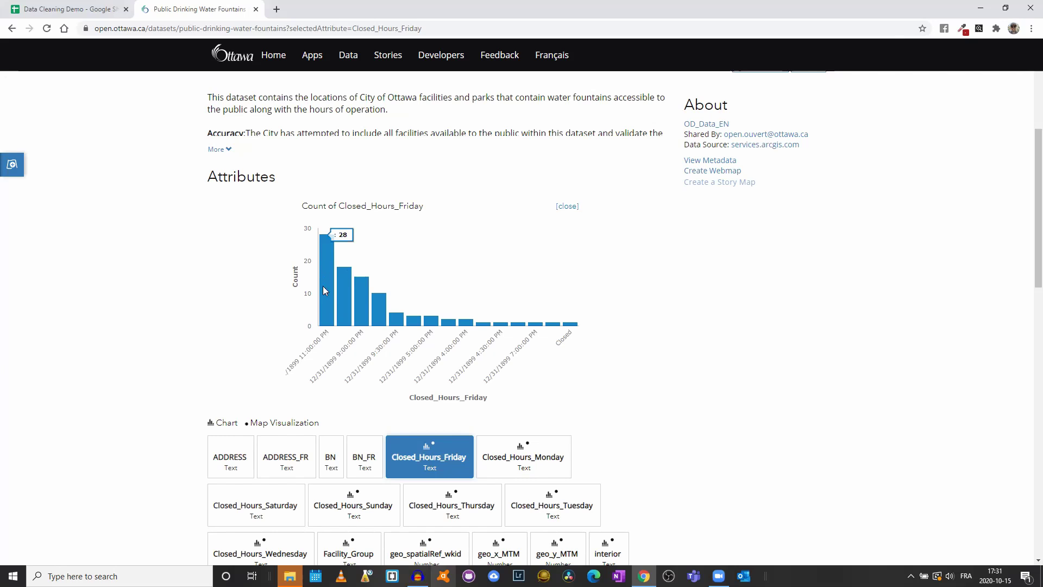
mouse_move(350, 298)
scroll(684, 365, "up", 5)
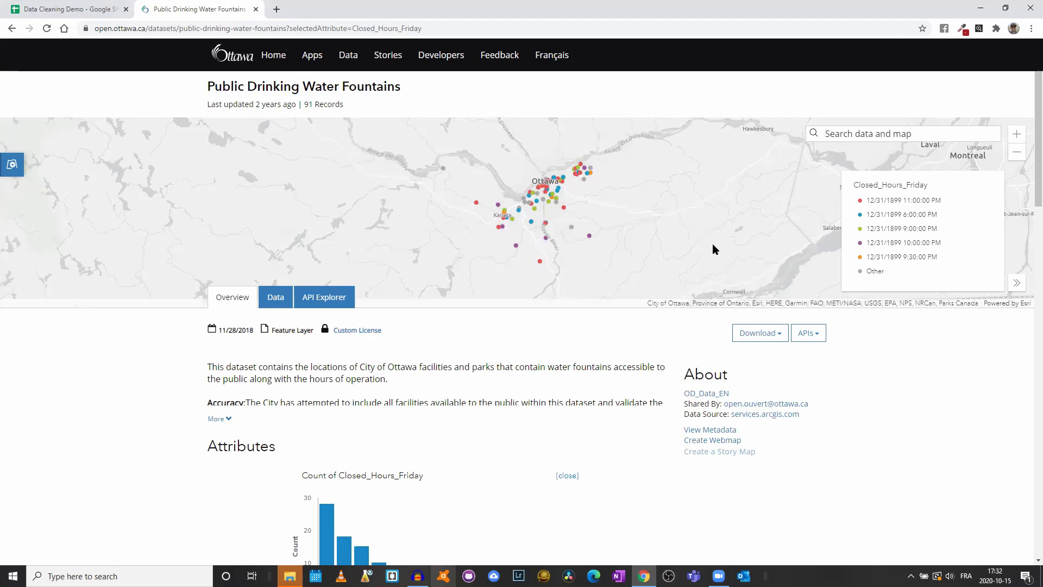
scroll(421, 287, "down", 5)
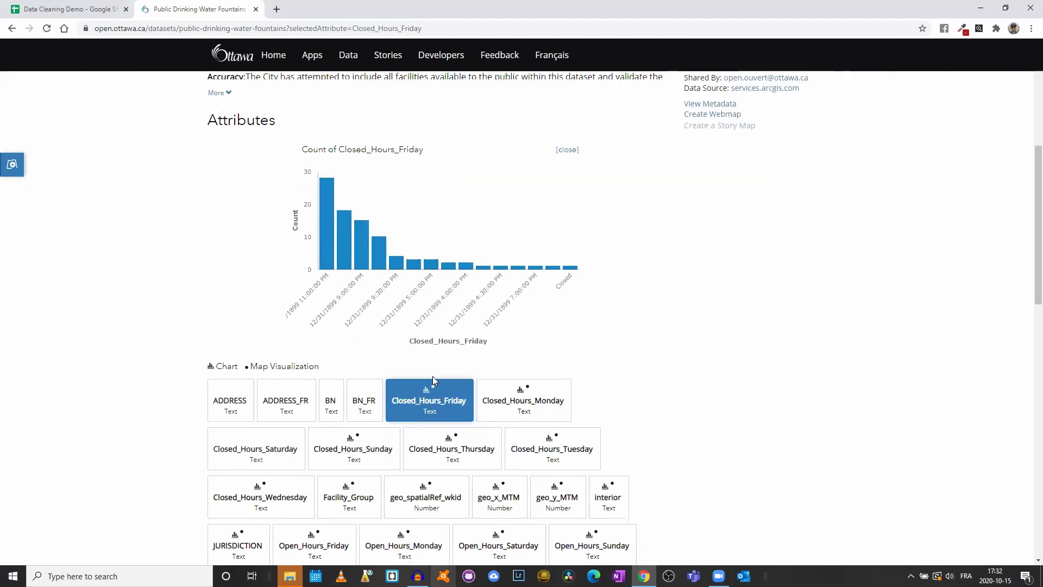
left_click(450, 399)
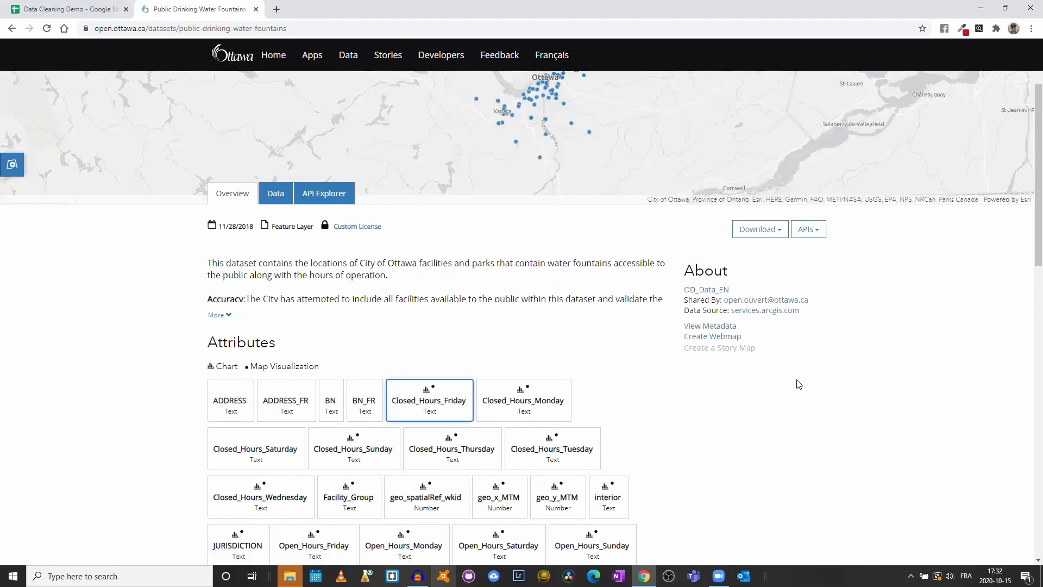
scroll(796, 384, "up", 2)
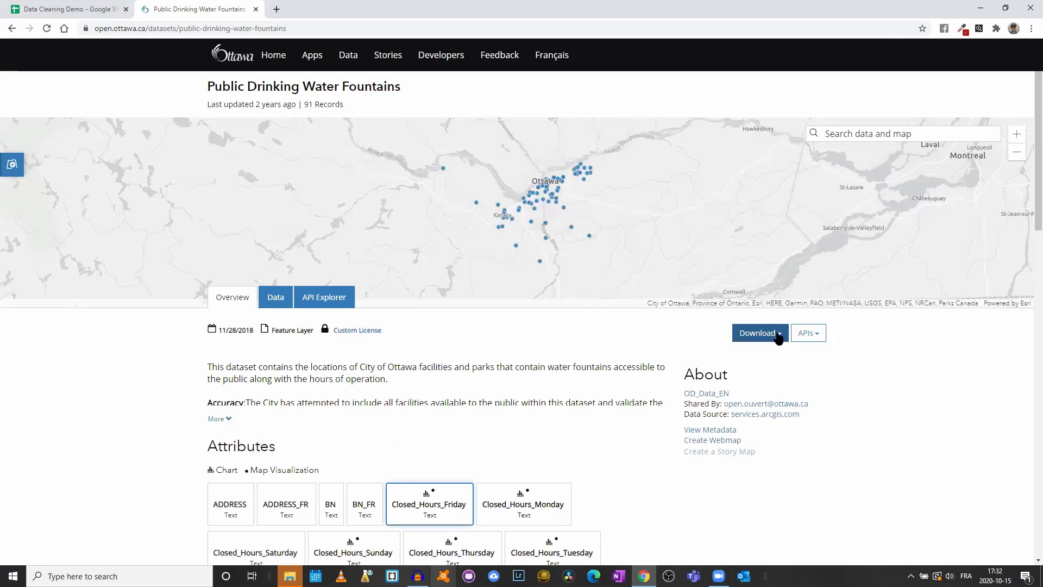
- Copy the link address of the full dataset's Spreadsheet download
left_click(780, 337)
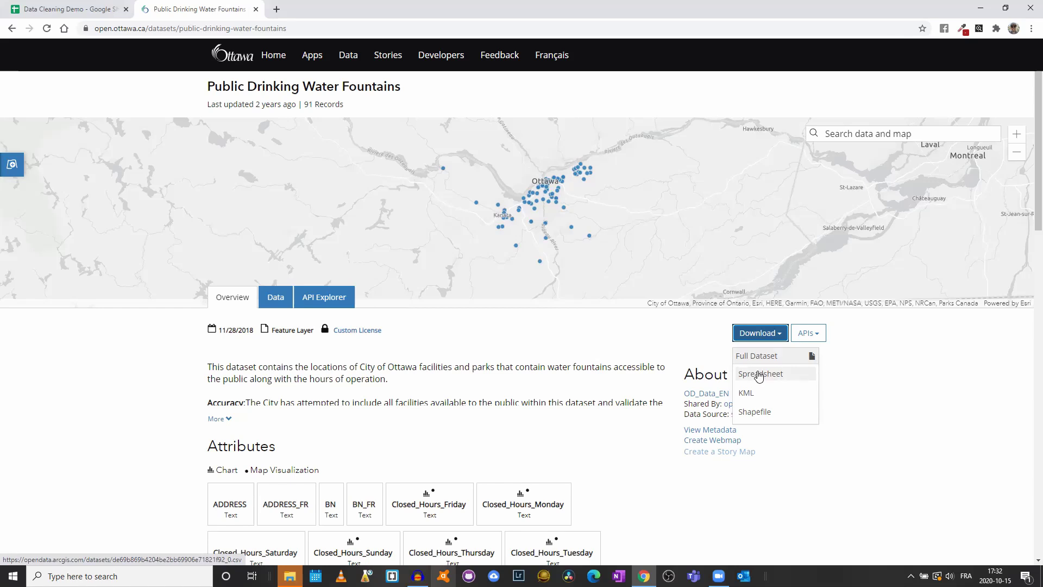
right_click(759, 375)
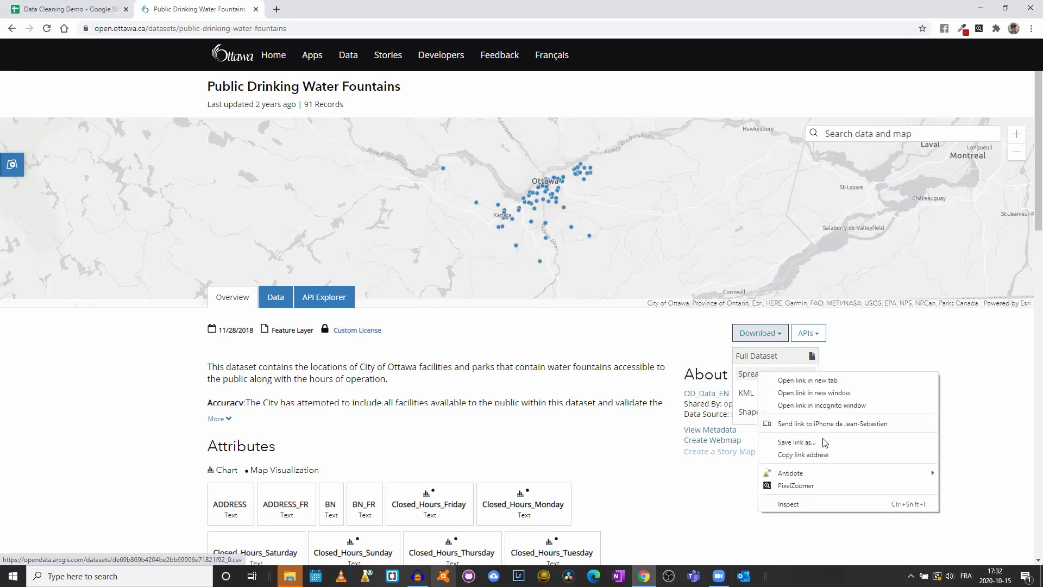
left_click(825, 455)
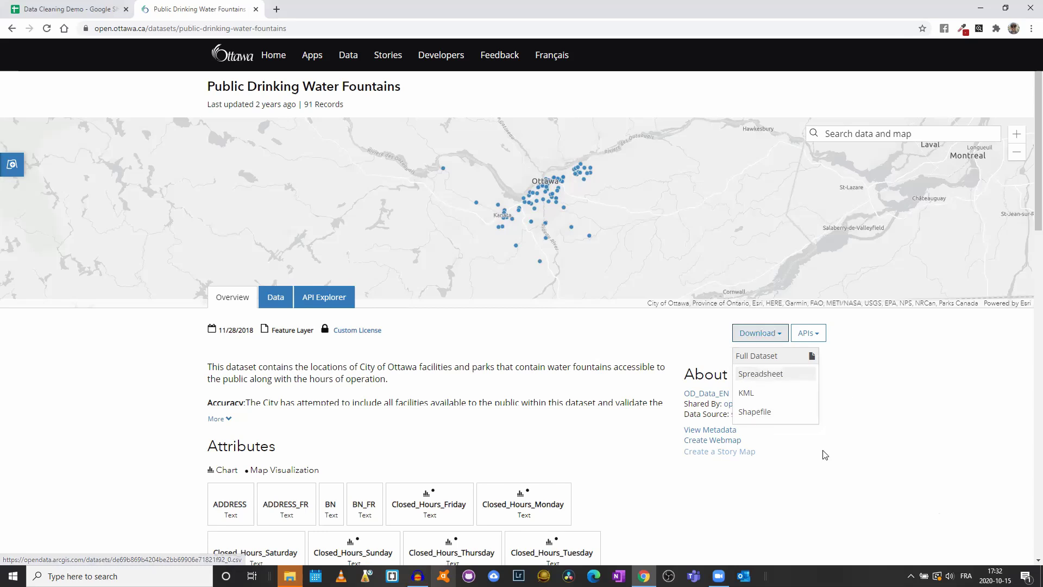
left_click(793, 491)
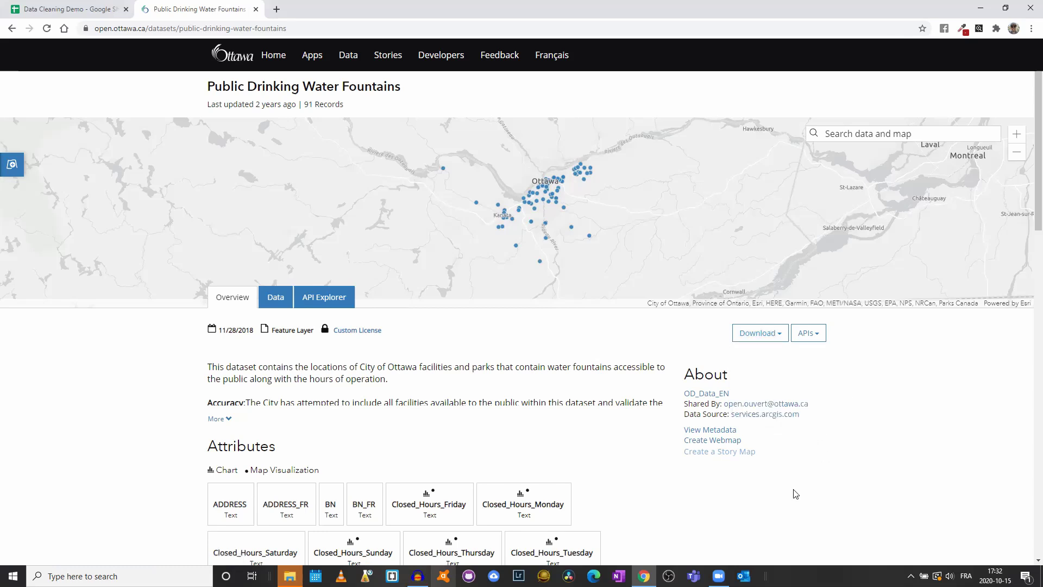
- Switch to the Data Cleaning Demo spreadsheet and import the copied CSV link into cell A1 with an IMPORTDATA formula
left_click(44, 6)
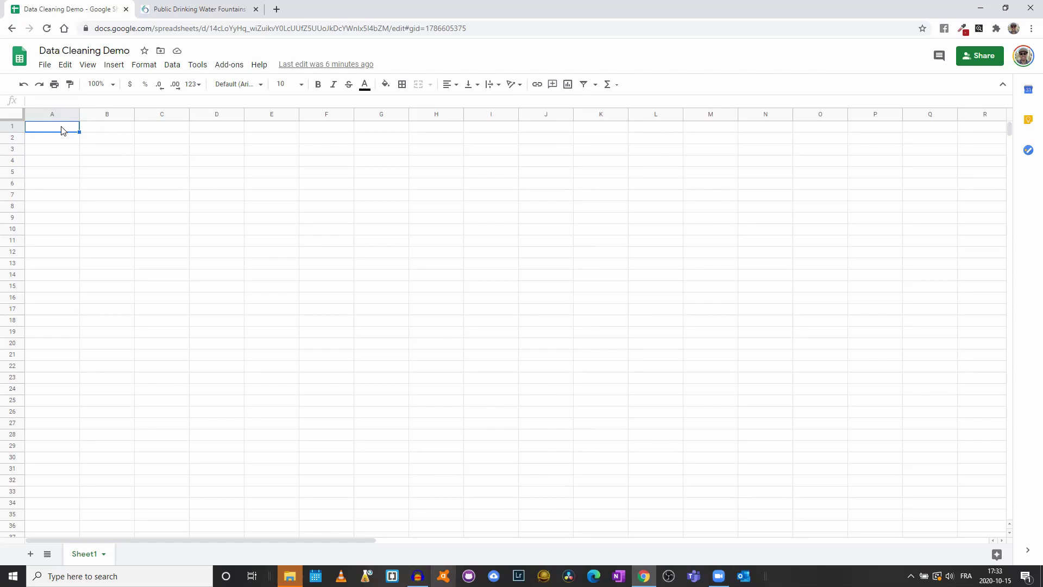
type("=IMPORTDATA")
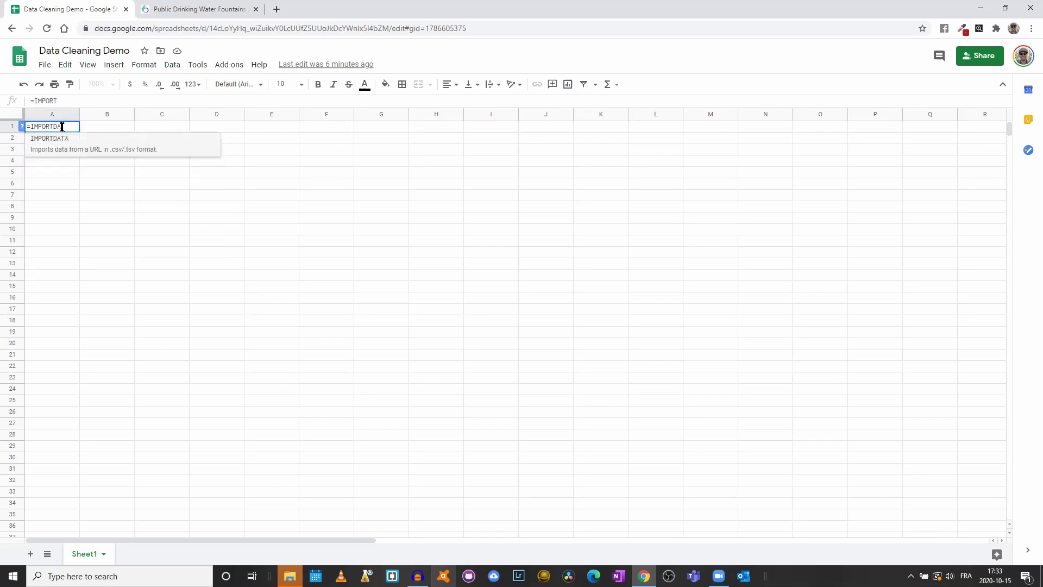
type("(\"")
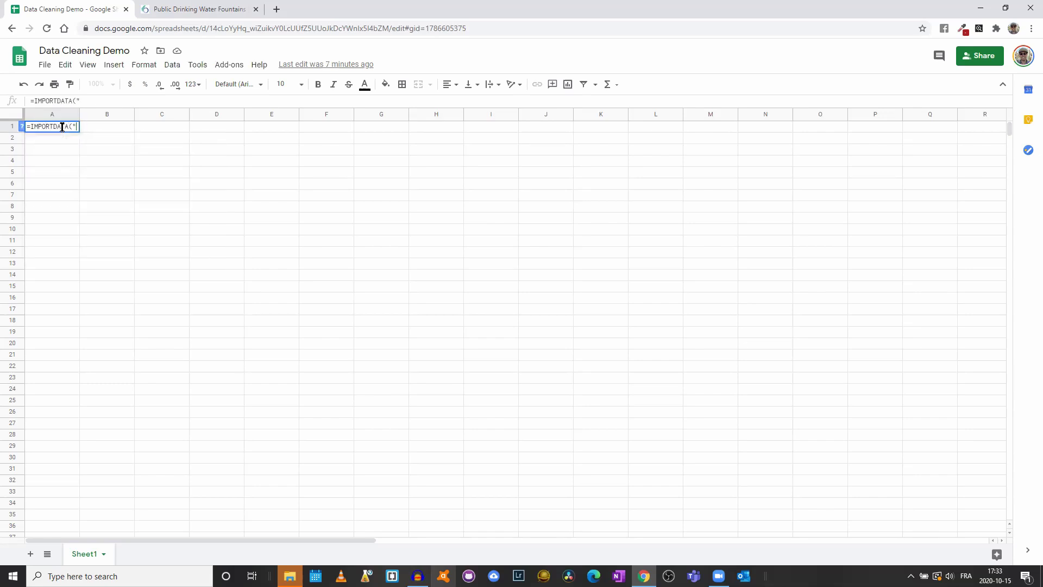
key("ctrl+v")
type("\")")
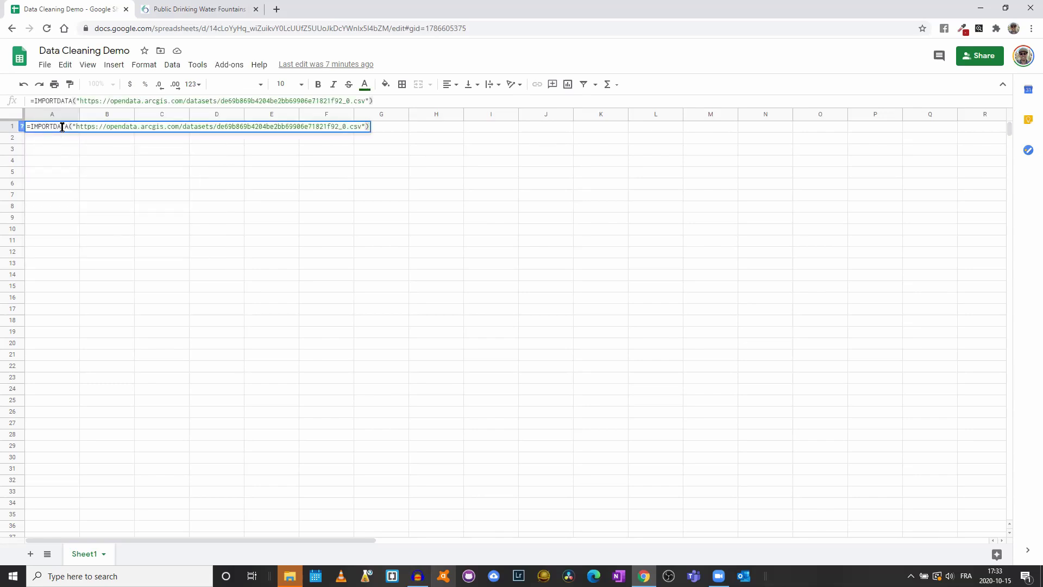
key("Return")
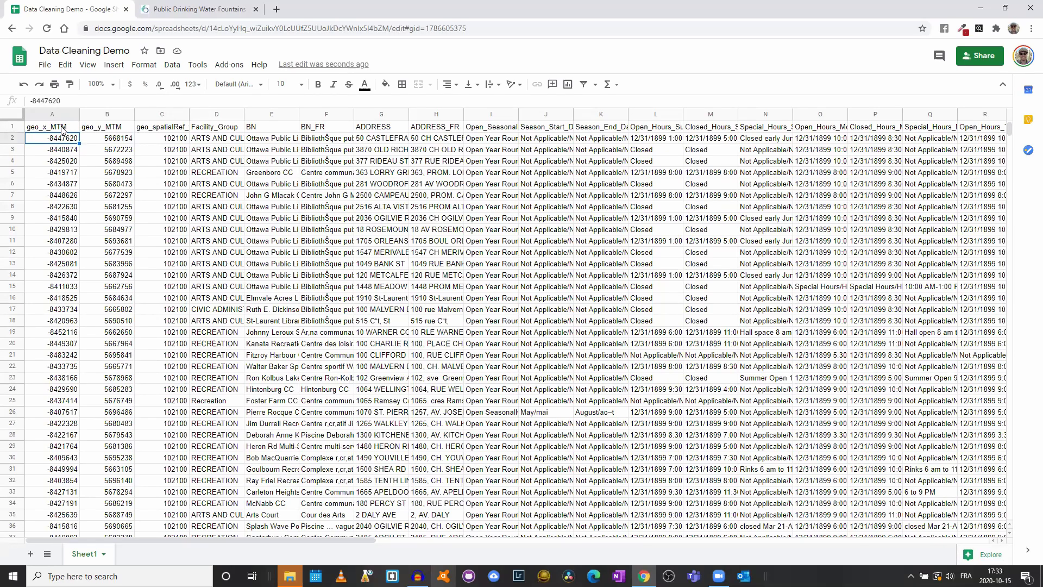
- Replace the IMPORTDATA formula with static data by copying the whole sheet and pasting it over itself as values only
left_click(203, 218)
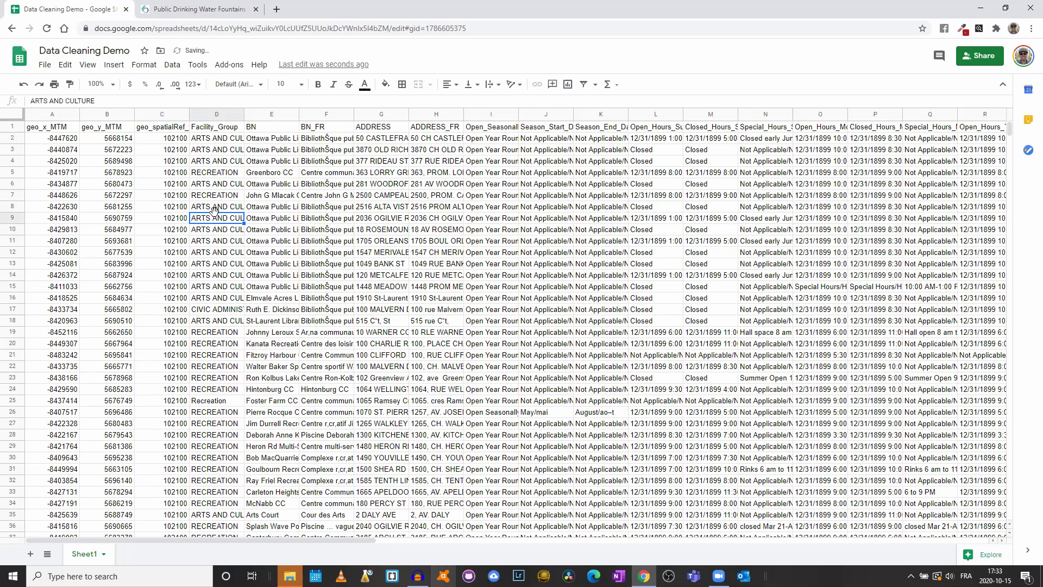
left_click(65, 129)
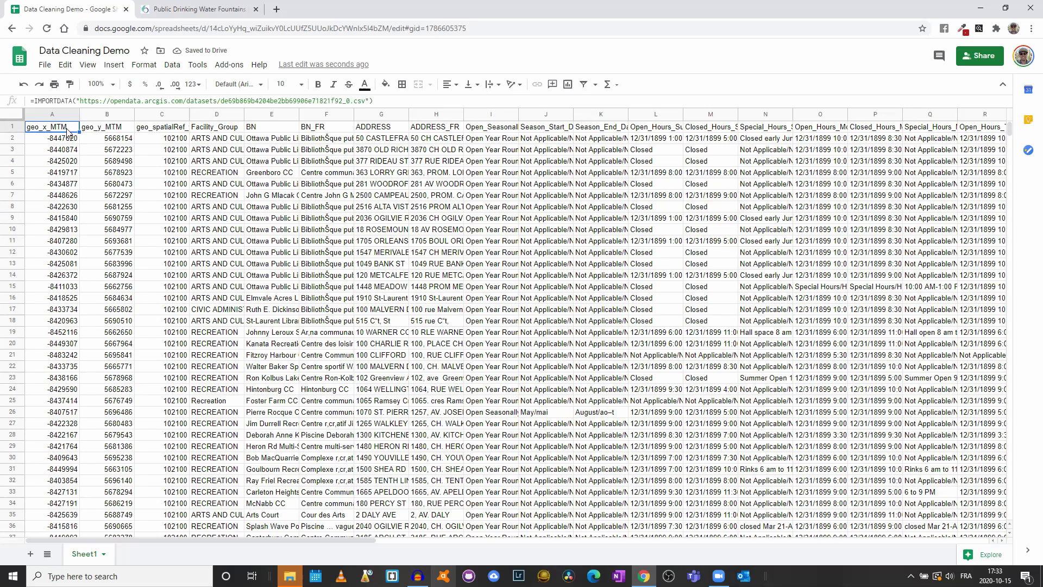
key("ctrl+a")
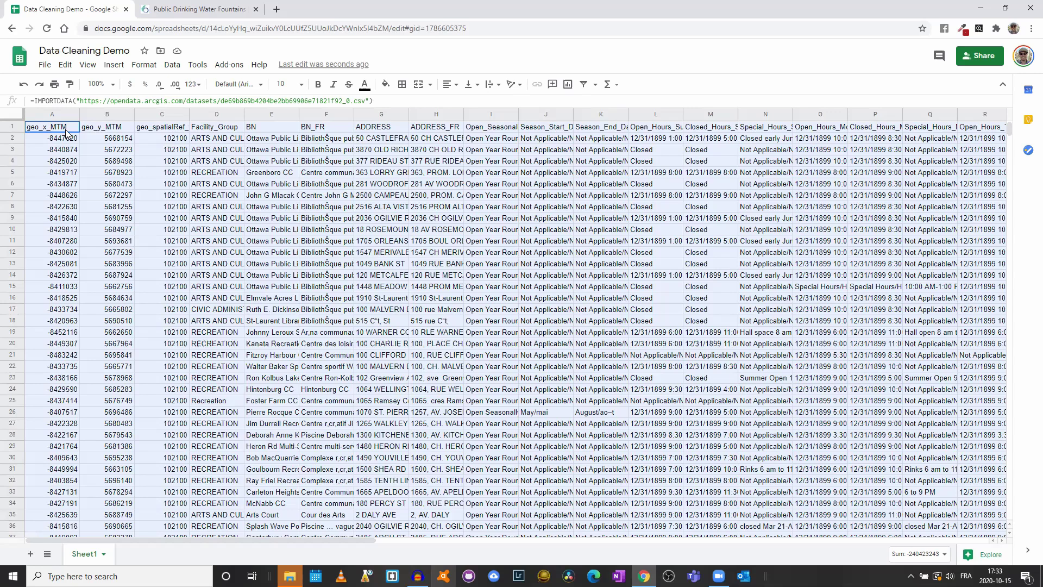
key("ctrl+shift+v")
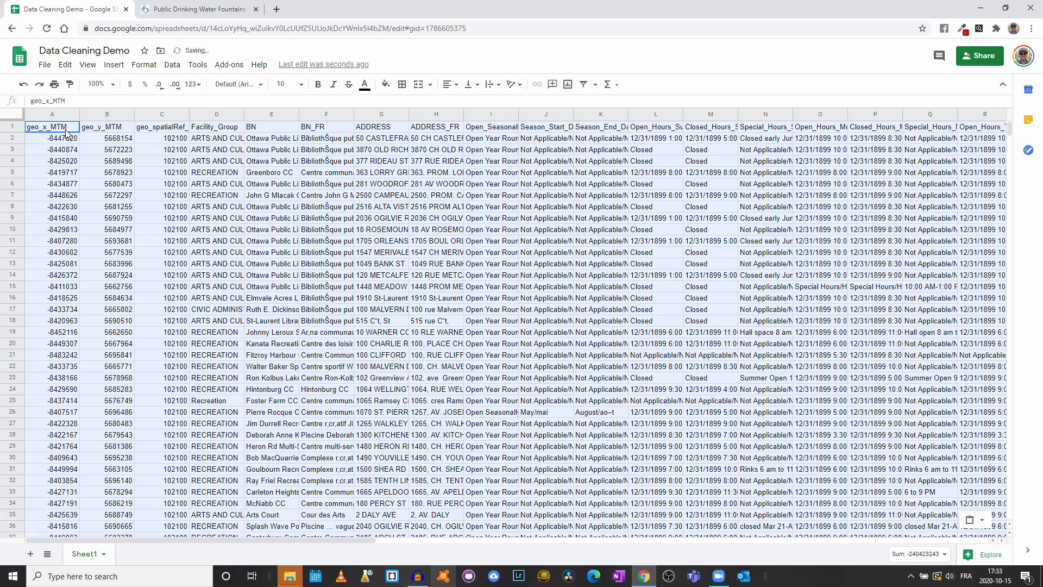
left_click(66, 131)
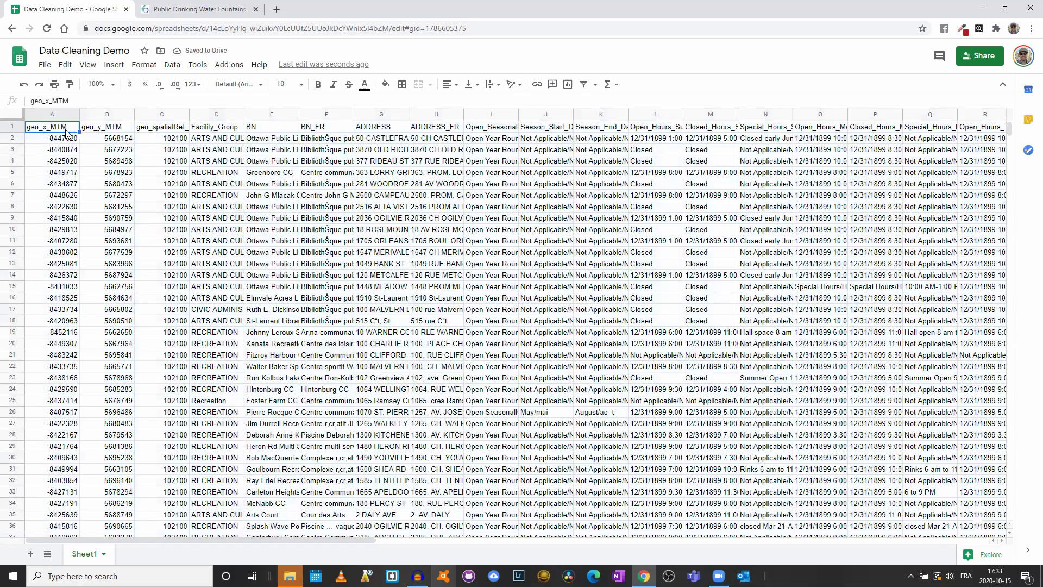
left_click(66, 64)
mouse_move(114, 187)
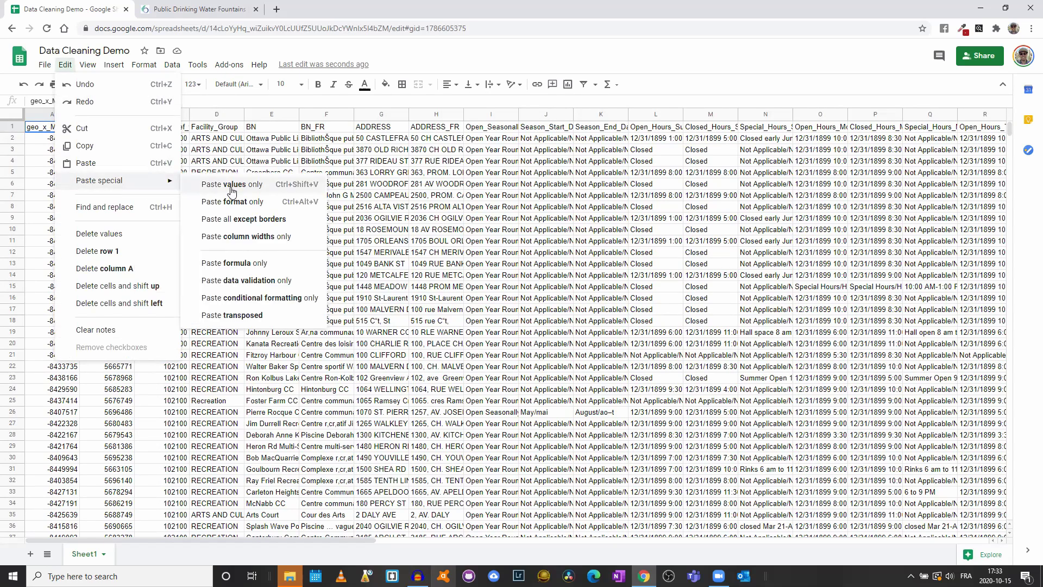
left_click(342, 152)
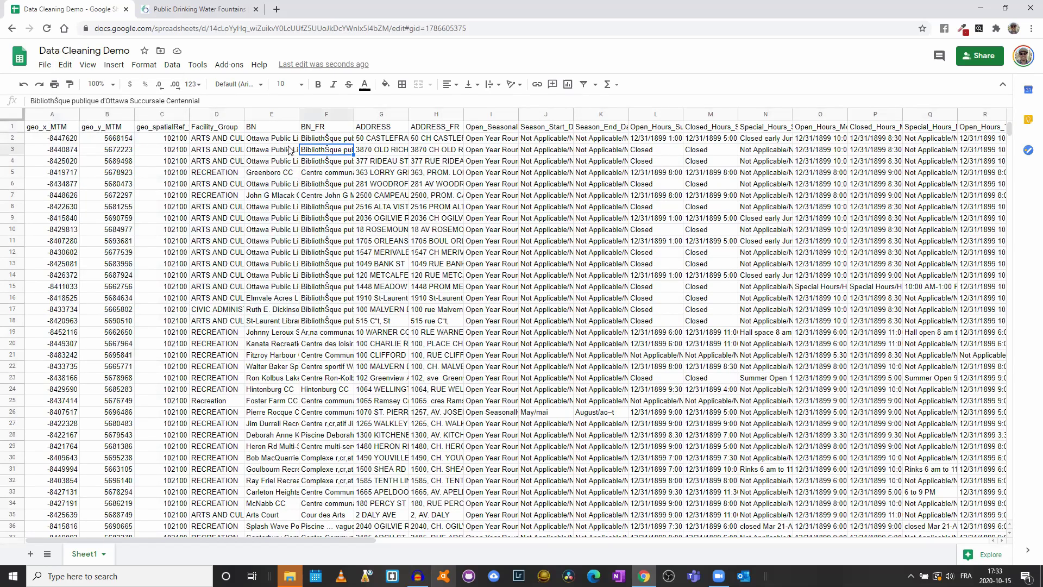
- Clear the first geo_y_MTM value in cell B2 as an editing test and undo it
left_click(96, 143)
key("Delete")
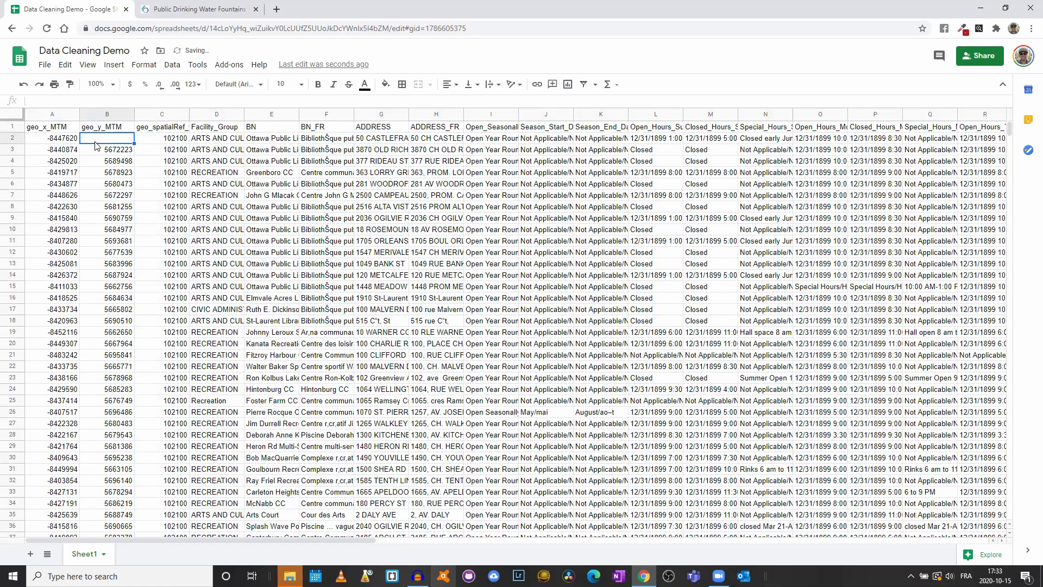
key("ctrl+z")
key("BackSpace")
key("ctrl+z")
- Delete columns A to C, holding geo_x_MTM, geo_y_MTM and the geo_spatialRef data
left_click_drag(382, 542, 249, 521)
left_click(46, 112)
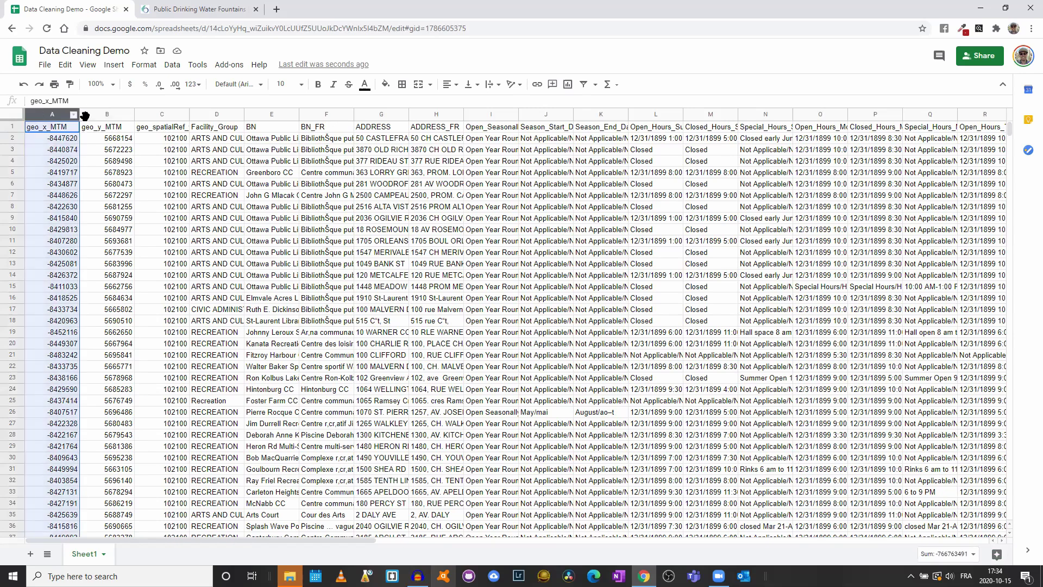
left_click(150, 112, "shift")
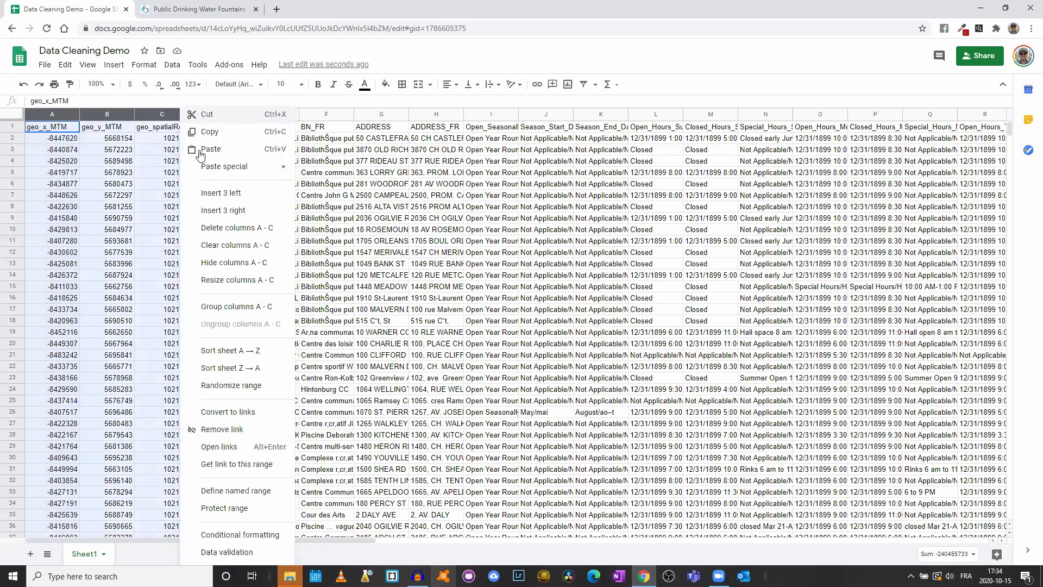
left_click(233, 228)
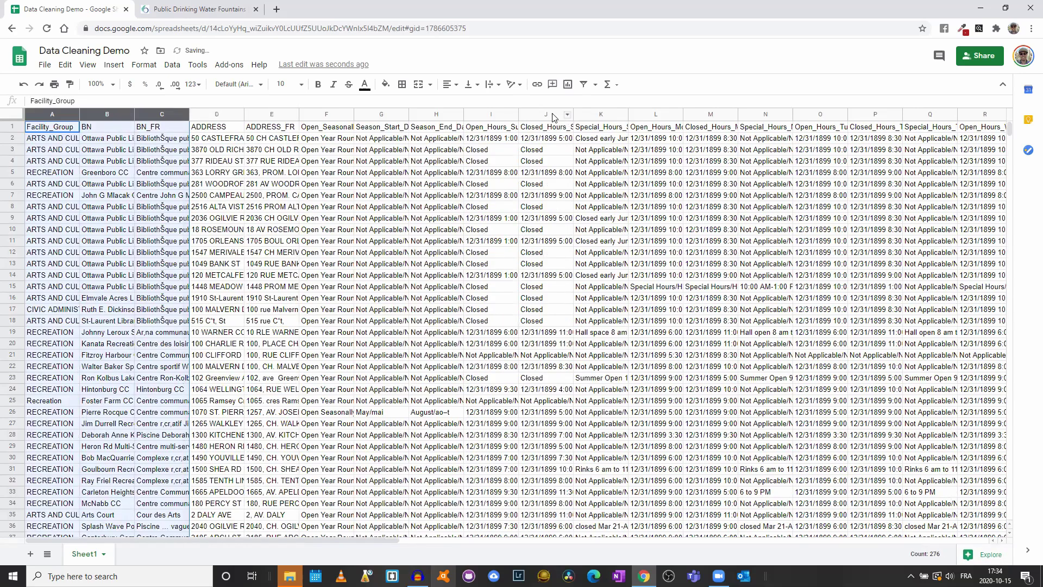
- Delete columns I to AC, holding the daily opening, closing and special hours, and return to the first column
left_click(492, 114)
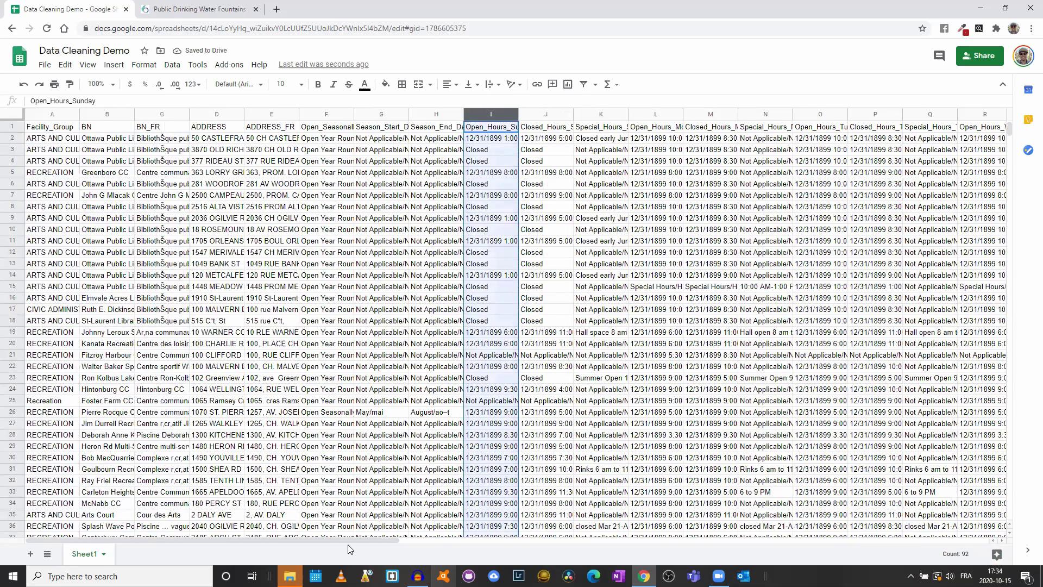
left_click_drag(349, 539, 475, 549)
scroll(475, 550, "right", 7)
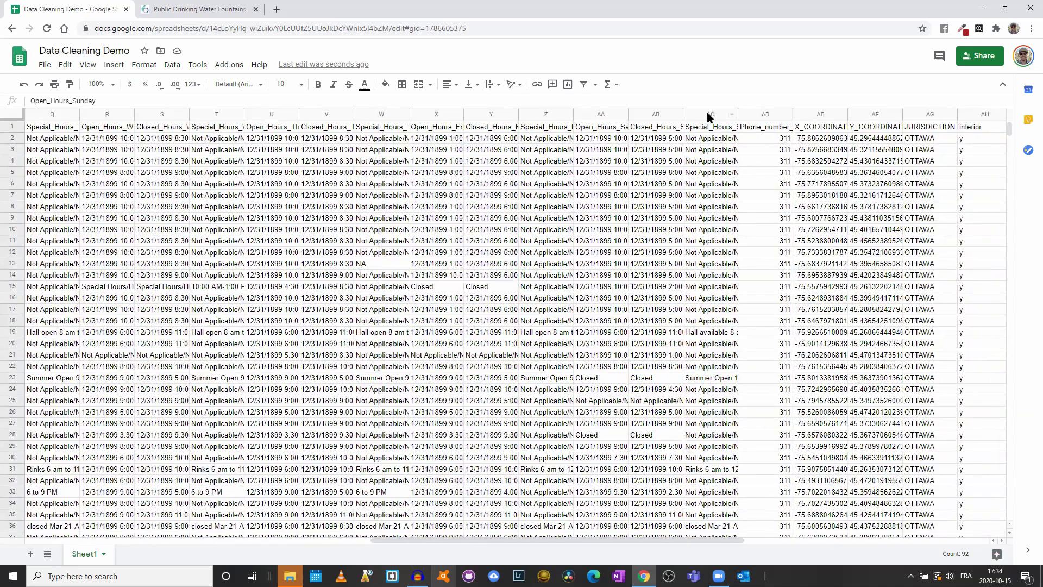
left_click(706, 112, "shift")
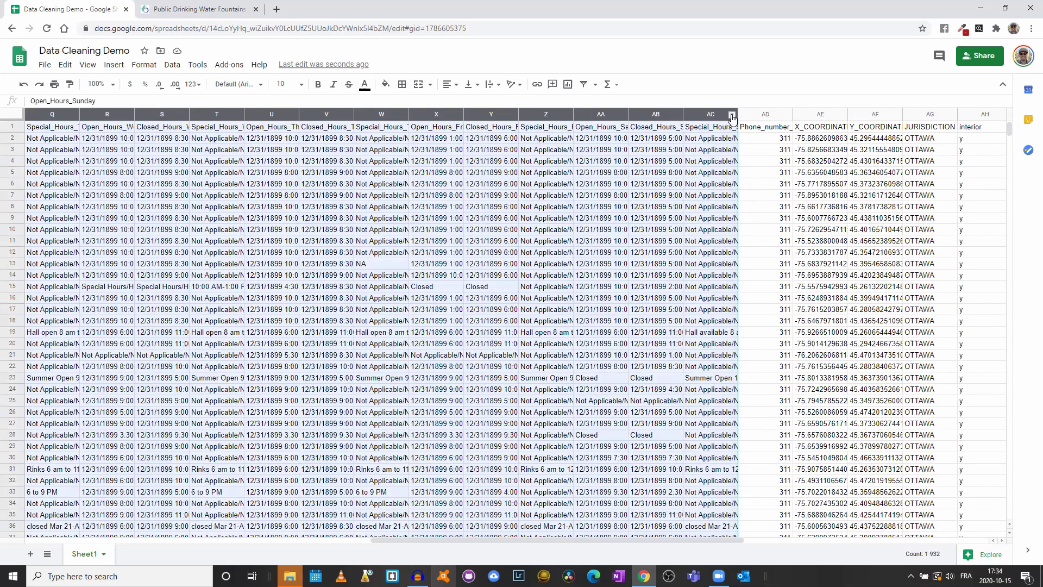
left_click(732, 116)
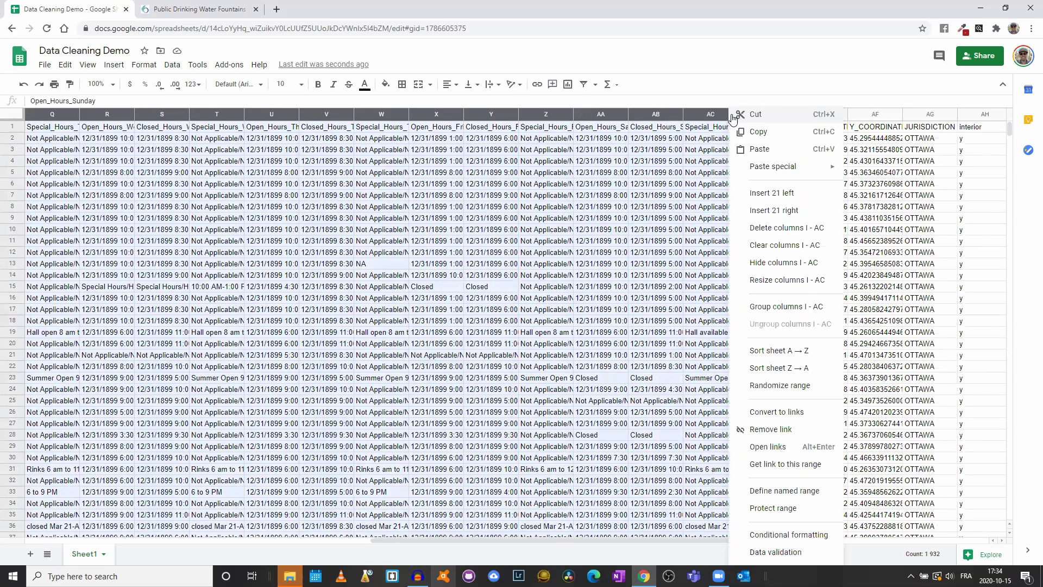
left_click(806, 235)
left_click(411, 259)
key("Left")
key("Left")
key("Left")
key("Left")
key("Left")
key("Left")
key("Left")
key("Left")
key("Left")
key("Left")
key("Left")
key("Left")
key("Left")
key("Left")
key("Left")
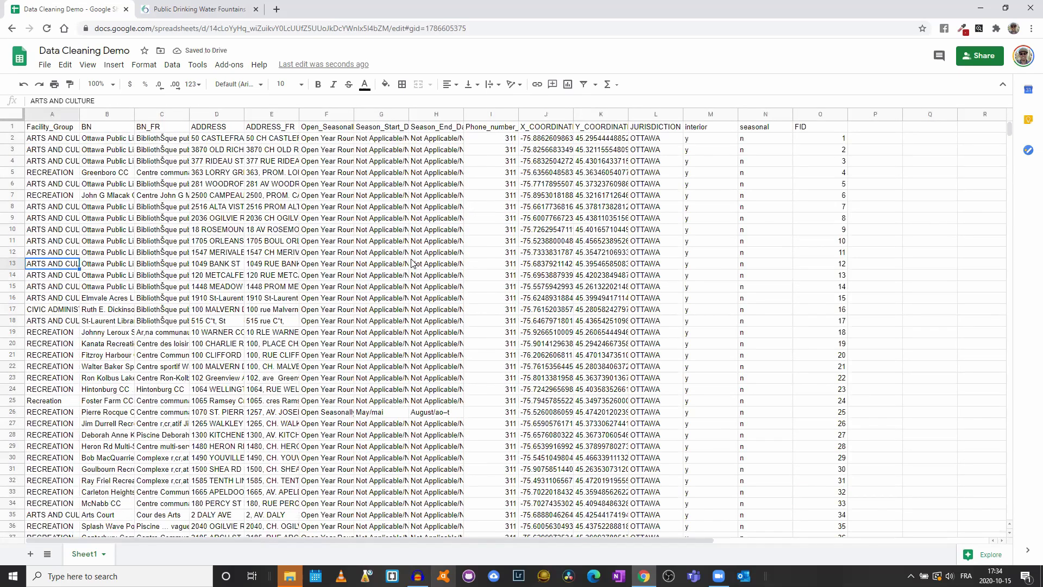
- Delete the FID column and the Phone_number_to_report_issues column
left_click(820, 114)
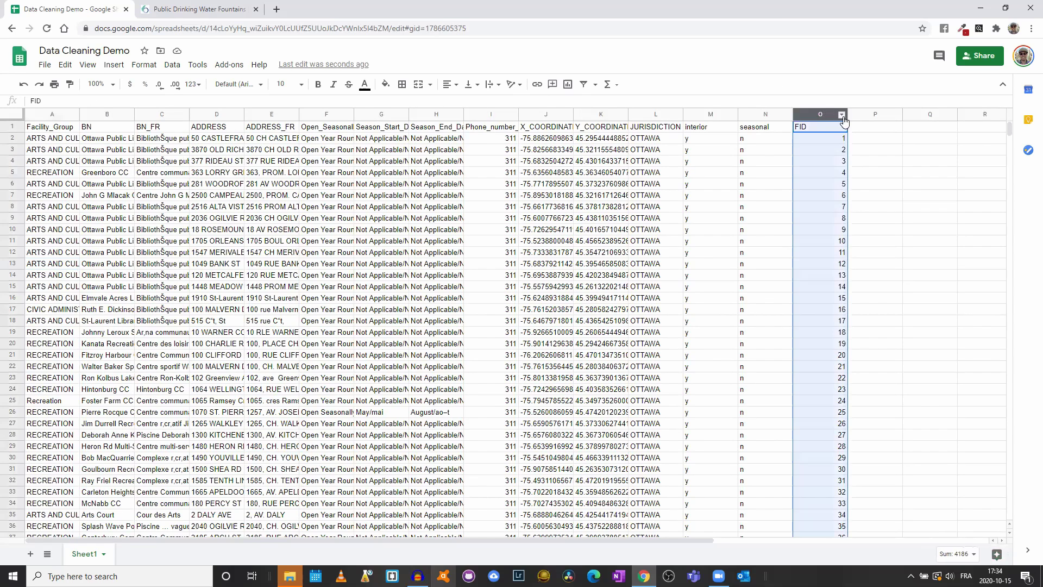
left_click(841, 114)
left_click(883, 244)
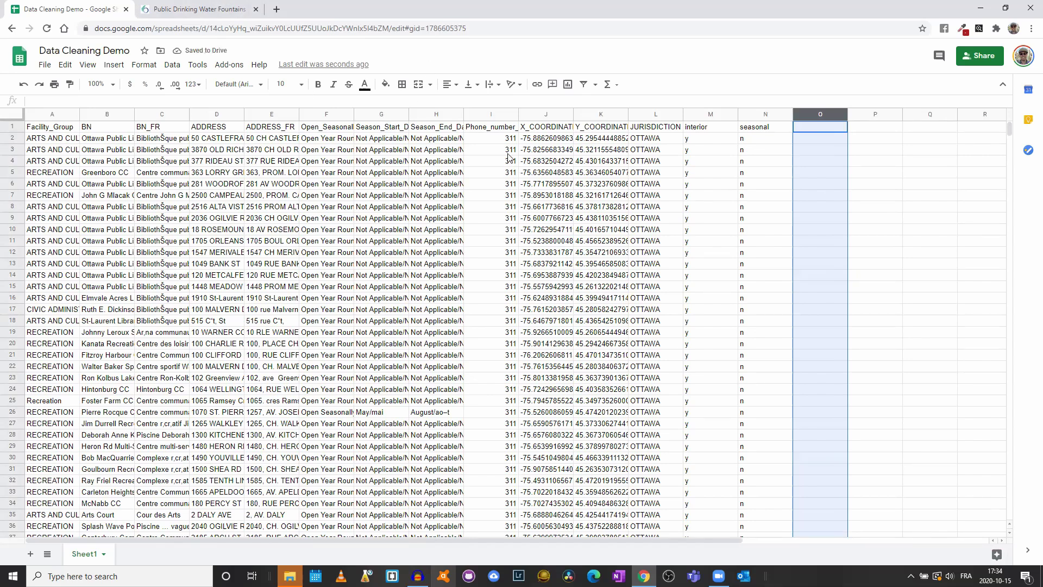
left_click(502, 118)
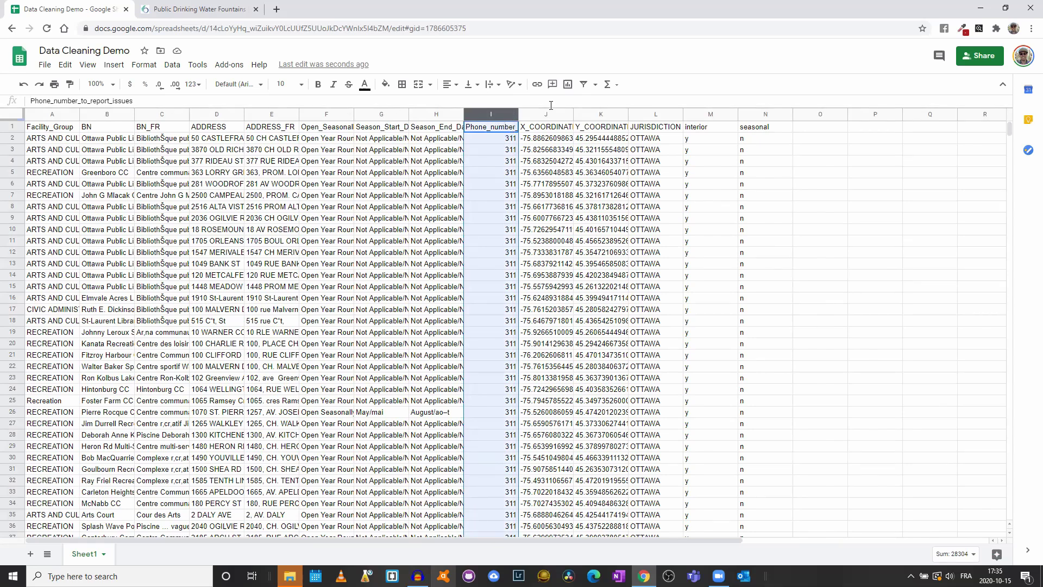
left_click(512, 116)
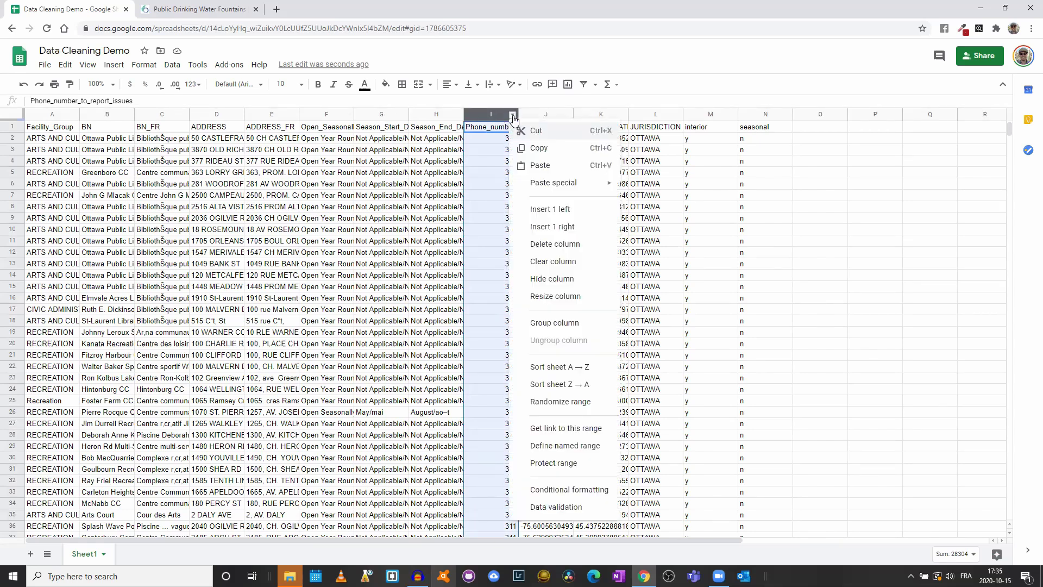
left_click(575, 250)
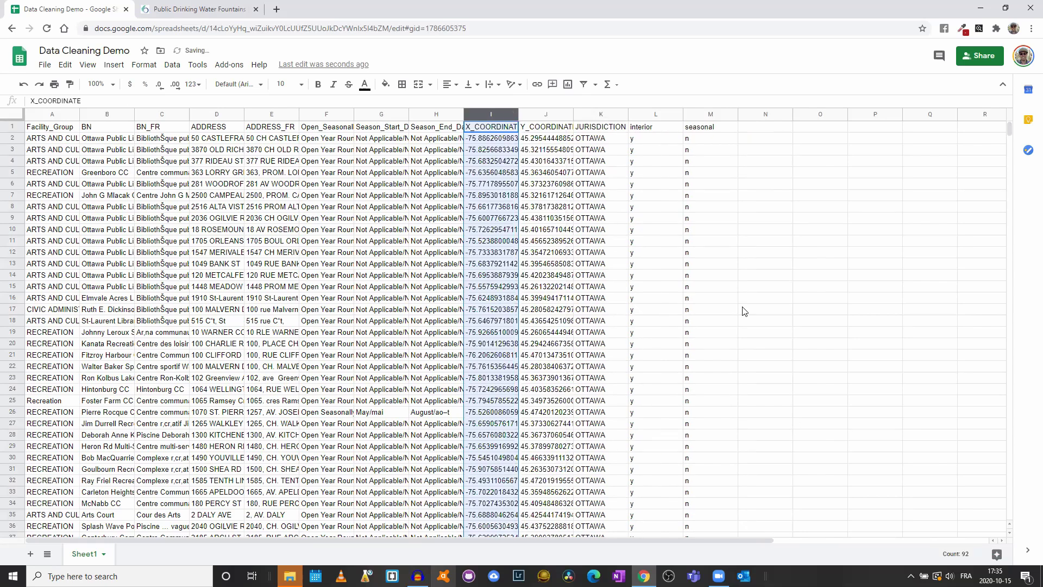
left_click(747, 187)
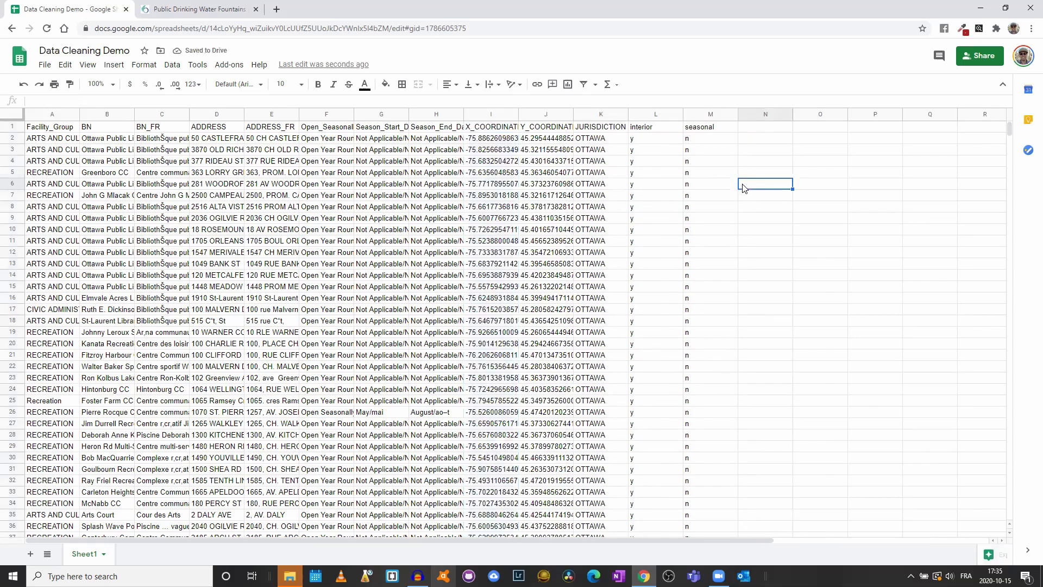
- Fit the BN and BN_FR column widths to their contents and delete the French BN_FR column
double_click(133, 114)
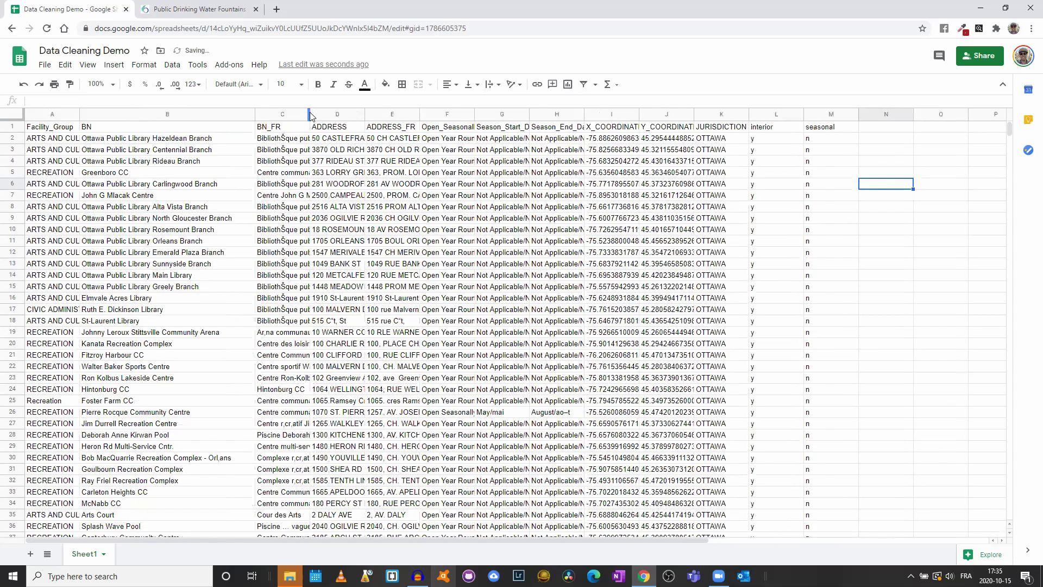
double_click(311, 114)
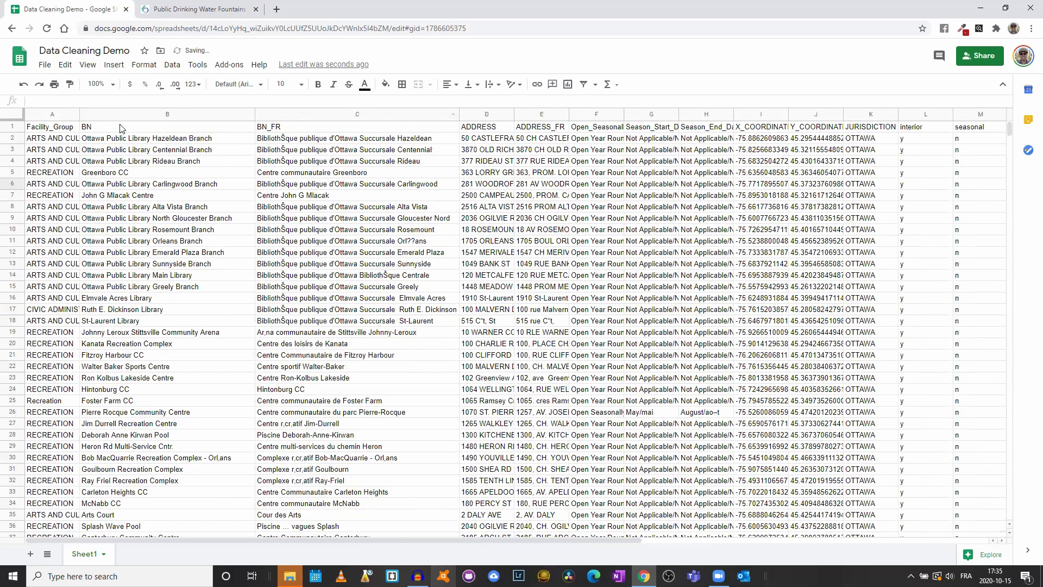
left_click(113, 140)
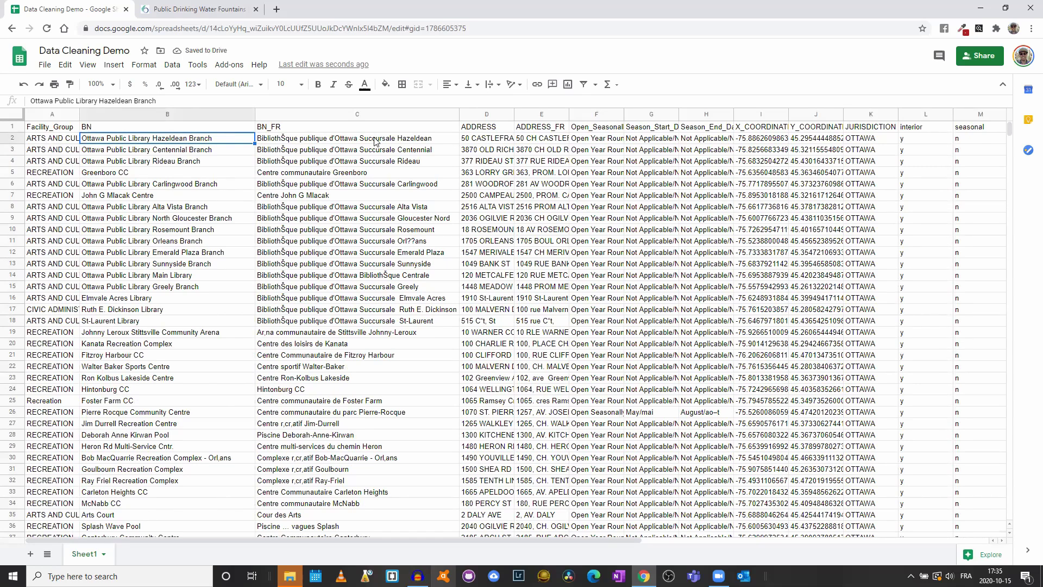
left_click(314, 139)
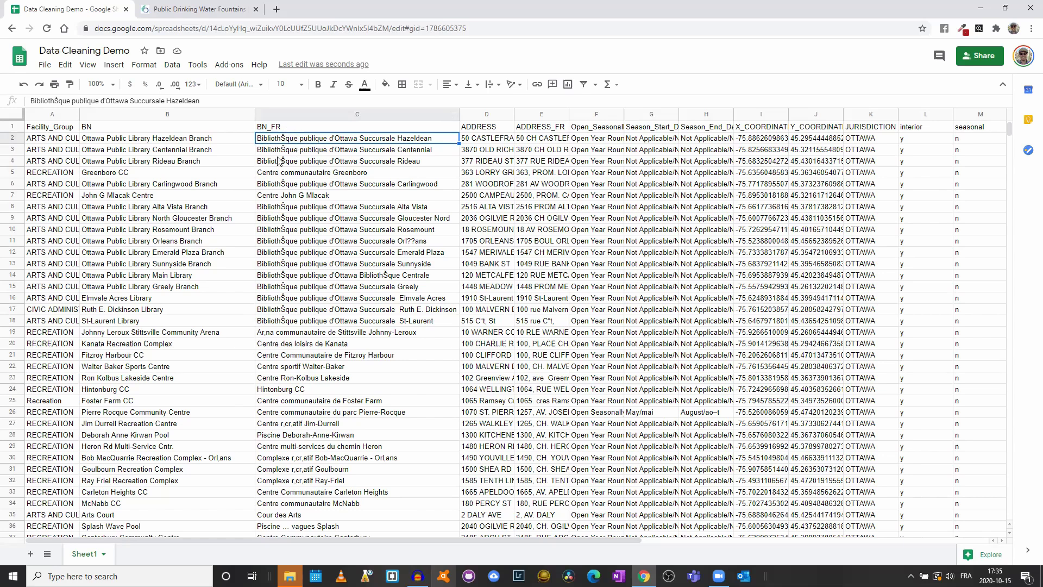
left_click(315, 114)
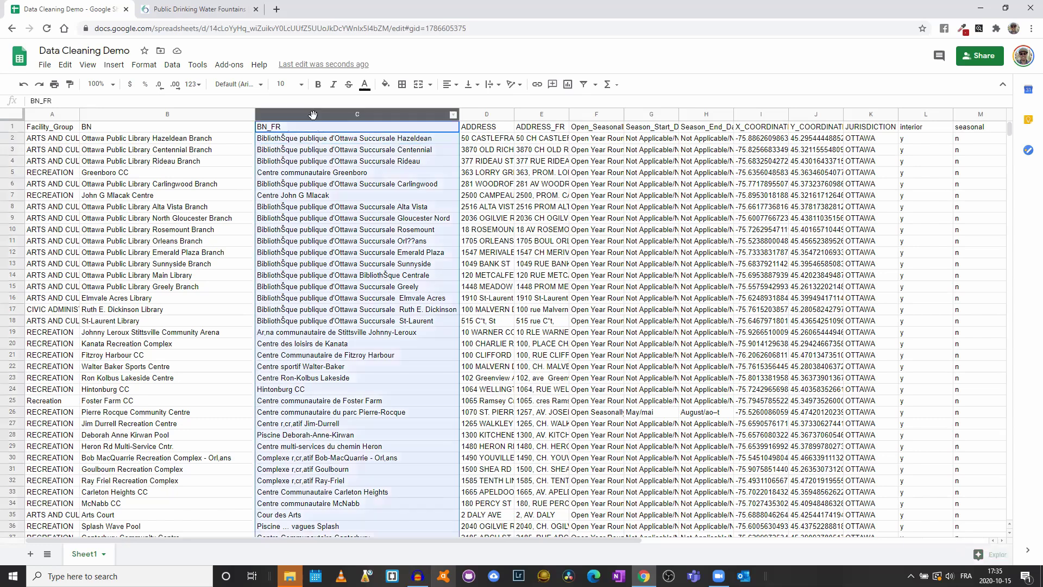
left_click(453, 116)
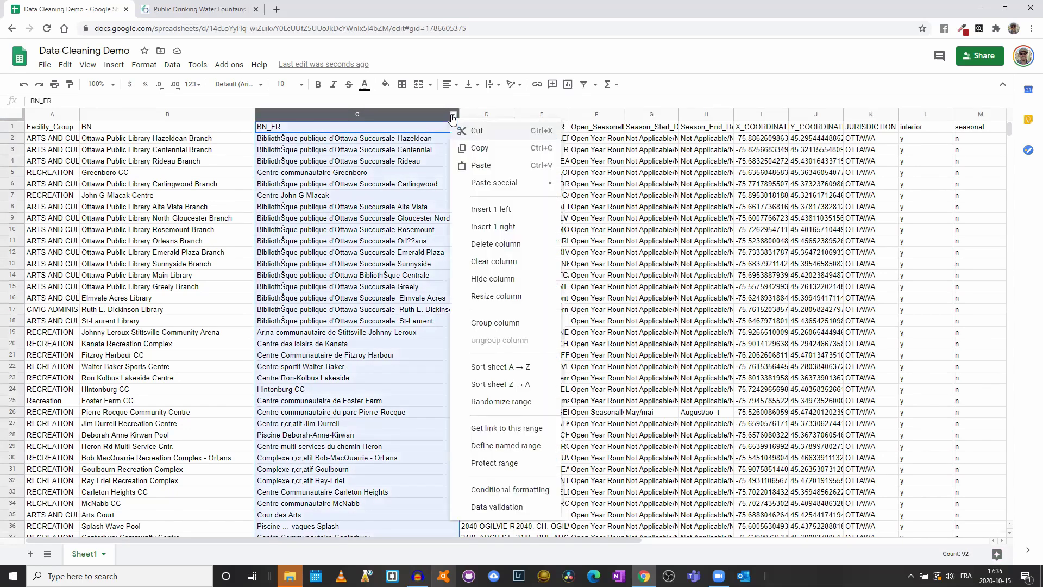
left_click(502, 244)
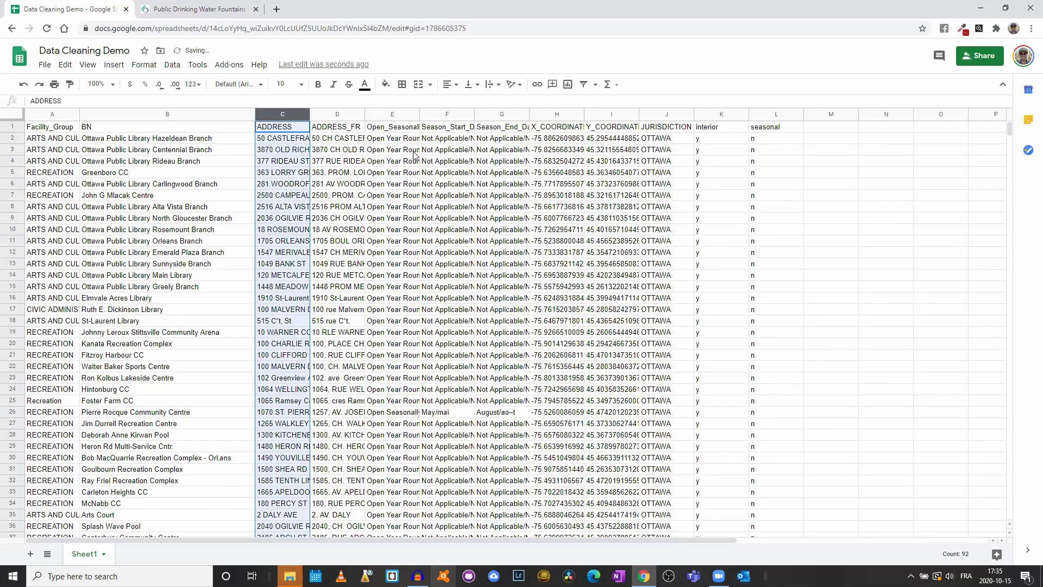
- Auto-fit the width of every column in the sheet to its contents
double_click(419, 114)
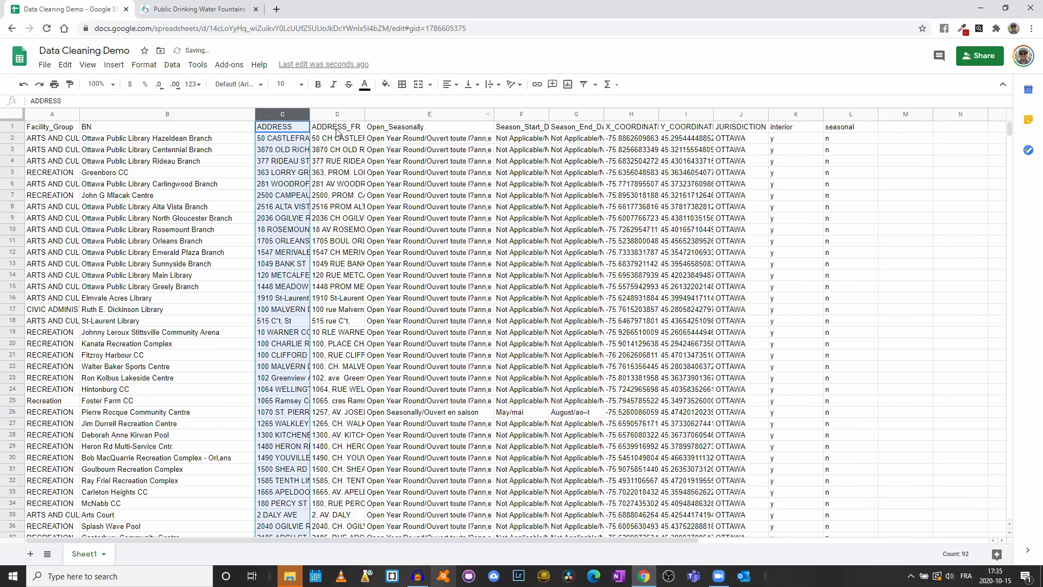
key("ctrl+a")
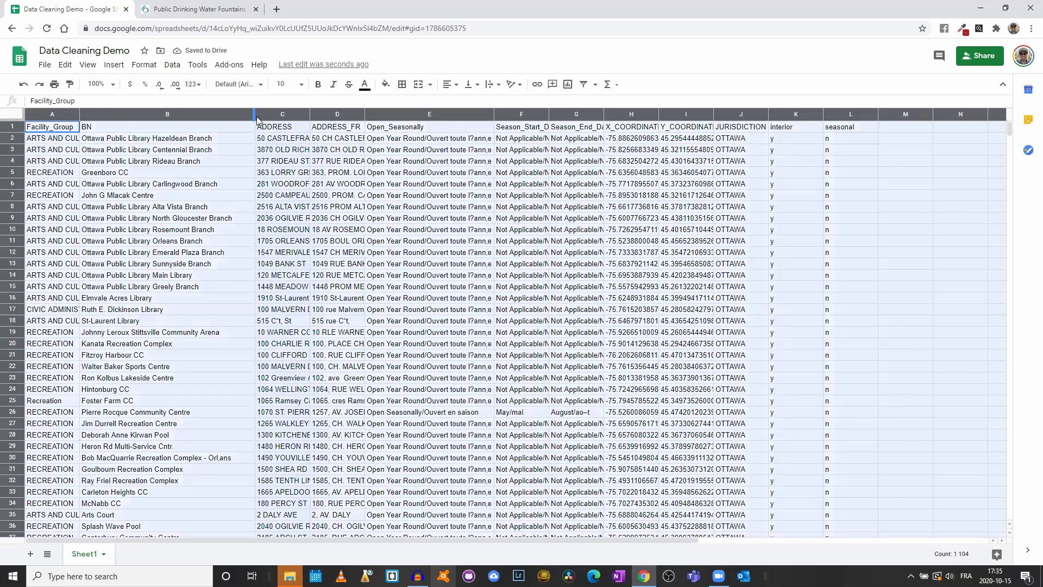
double_click(255, 114)
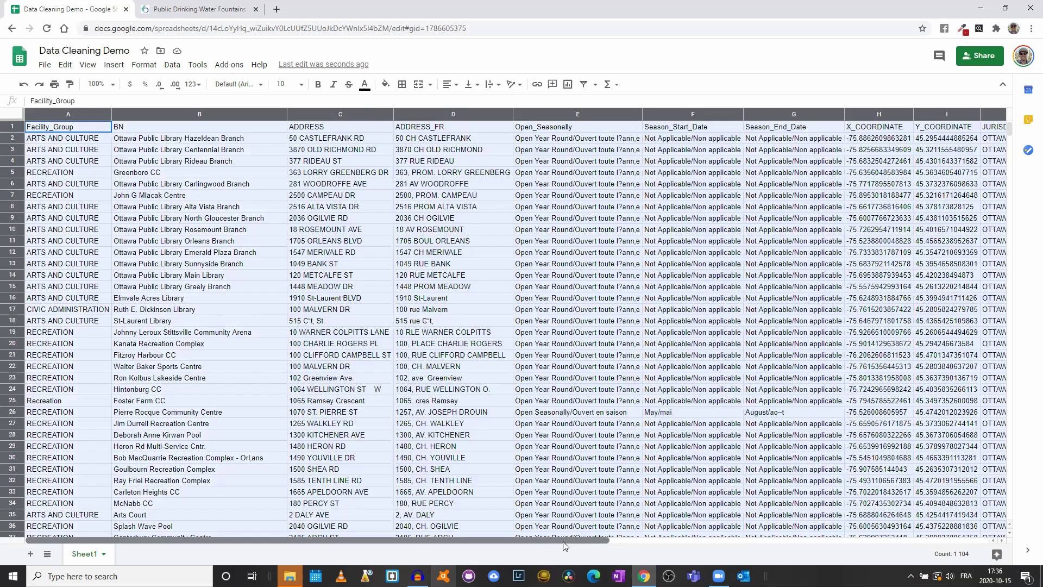
- Delete the JURISDICTION column
left_click_drag(565, 545, 784, 540)
left_click(787, 389)
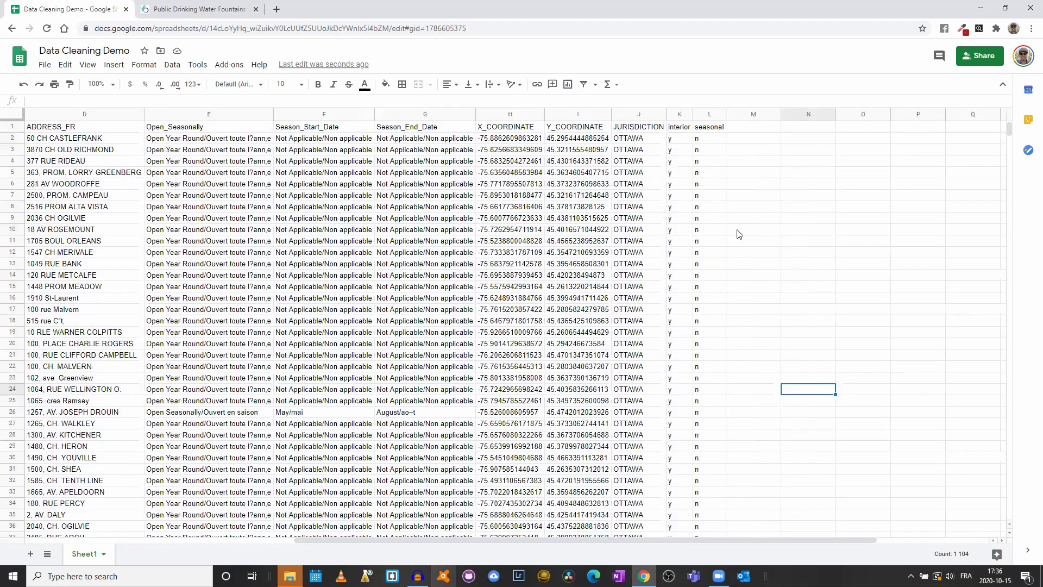
left_click(639, 114)
left_click(659, 114)
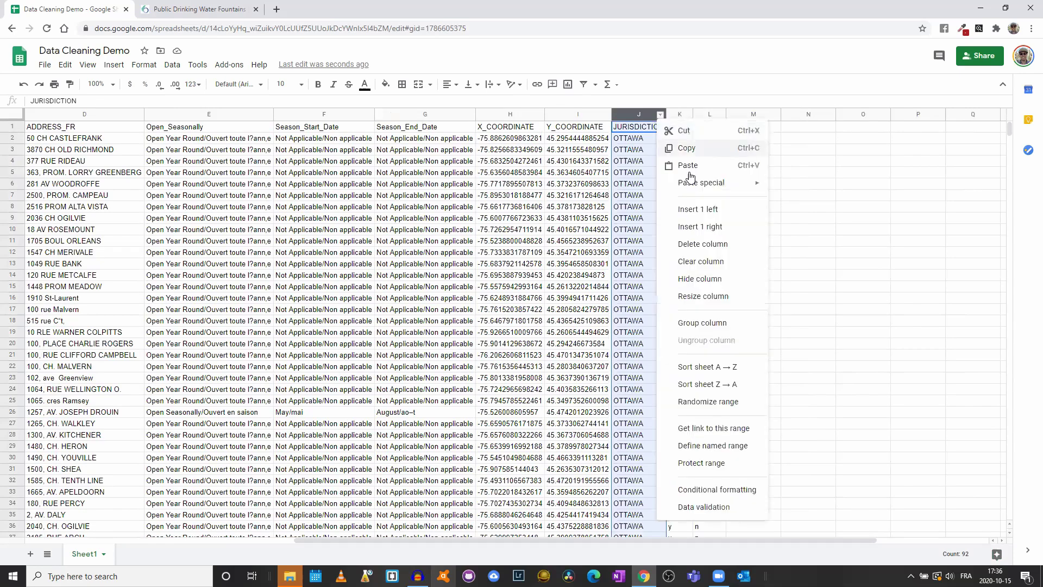
left_click(713, 248)
- Delete the French ADDRESS_FR column and return to the first column of the sheet
left_click_drag(593, 540, 422, 535)
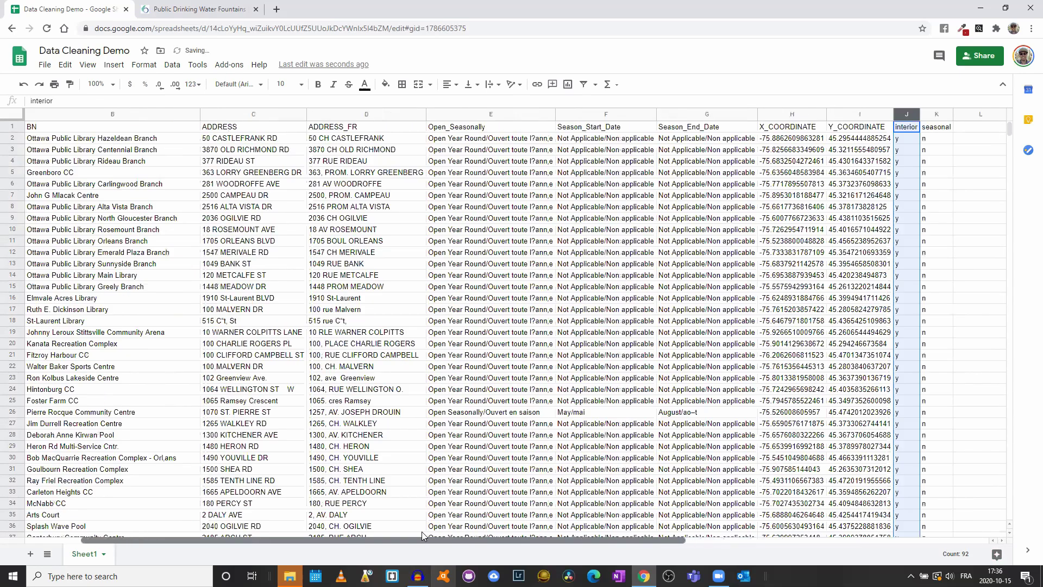
left_click(364, 116)
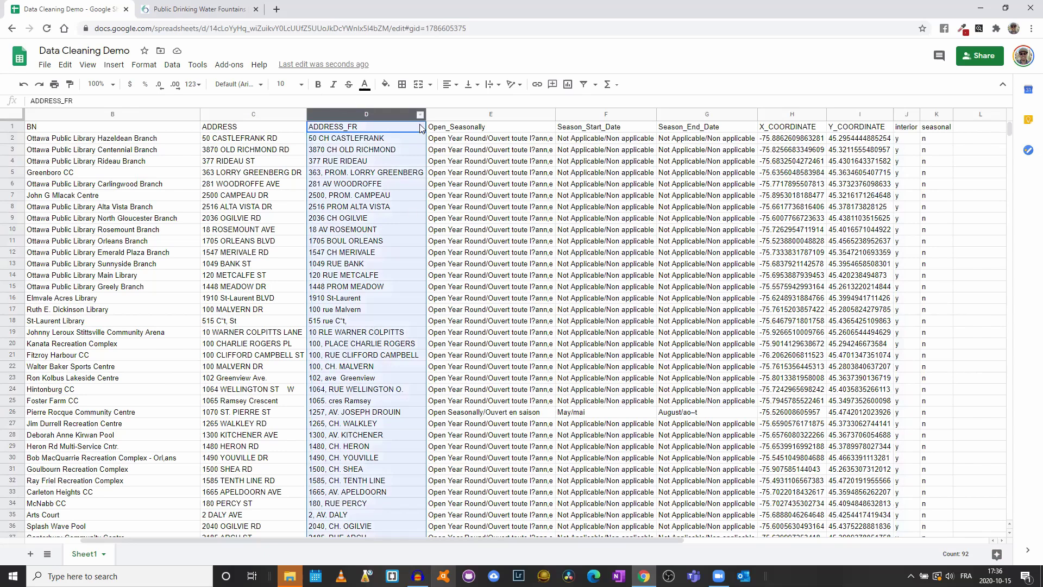
left_click(420, 114)
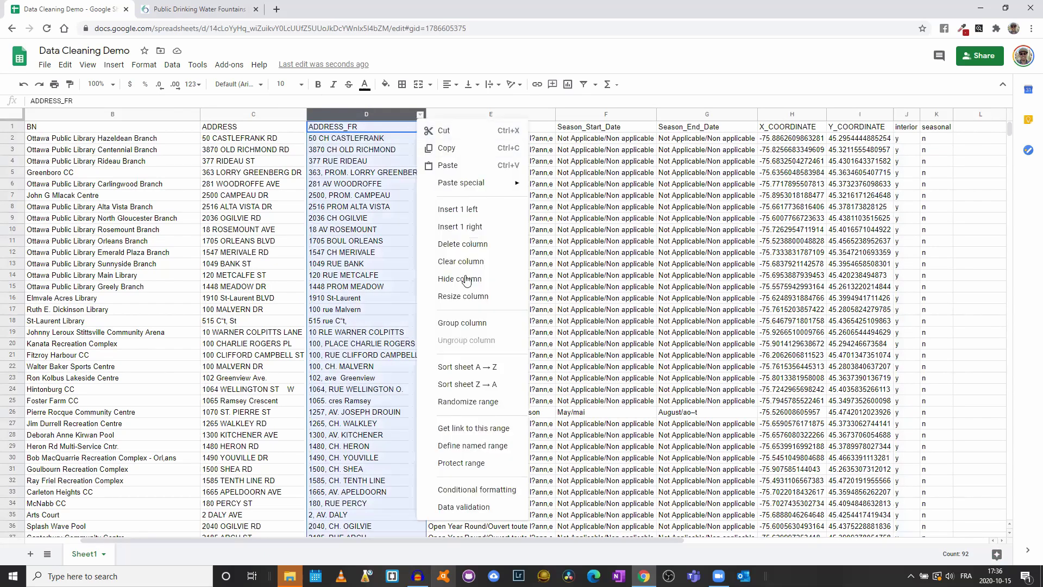
left_click(485, 245)
left_click(415, 157)
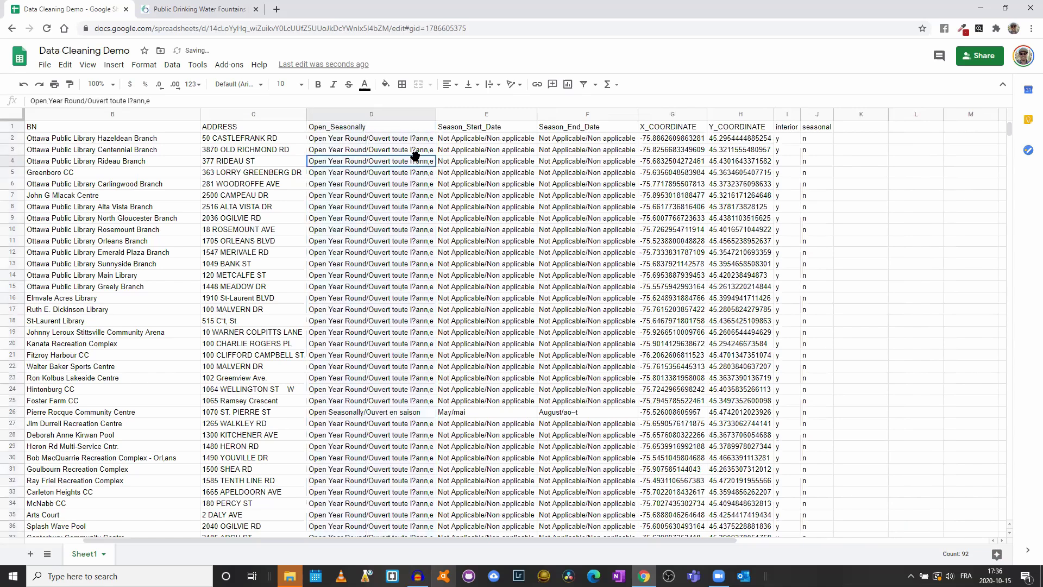
left_click(737, 174)
key("Left")
key("Left")
key("Left")
key("Left")
key("Left")
key("Left")
key("Left")
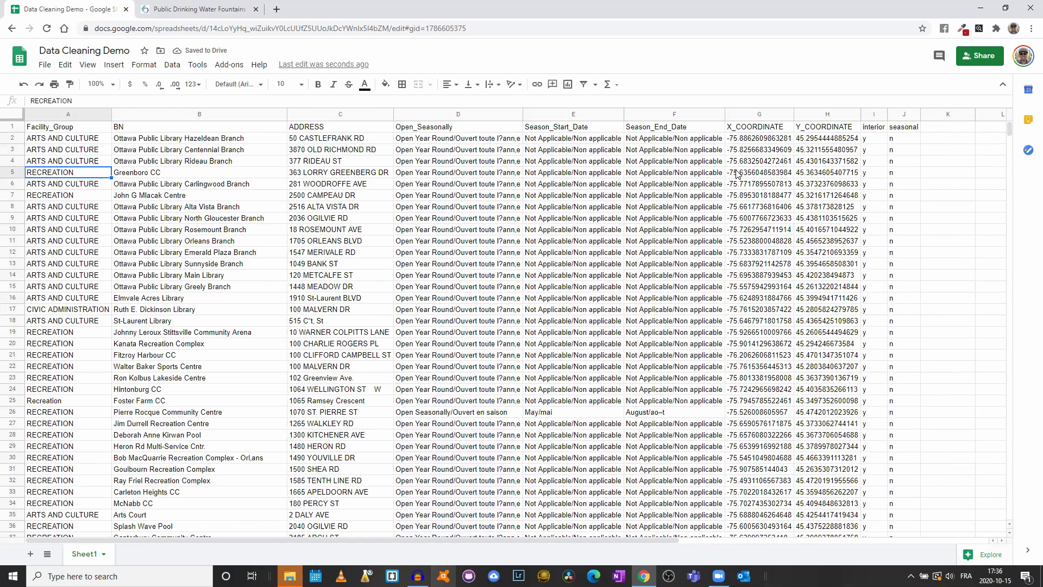
- Freeze header row 1 of the sheet
scroll(302, 223, "down", 6)
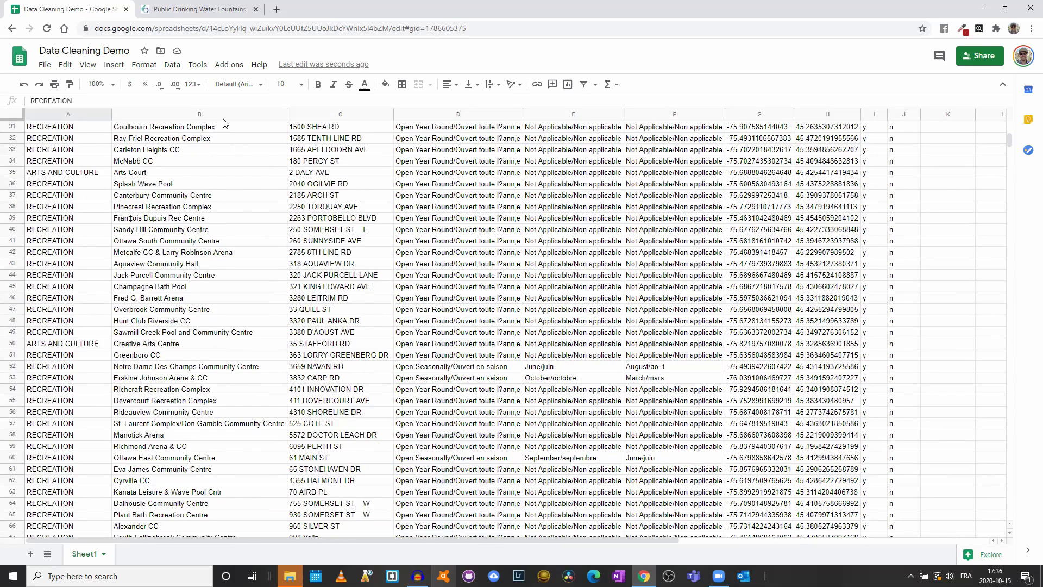
scroll(181, 128, "up", 6)
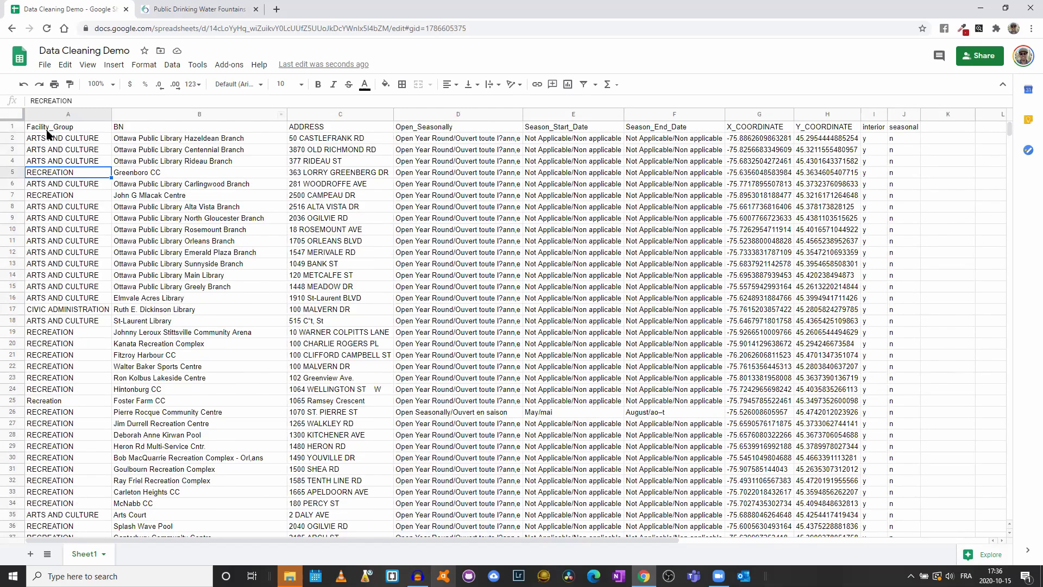
scroll(185, 149, "down", 1)
scroll(234, 146, "up", 1)
left_click(14, 127)
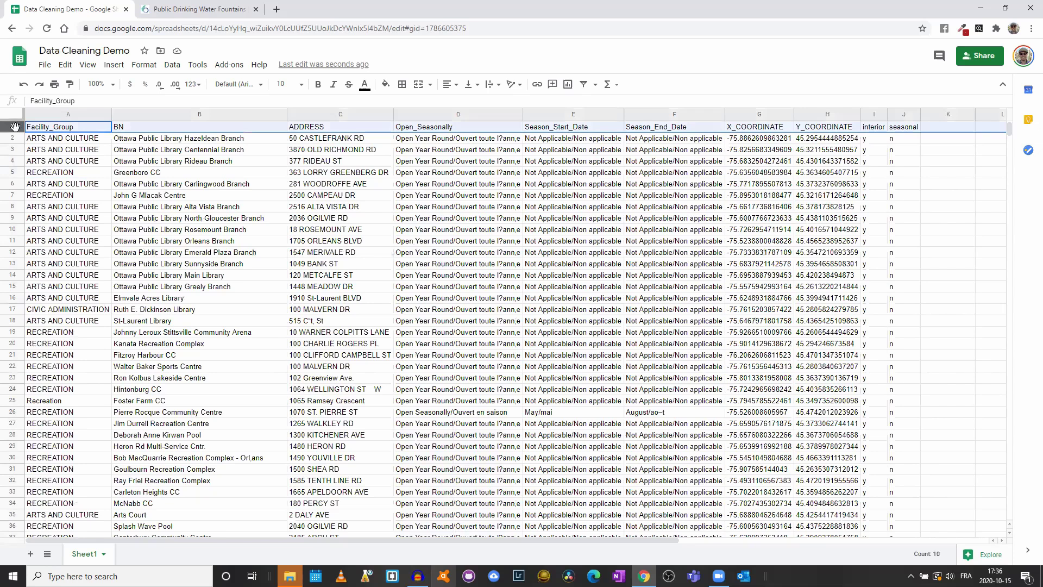
left_click(87, 65)
mouse_move(105, 91)
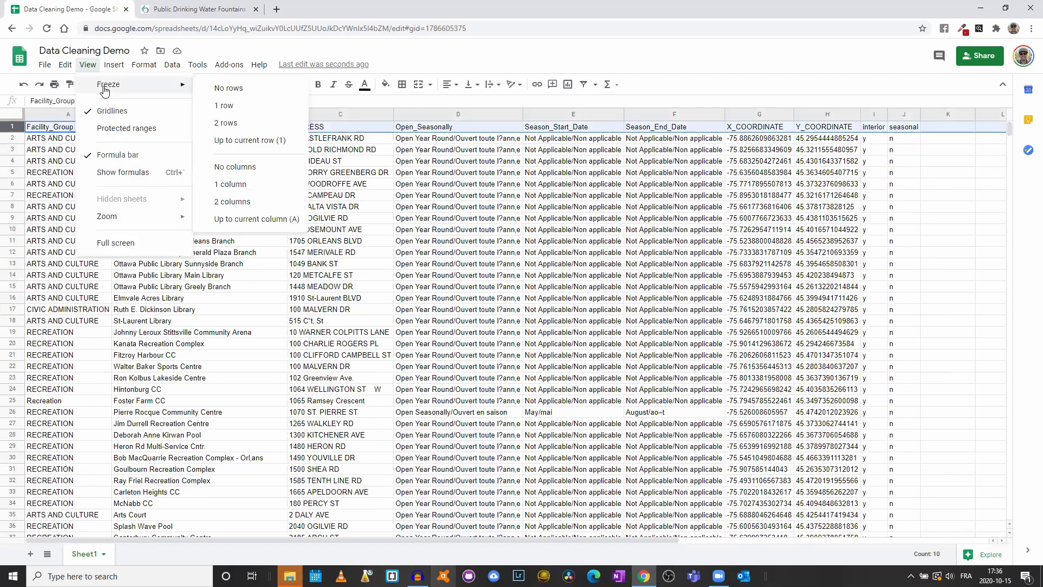
left_click(223, 141)
left_click(223, 129)
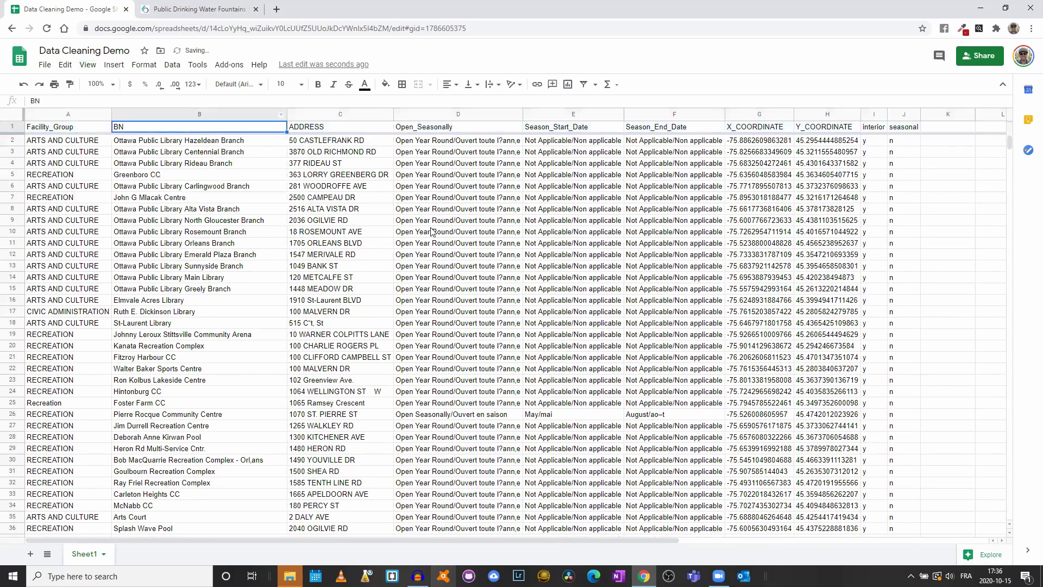
- Move down the BN column to row 55 to check how the frozen header row behaves
key("Down")
key("Down")
key("Down")
key("Down")
key("Down")
key("Down")
key("Down")
key("Down")
key("Down")
key("Down")
key("Down")
key("Down")
key("Down")
key("Down")
key("Down")
key("Down")
key("Down")
key("Down")
key("Down")
key("Down")
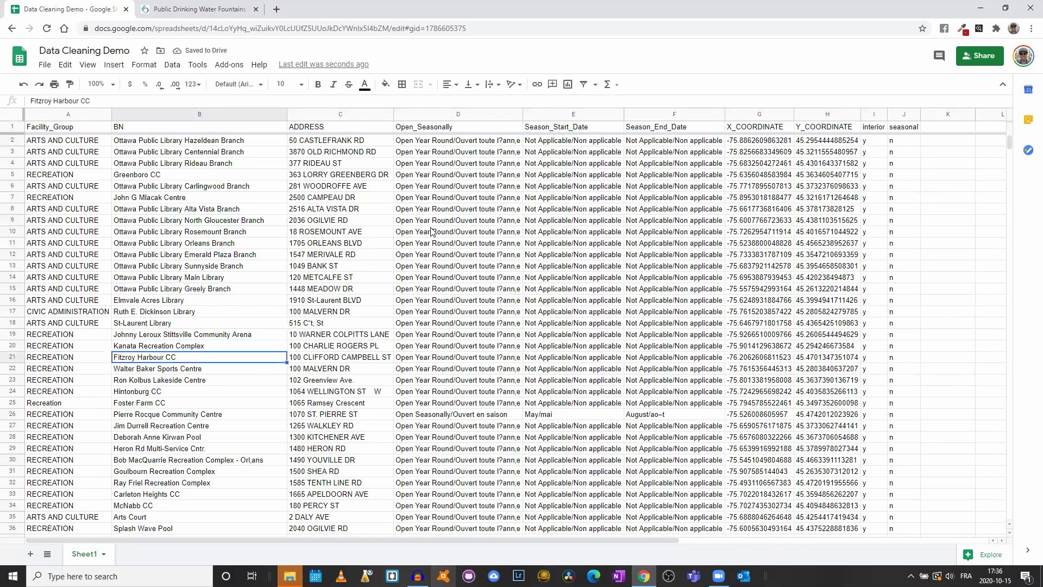
key("Down")
key("Down")
key("Down")
key("Down")
key("Down")
key("Down")
key("Down")
key("Down")
key("Down")
key("Down")
key("Down")
key("Down")
key("Down")
key("Down")
key("Down")
key("Down")
key("Down")
key("Down")
key("Down")
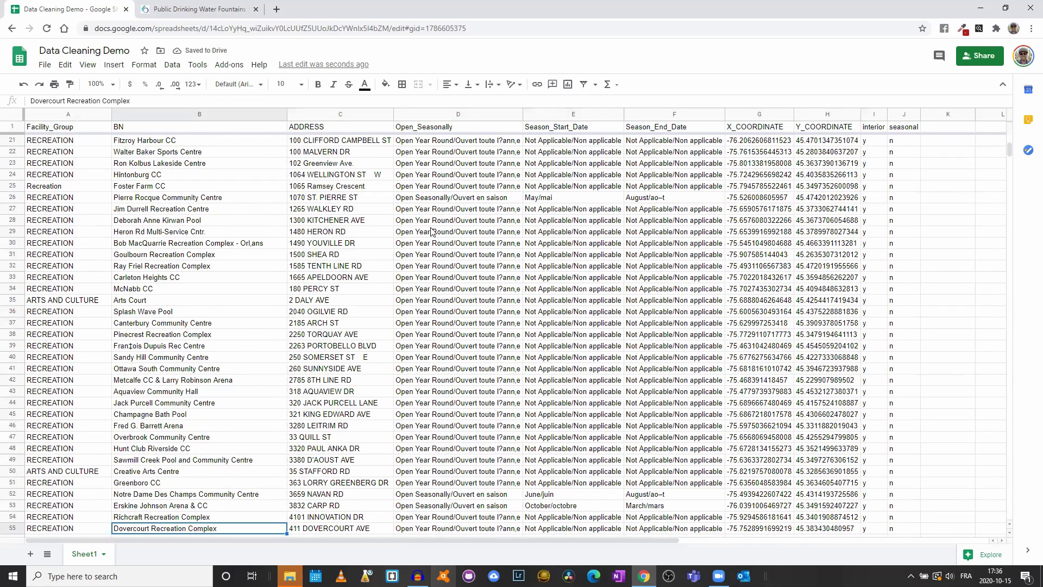
- Check the frozen header by moving further down the BN column, return to the top, and select the whole header row
key("Down")
key("Down")
key("Down")
key("Down")
key("Down")
key("Down")
key("Down")
key("Down")
key("Down")
key("Down")
key("Down")
key("Down")
key("Down")
key("Down")
key("Down")
key("Down")
key("Down")
key("Down")
key("Down")
key("Down")
key("Down")
key("Down")
key("Down")
key("Down")
key("Up")
key("Up")
key("Up")
key("Up")
key("Up")
key("Up")
key("Up")
key("Up")
key("Up")
key("Up")
key("Up")
key("Up")
key("Up")
key("Up")
key("Up")
key("Up")
key("Up")
key("Up")
key("Up")
key("Up")
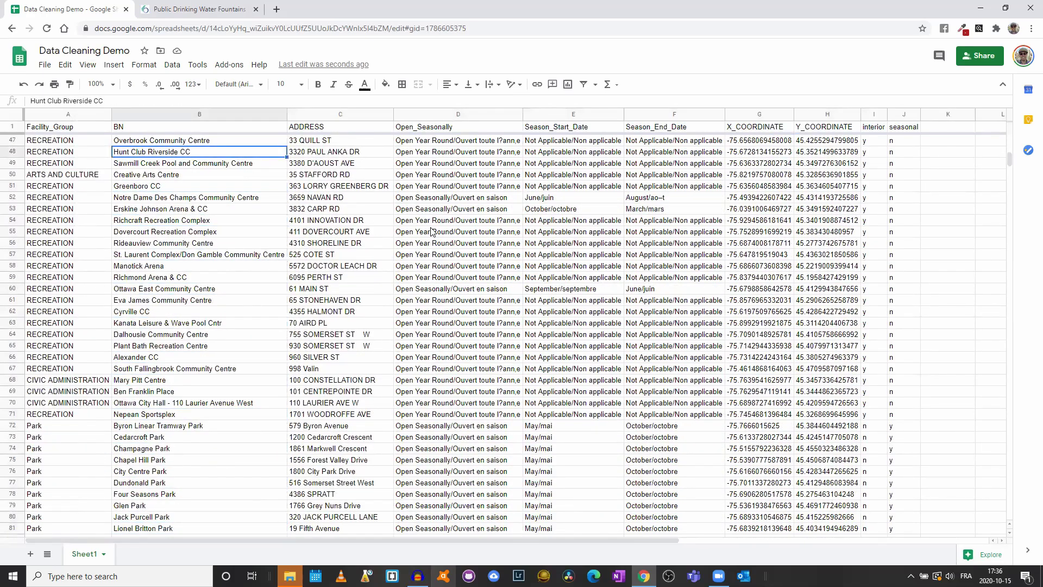
key("Up")
key("Up")
key("Up")
key("Up")
key("Up")
key("Up")
key("Up")
key("Up")
key("Up")
key("Up")
key("Up")
key("Up")
key("Up")
key("Up")
key("Up")
key("Up")
key("Up")
key("Up")
key("Up")
key("Up")
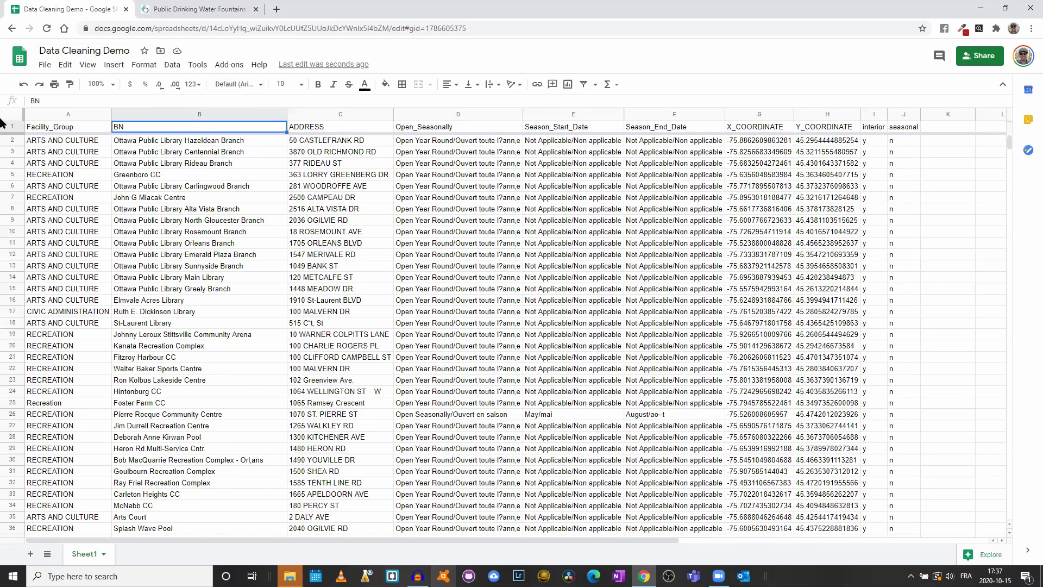
left_click(12, 128)
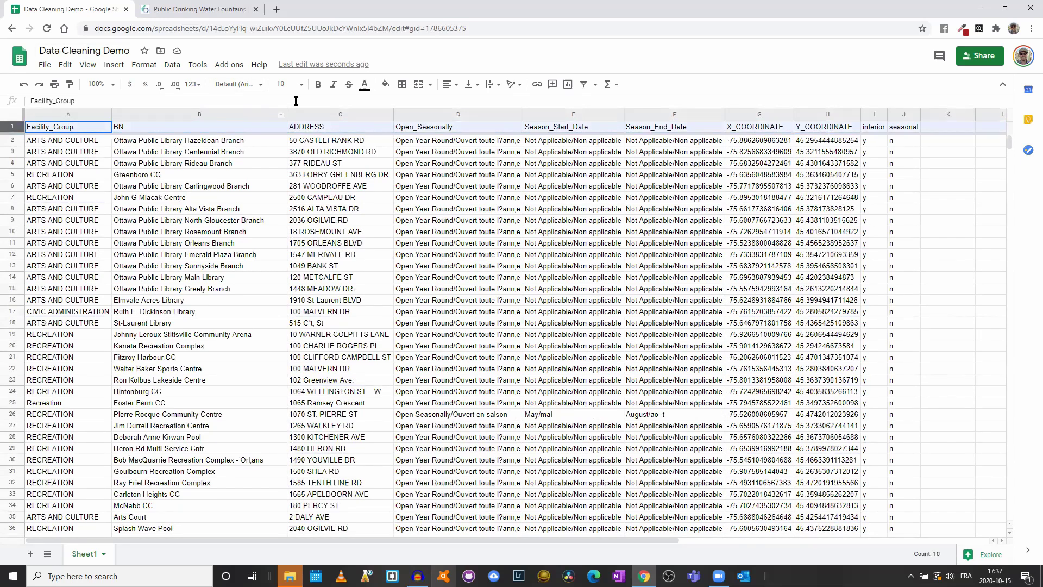
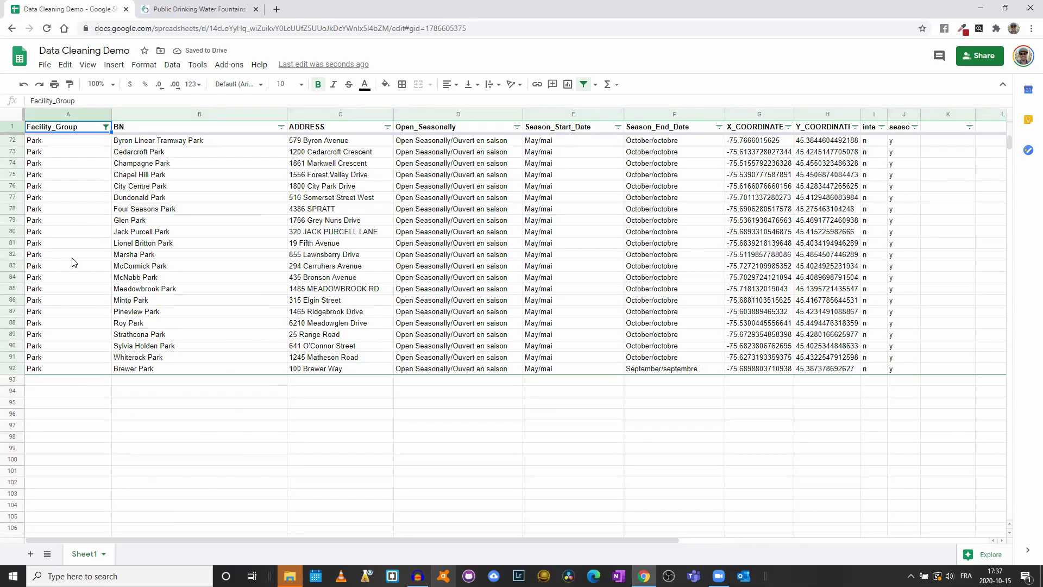
- Add ARTS AND CULTURE, CIVIC ADMINISTRATION and RECREATION back to the Facility_Group filter and return to the top of the data
left_click(106, 127)
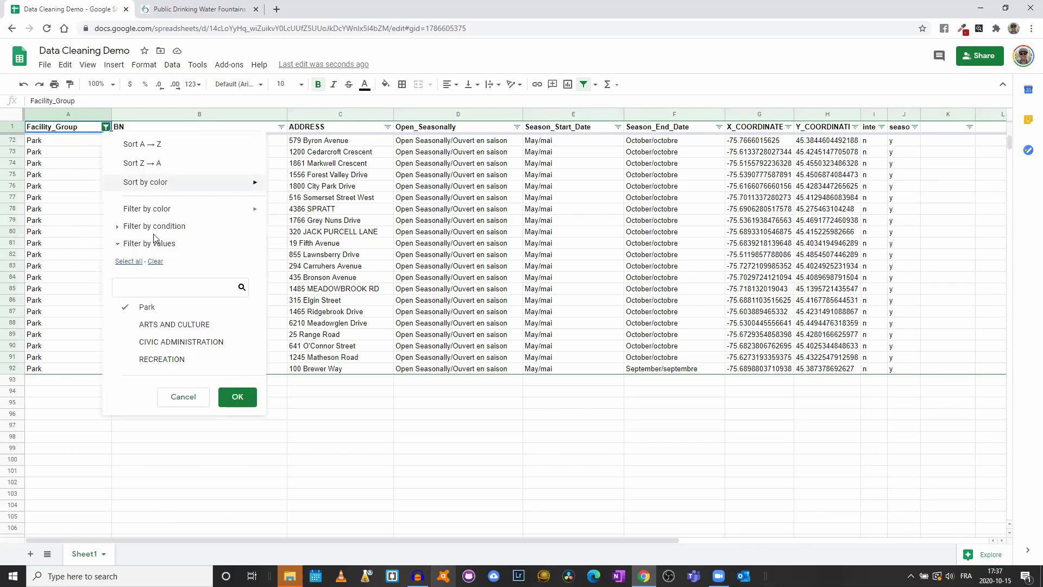
left_click(159, 326)
left_click(159, 343)
left_click(157, 360)
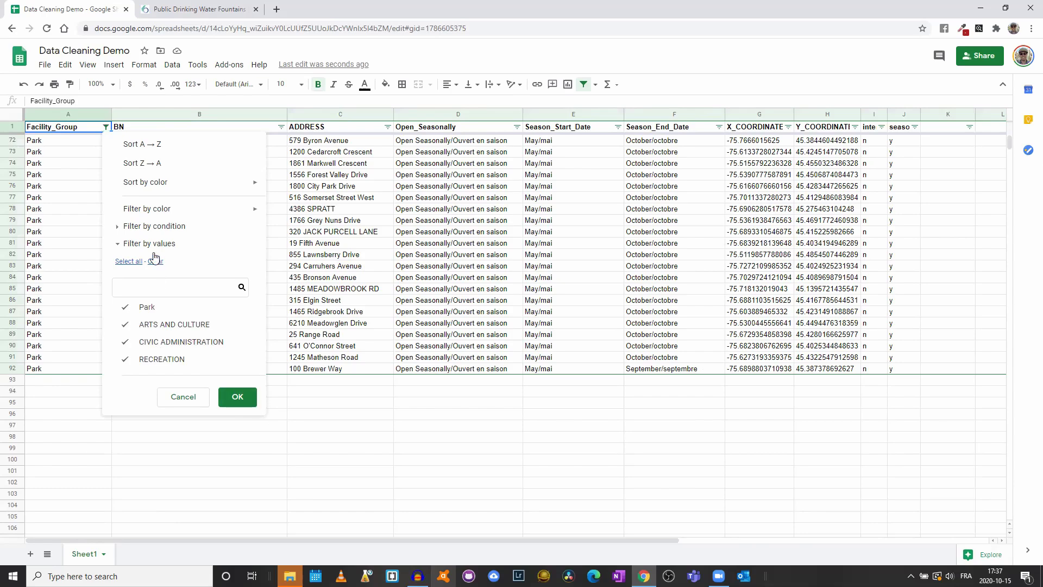
left_click(235, 397)
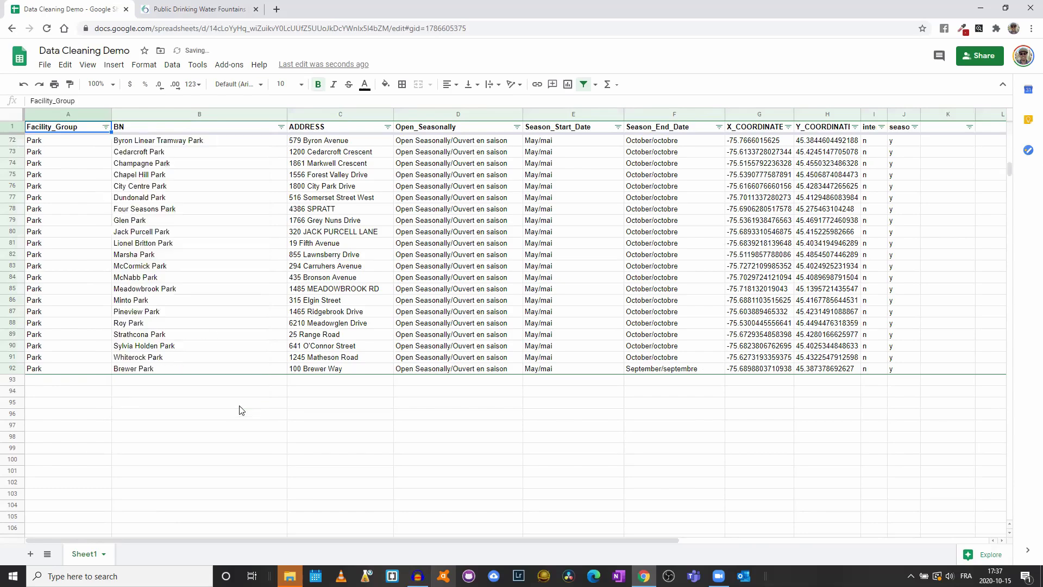
scroll(81, 201, "up", 10)
scroll(80, 178, "up", 4)
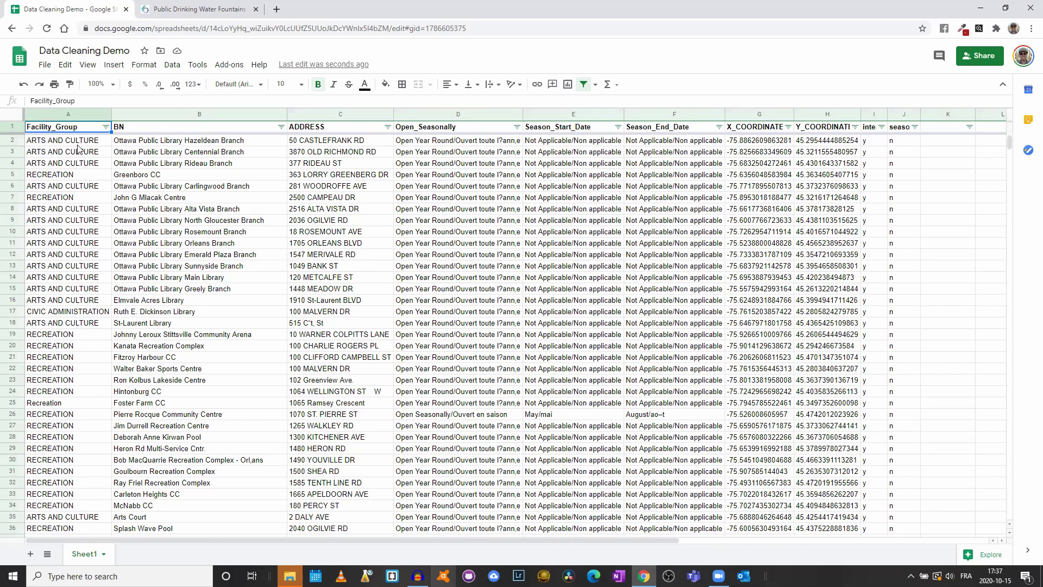
- Filter the Facility_Group column by value to show only the ARTS AND CULTURE rows
left_click(106, 128)
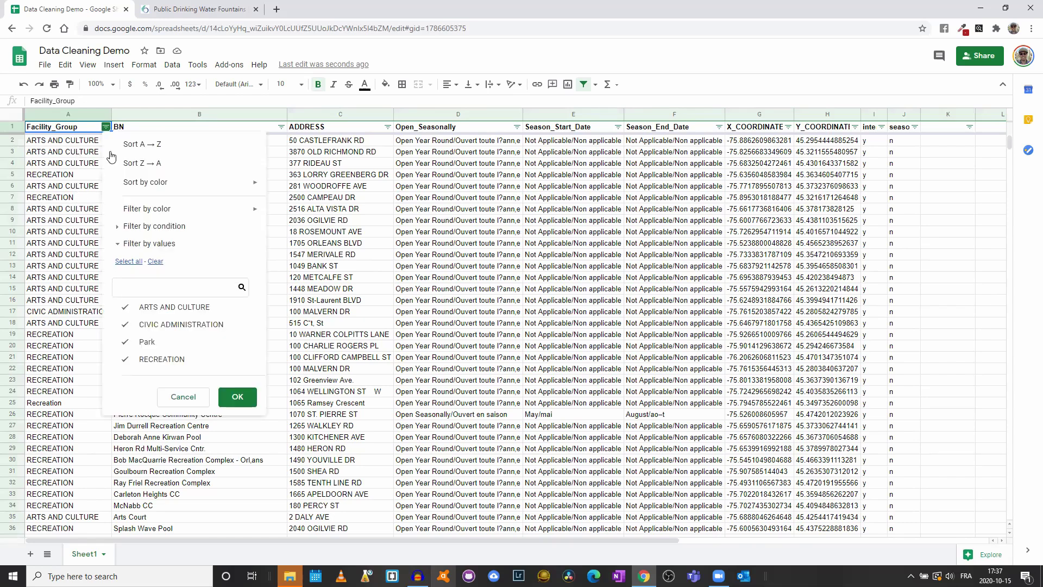
left_click(153, 325)
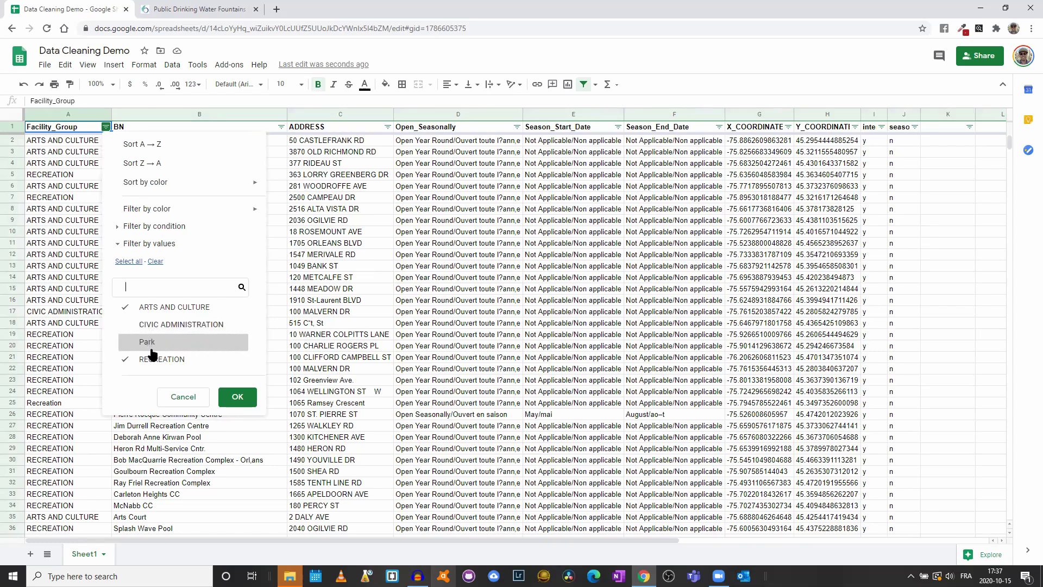
left_click(153, 359)
left_click(156, 262)
left_click(163, 307)
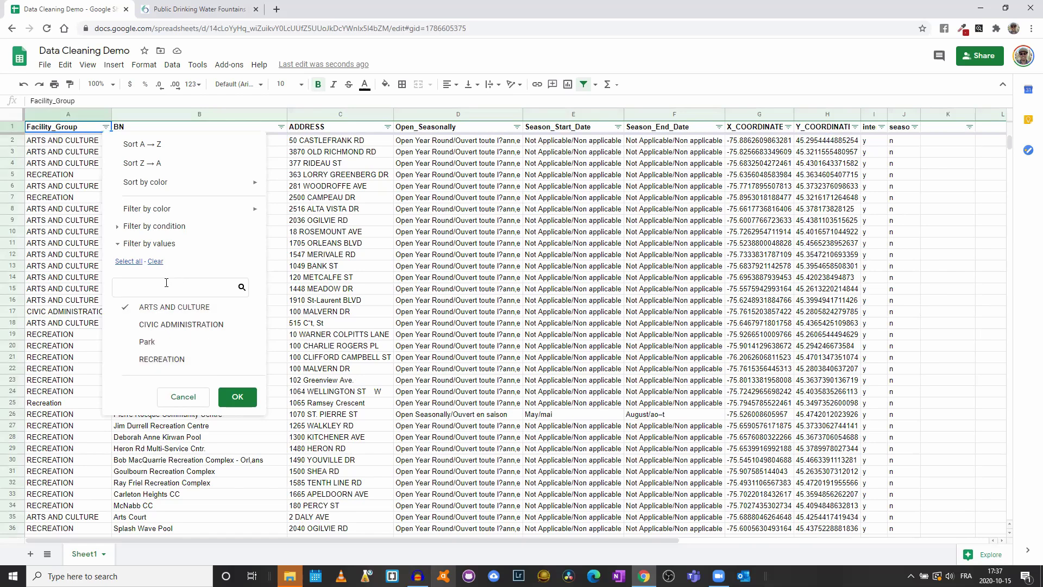
left_click(237, 401)
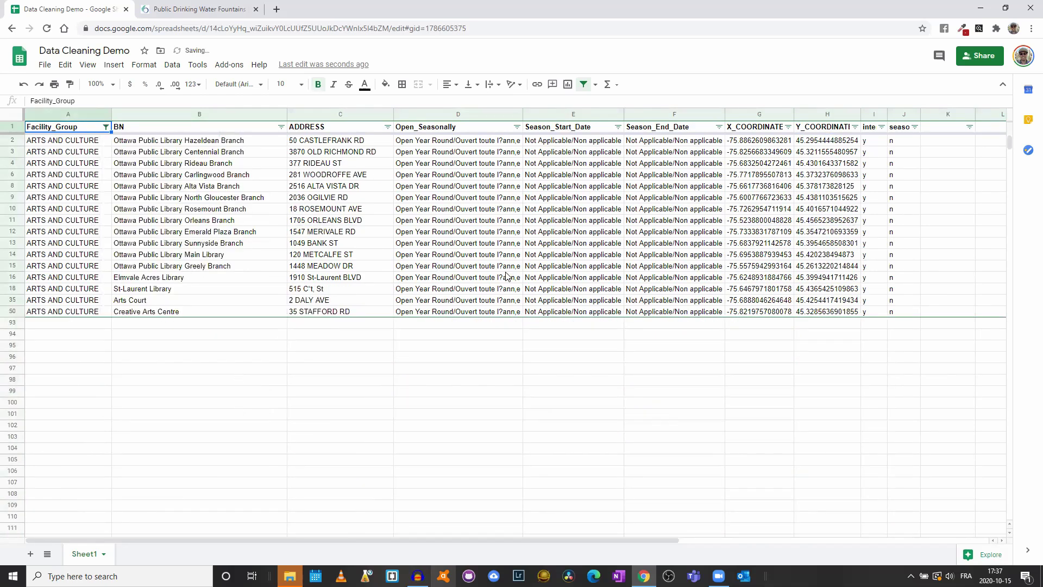
- Fit the widths of the interior and seasonal columns to their contents
left_click(882, 142)
double_click(887, 114)
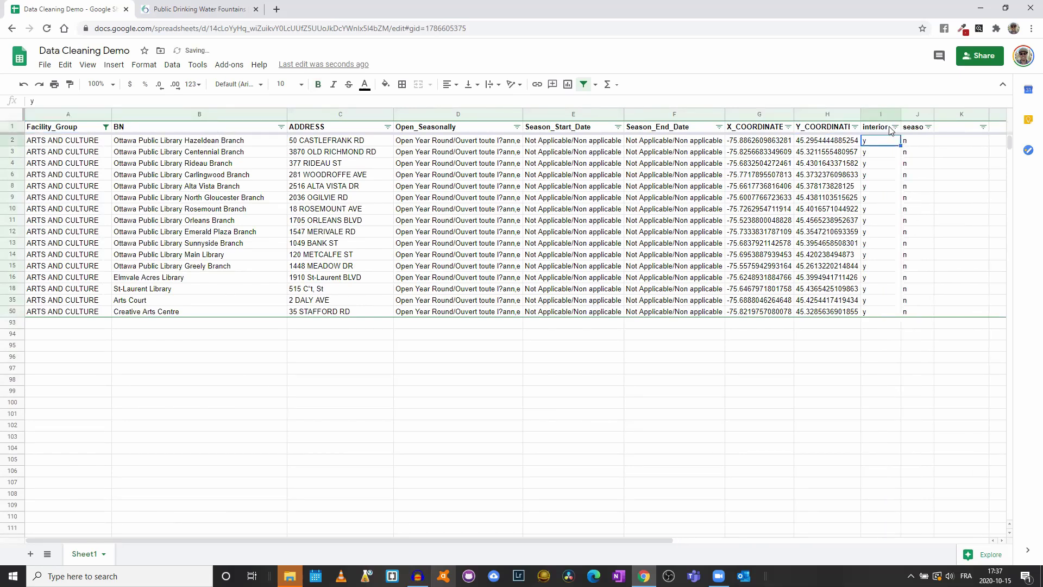
double_click(932, 112)
left_click(895, 126)
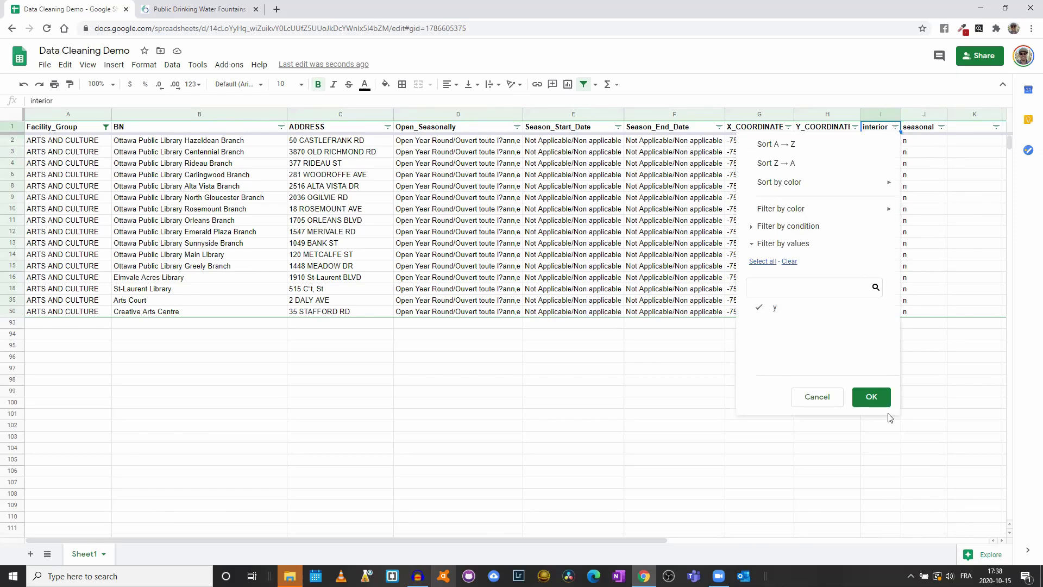
left_click(832, 402)
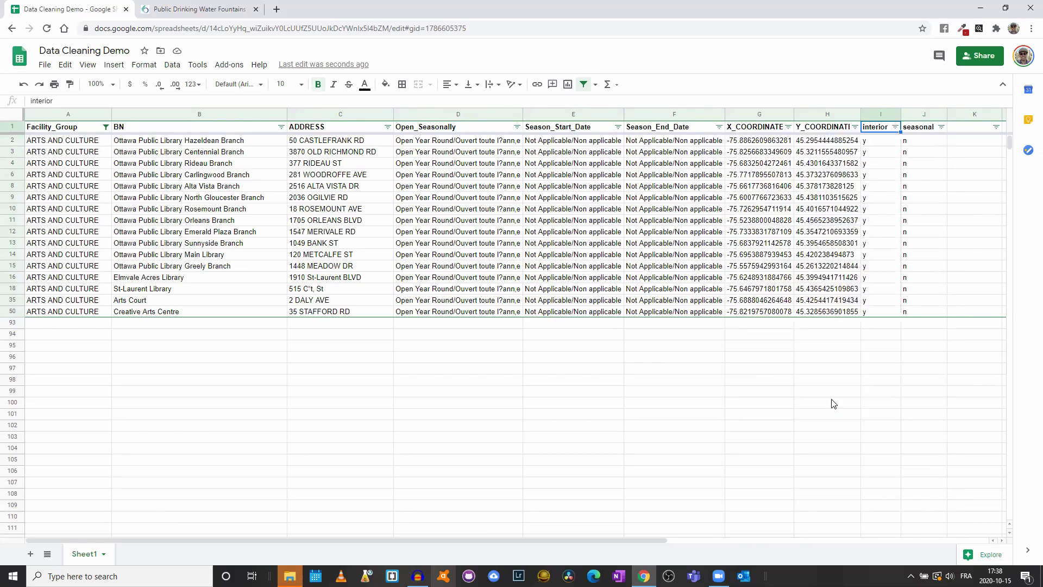
- Reselect all values in the Facility_Group filter and look over the full list of rows
left_click(105, 127)
left_click(129, 261)
left_click(238, 397)
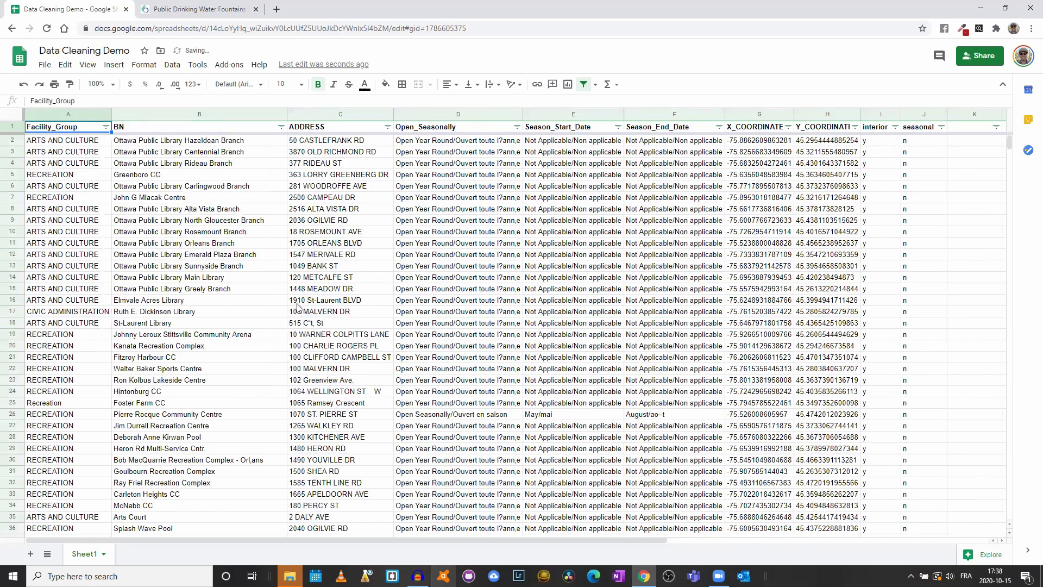
scroll(278, 290, "down", 8)
scroll(371, 286, "up", 6)
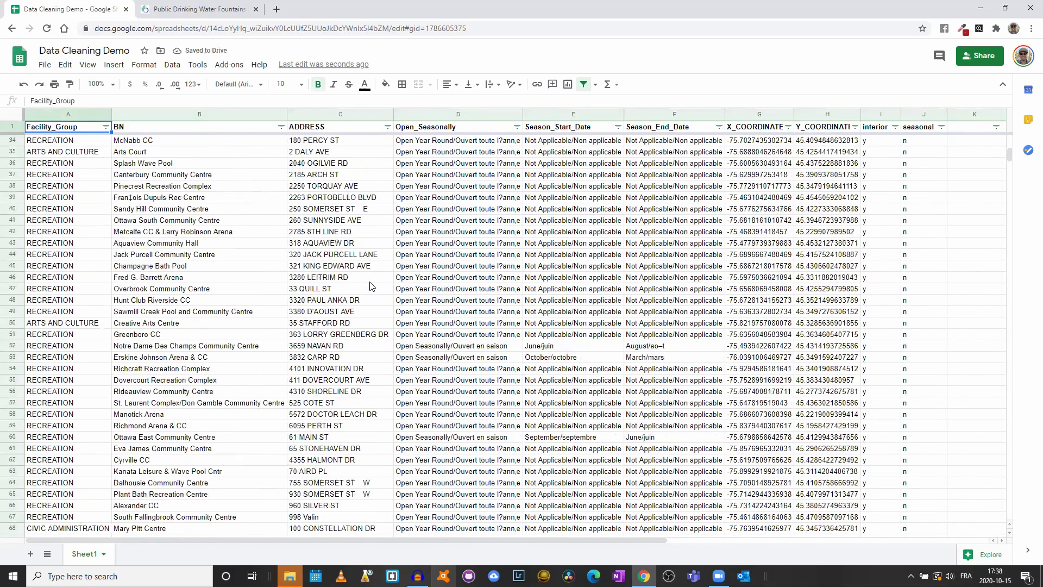
scroll(371, 286, "up", 3)
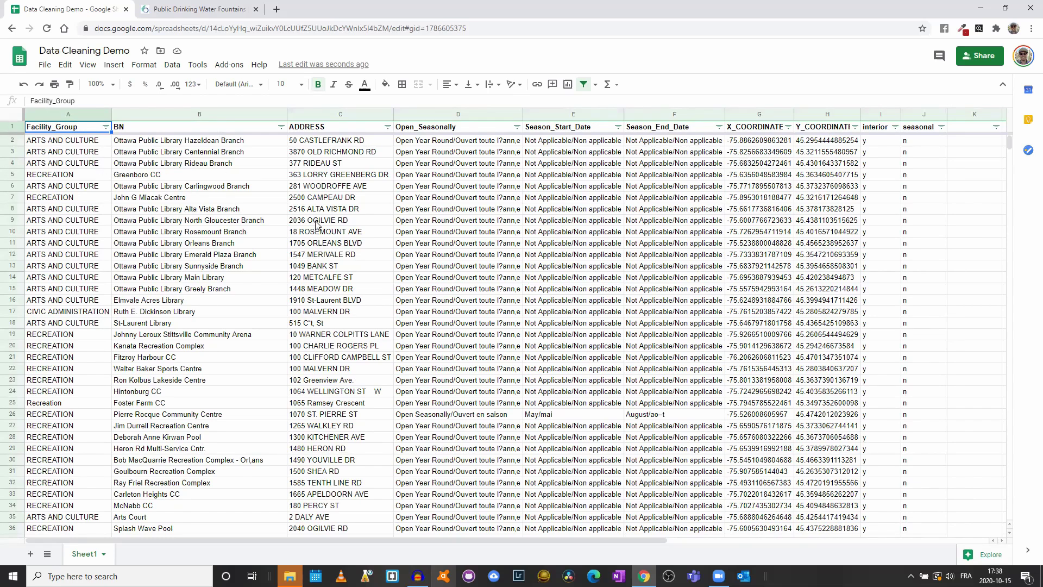
- Replace the mixed-case Facility_Group entry for Foster Farm CC in row 25 with RECREATION copied from the cell below
scroll(66, 255, "down", 5)
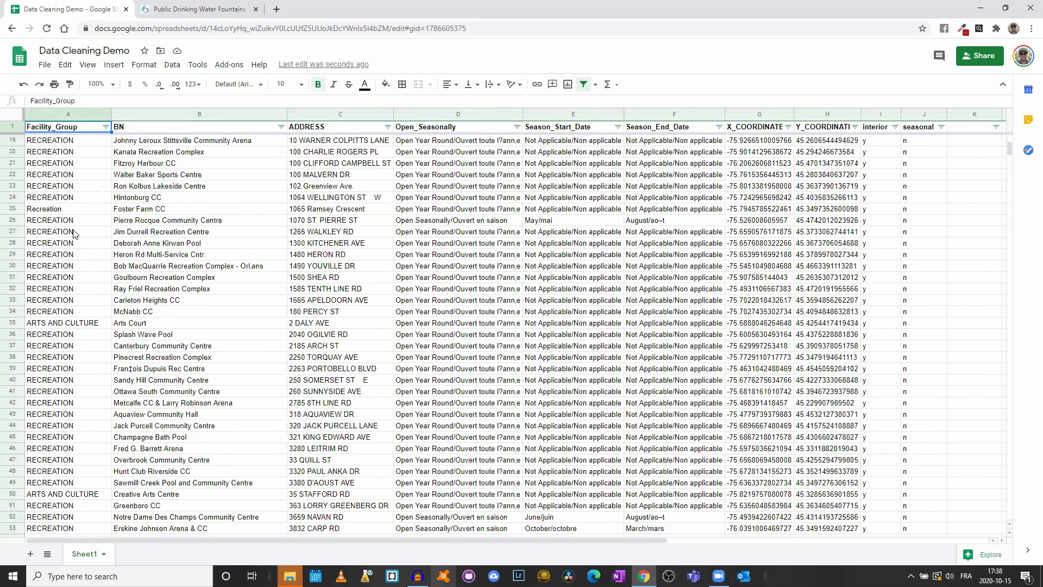
scroll(74, 233, "down", 15)
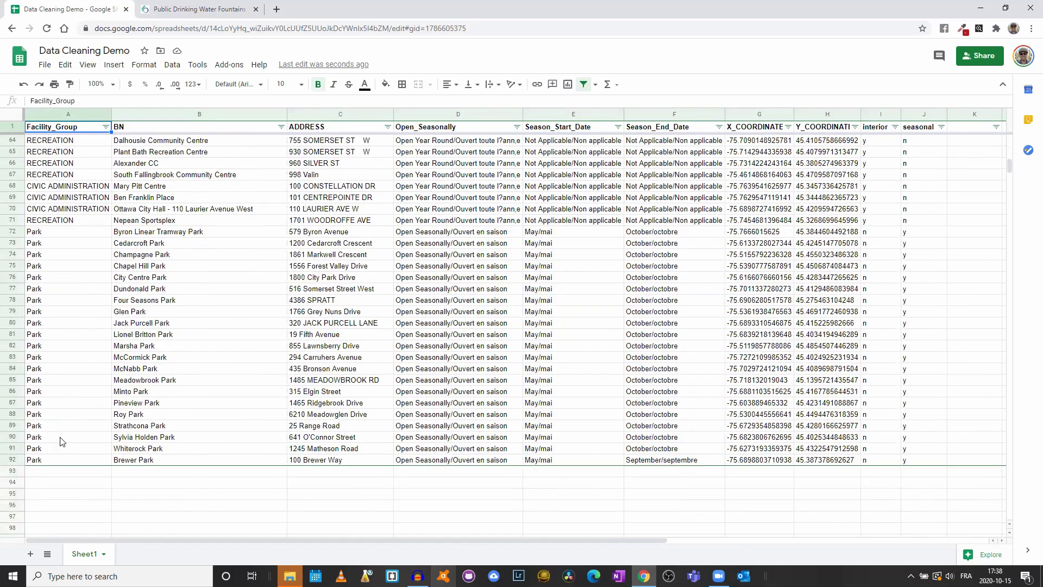
scroll(70, 244, "up", 9)
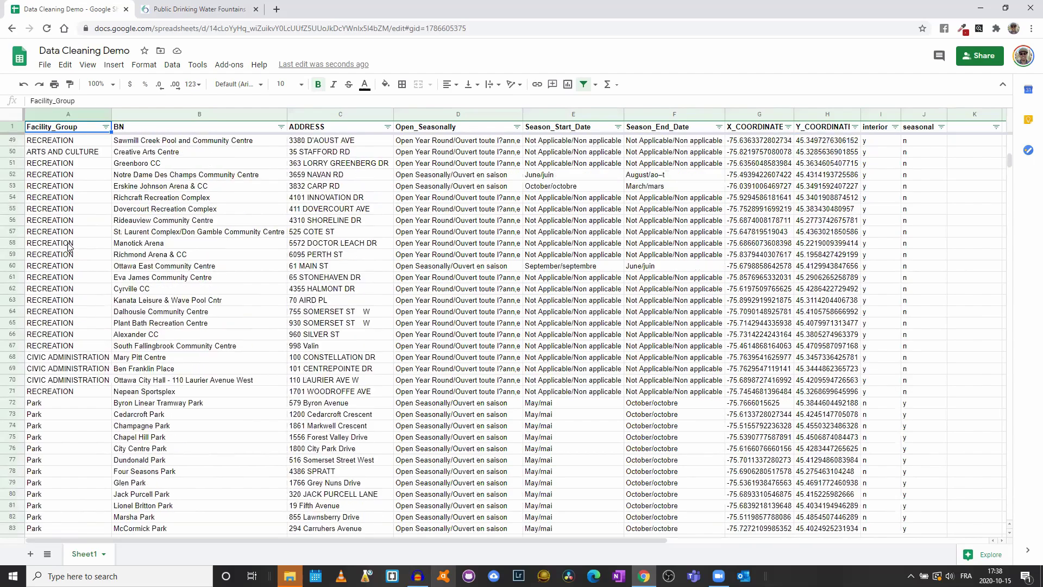
scroll(63, 231, "up", 5)
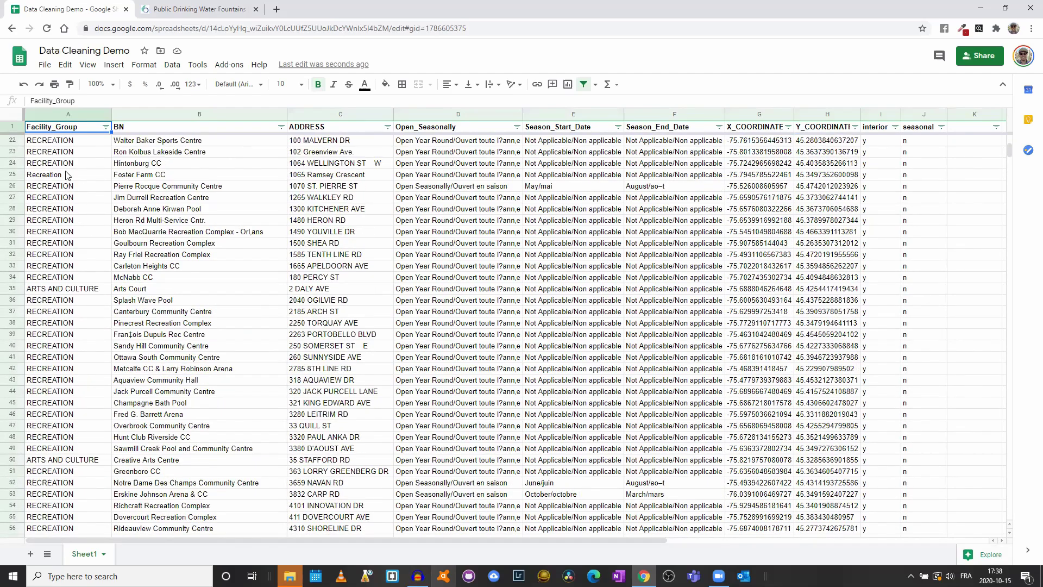
left_click(68, 186)
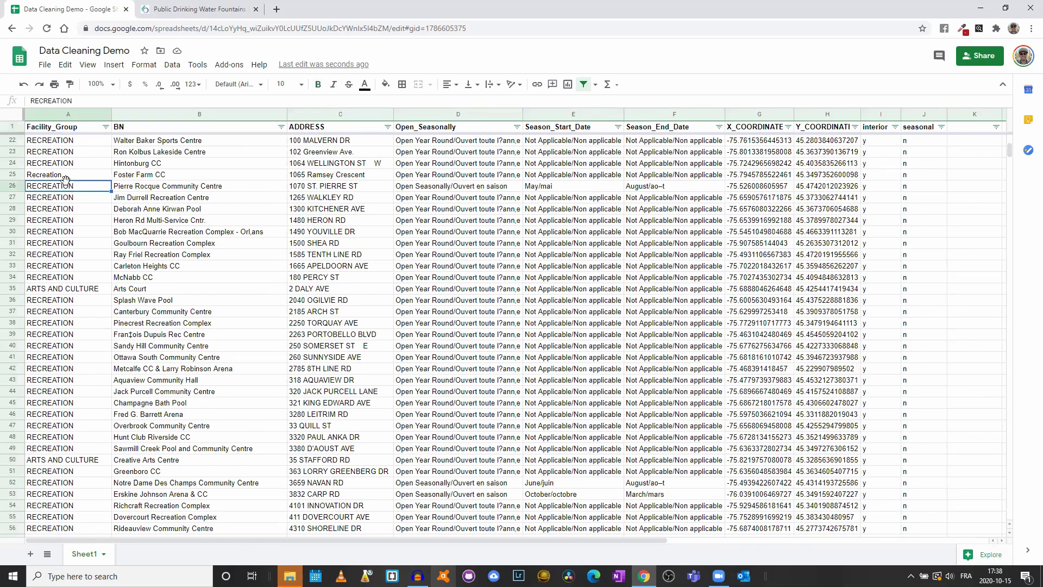
key("ctrl+c")
left_click(63, 176)
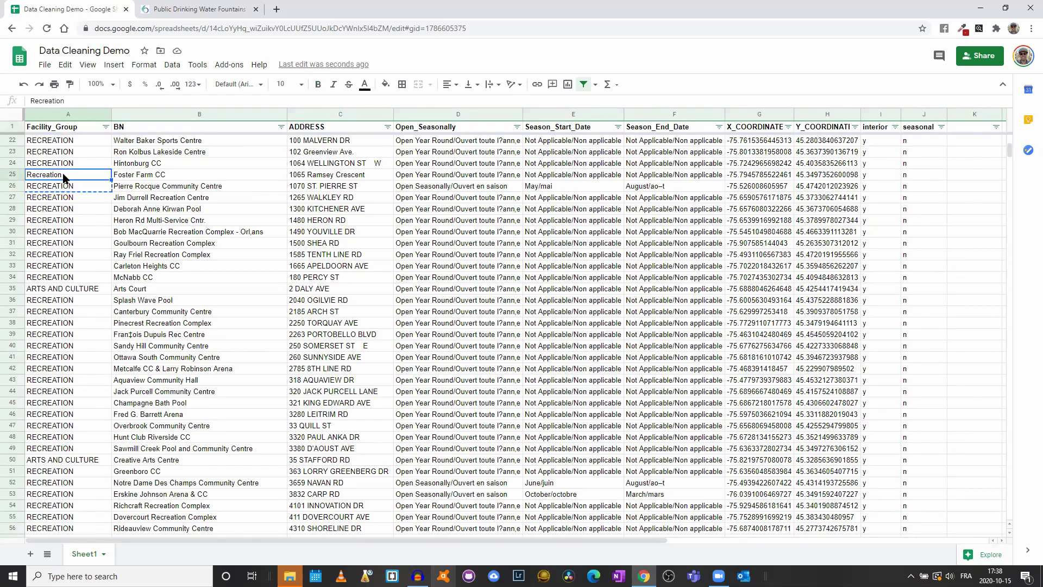
key("ctrl+v")
scroll(73, 197, "up", 5)
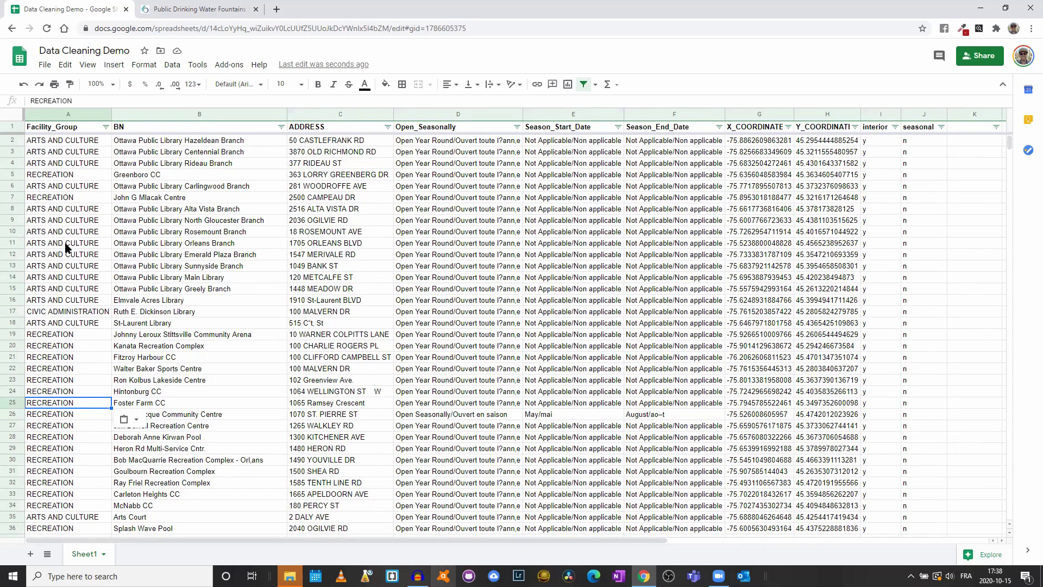
- Change the Facility_Group value in A72 to PARK and fill it down through the remaining park rows to row 92
scroll(66, 248, "down", 11)
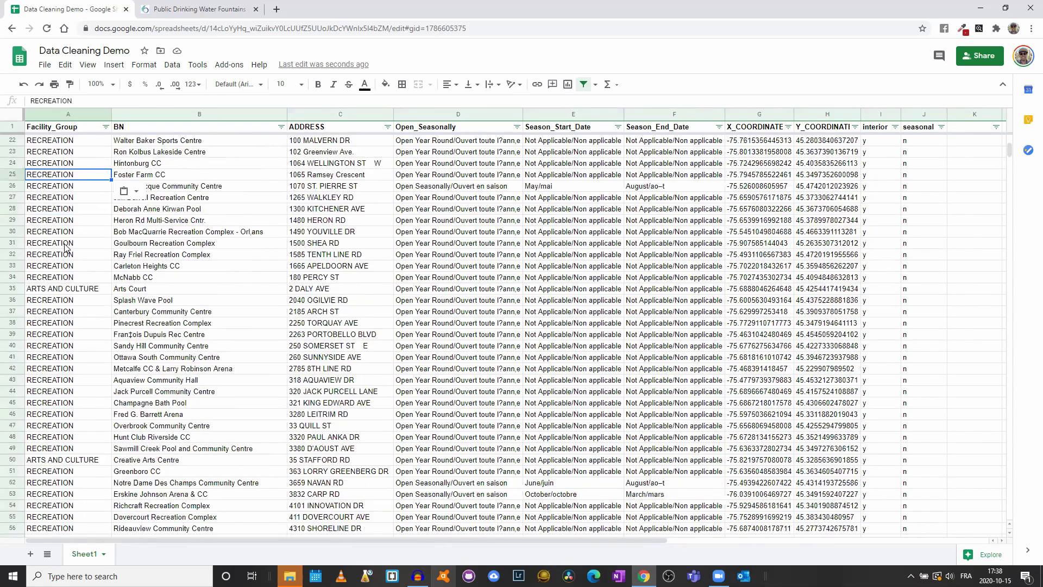
left_click(64, 311)
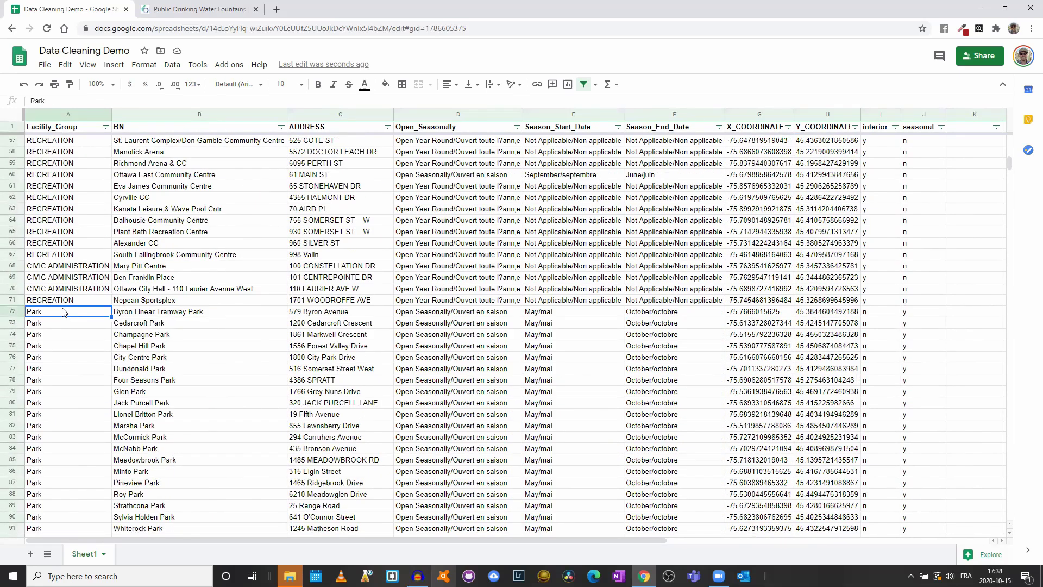
type("PARL")
key("Return")
left_click(64, 312)
left_click_drag(110, 317, 82, 405)
left_click(82, 437)
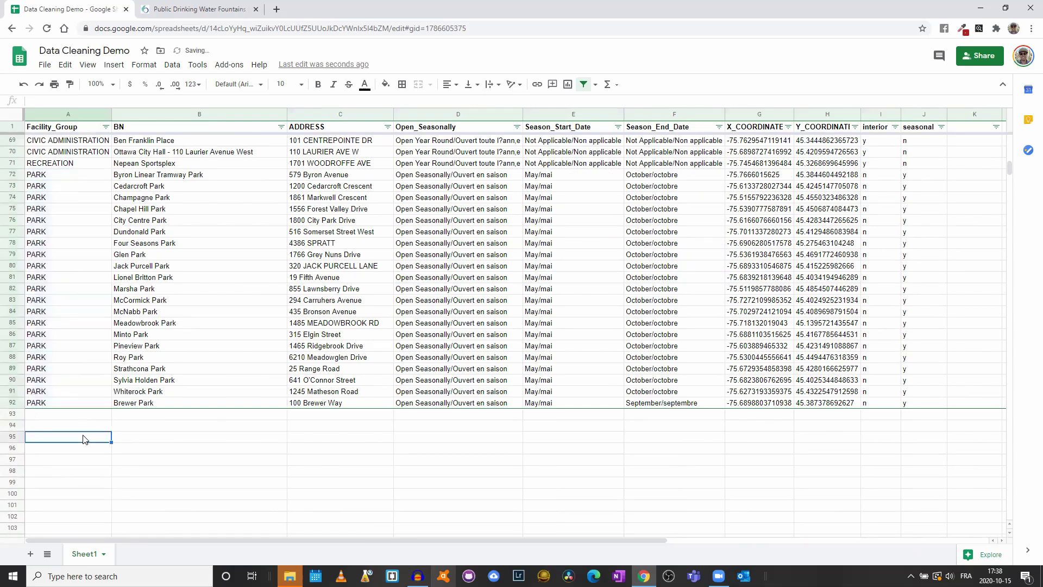
- Rename the BN column header to Location
scroll(13, 414, "up", 1)
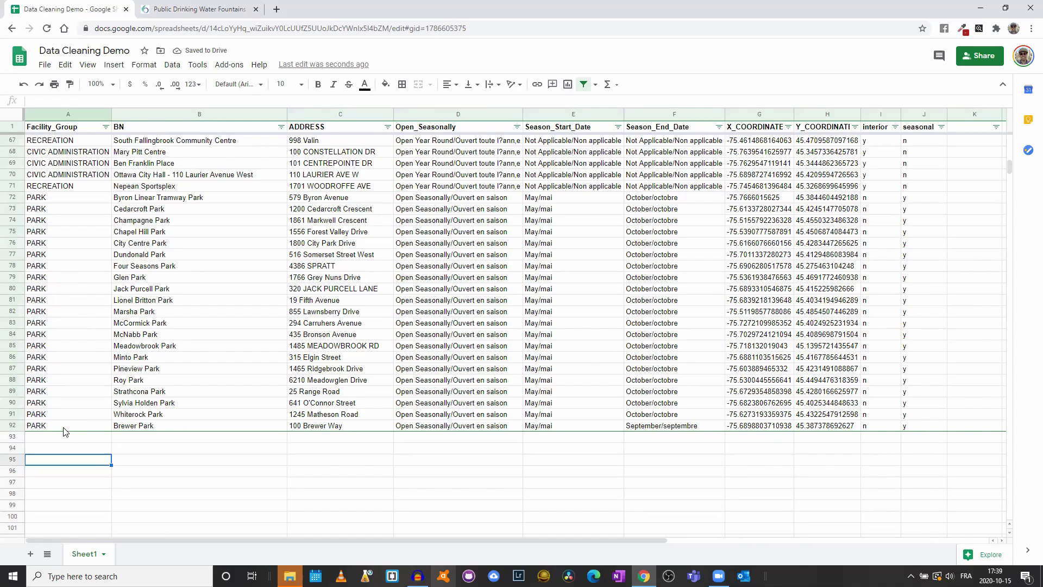
scroll(57, 424, "up", 5)
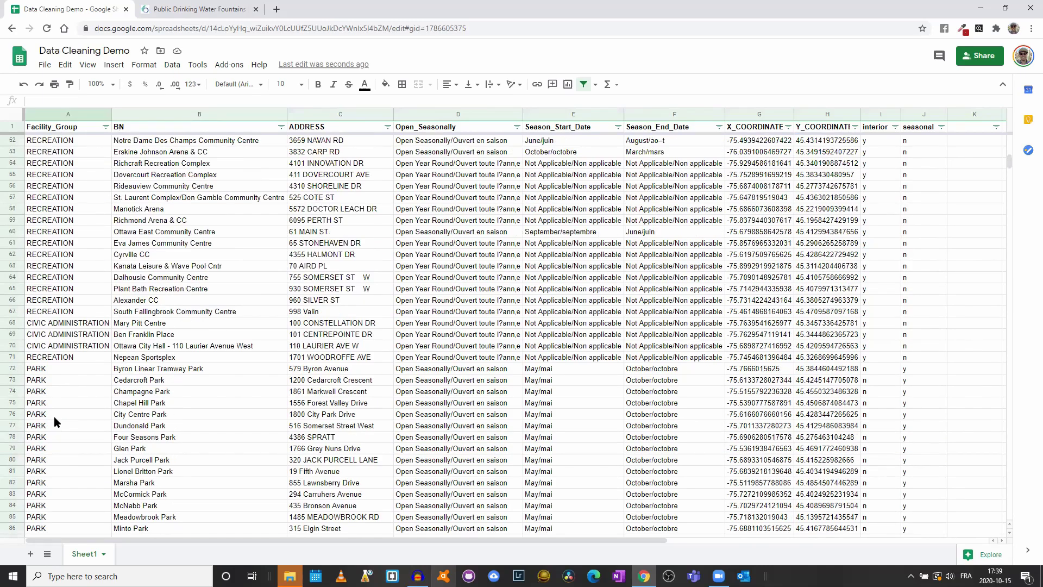
scroll(53, 416, "up", 14)
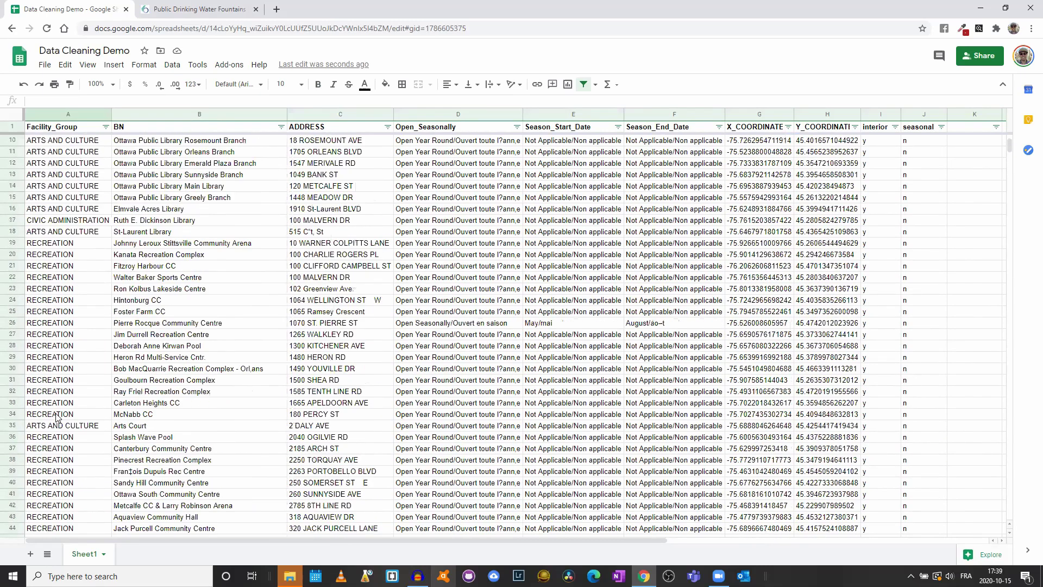
scroll(57, 417, "up", 3)
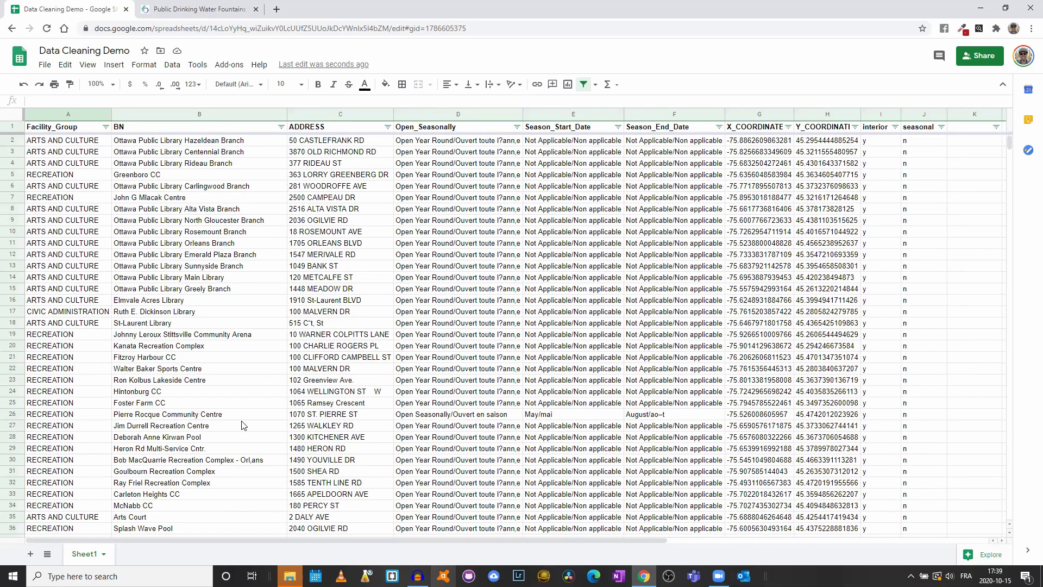
left_click(180, 142)
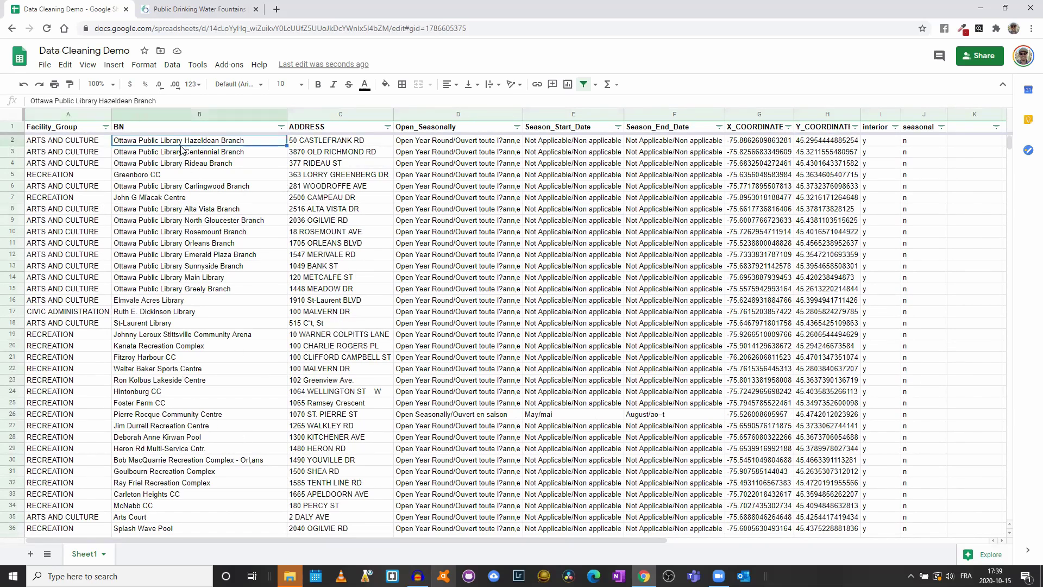
left_click(135, 132)
type("Location")
key("Return")
left_click(182, 175)
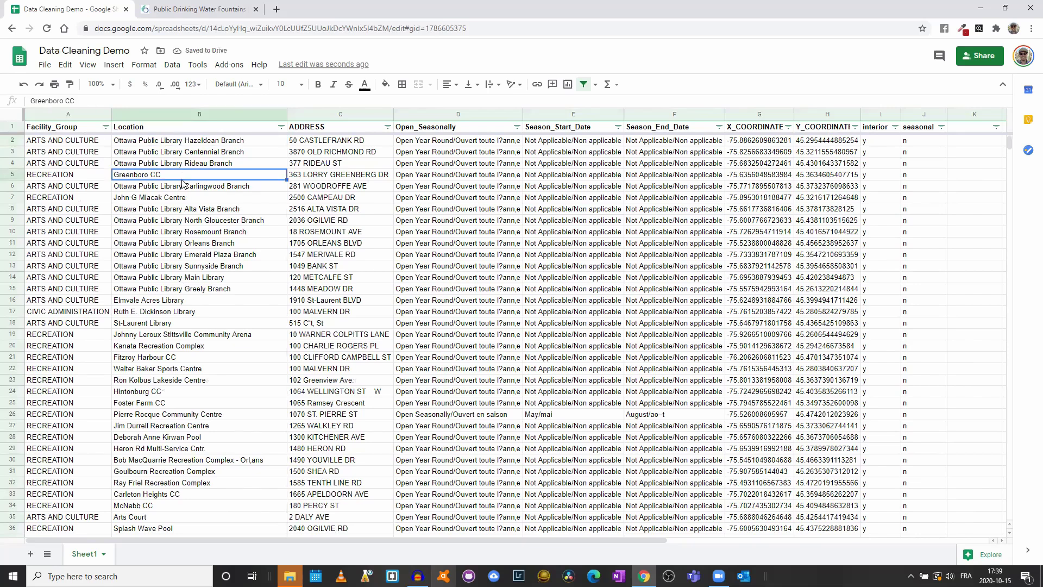
scroll(220, 286, "down", 2)
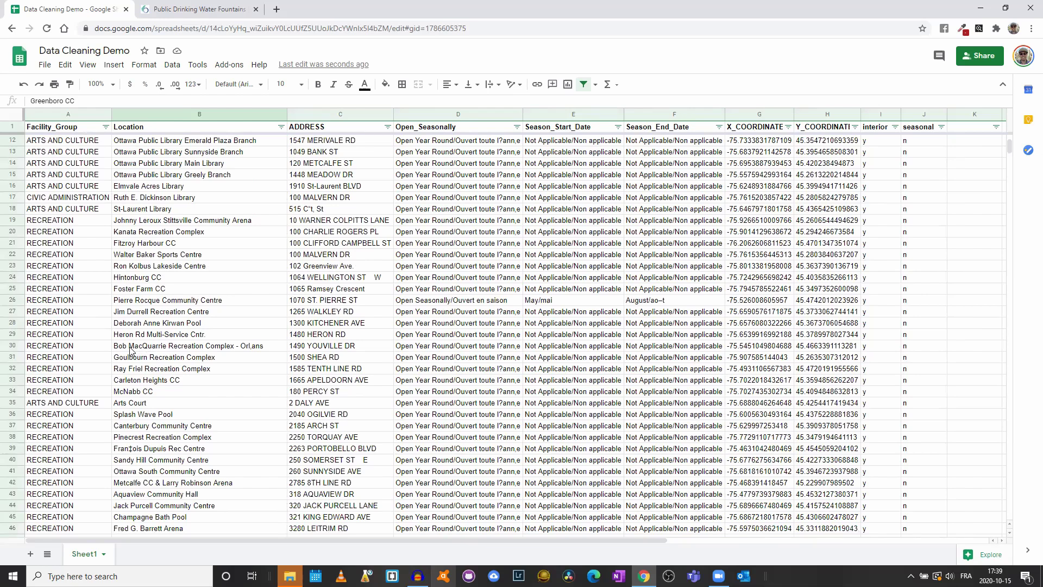
- Correct the garbled character in the Bob MacQuarrie Recreation Complex location name in B30 so it ends in Orléans
double_click(248, 347)
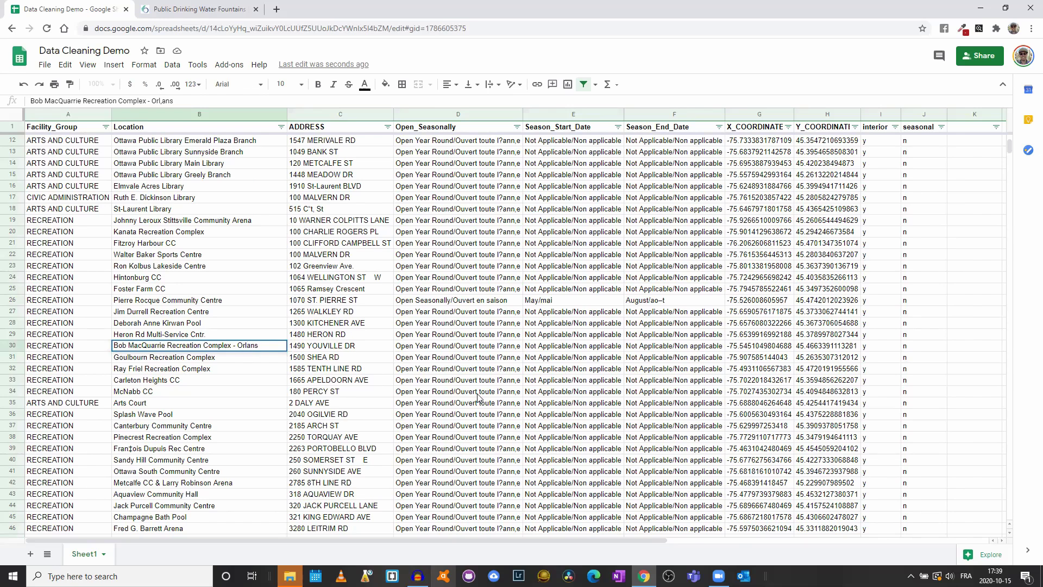
type("é")
key("Return")
- Replace the garbled character in the Dupuis Rec Centre location name in B39 with ç so it reads François
key("Down")
key("Down")
key("Down")
key("Down")
key("Down")
key("Down")
key("Down")
key("Down")
key("Down")
key("Down")
key("Up")
key("Up")
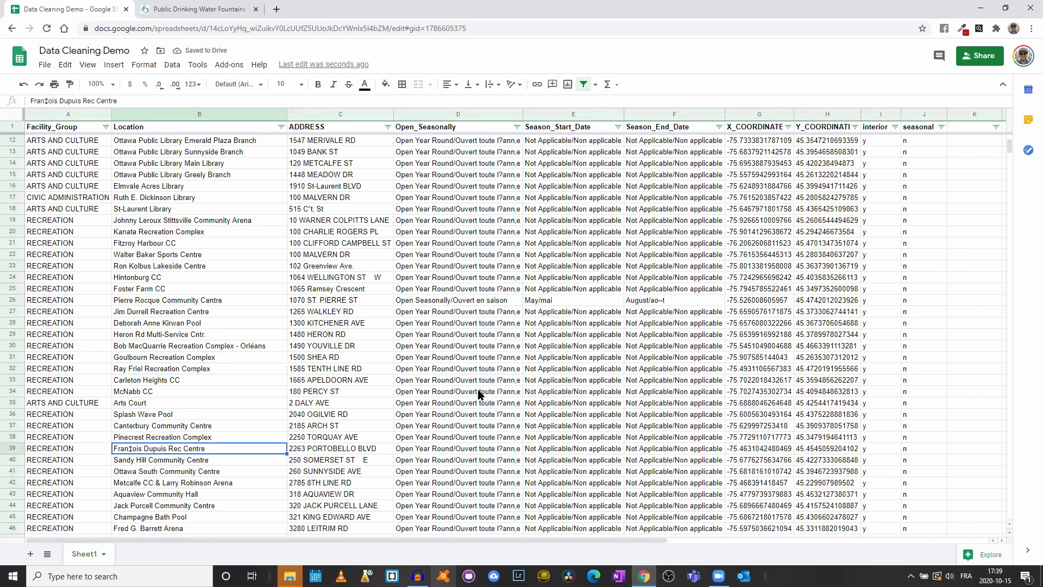
double_click(134, 449)
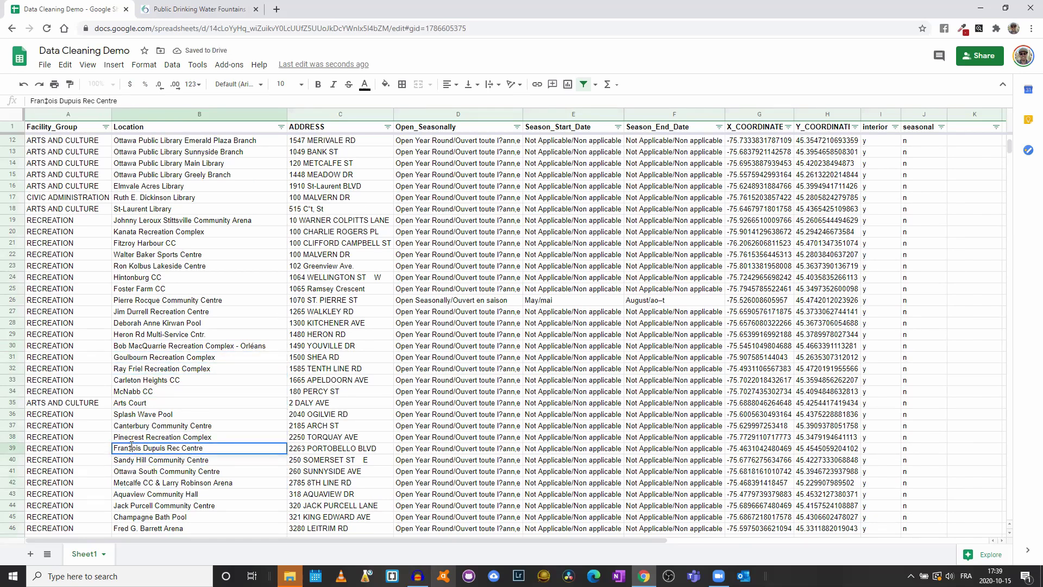
key("BackSpace")
type("çc")
key("BackSpace")
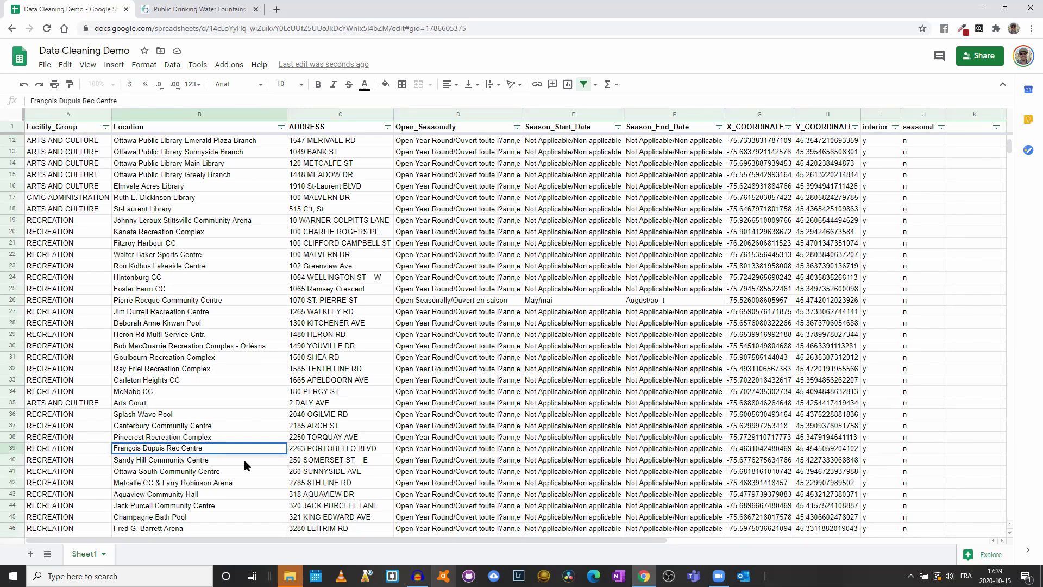
key("Return")
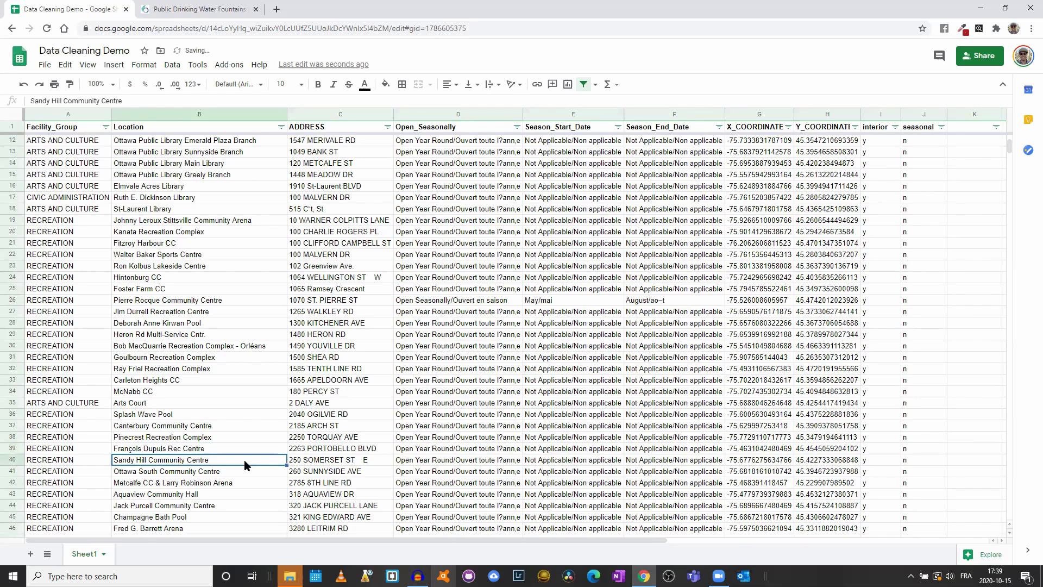
- Check the remaining Location names from row 40 down to the end of the data for garbled characters
key("Down")
key("Down")
key("Down")
key("Down")
key("Down")
key("Down")
key("Down")
key("Down")
key("Down")
key("Down")
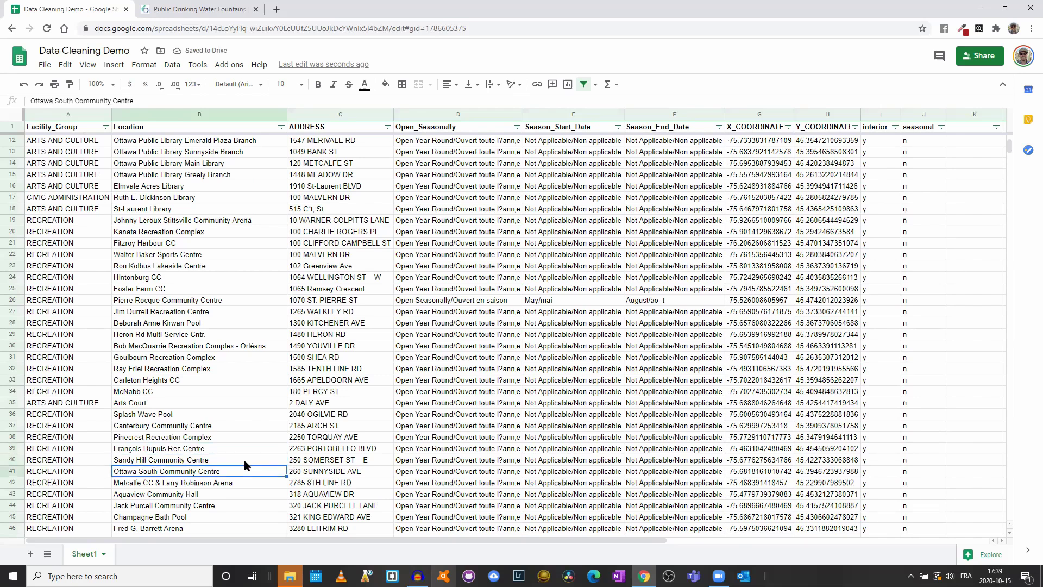
key("Down")
key("Down")
key("Down")
key("Down")
key("Down")
key("Down")
key("Down")
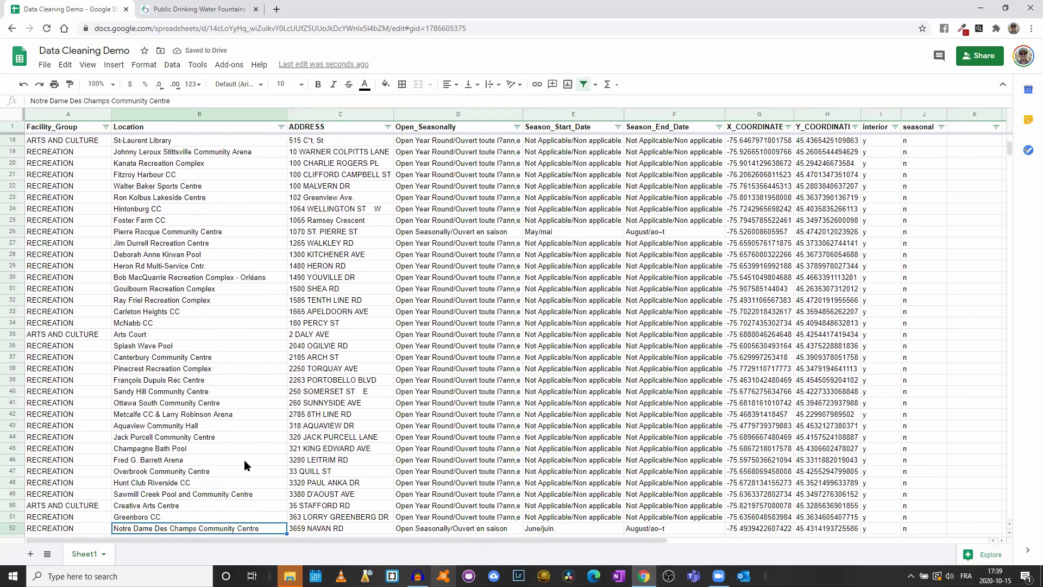
key("Down")
key("Down")
key("Down")
key("Down")
key("Down")
key("Down")
key("Down")
key("Down")
key("Down")
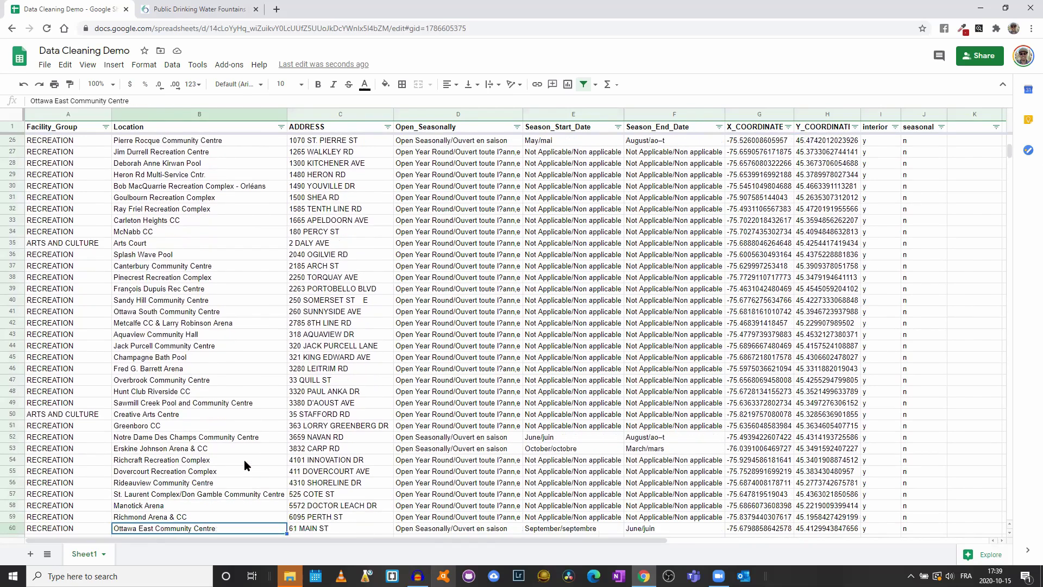
key("Down")
key("Down")
key("Down")
key("Down")
key("Down")
key("Down")
key("Down")
key("Down")
key("Down")
key("Down")
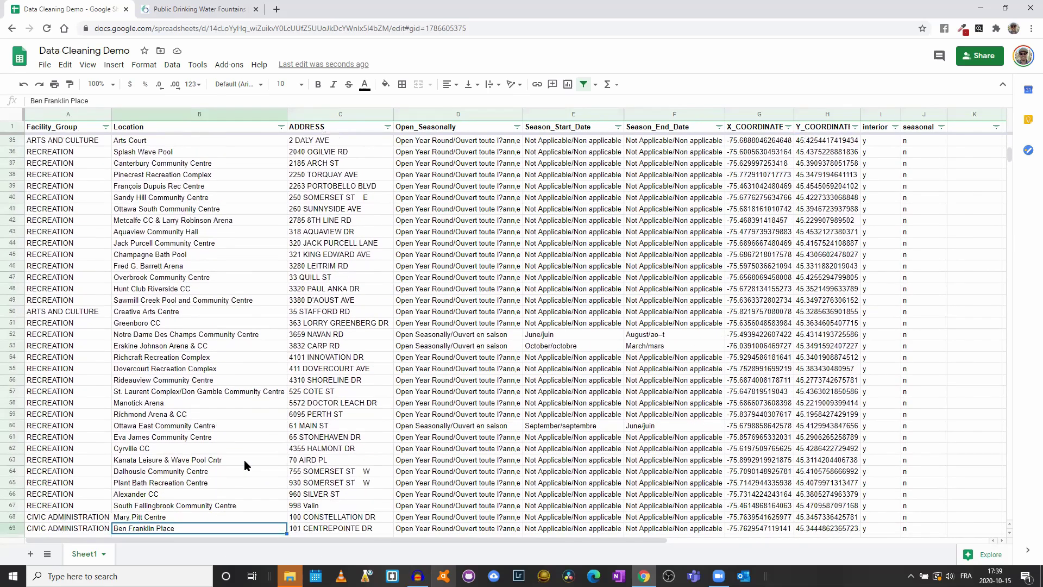
key("Down")
key("Down")
key("Down")
key("Down")
key("Down")
key("Down")
key("Down")
key("Down")
key("Down")
key("Down")
key("Down")
key("Down")
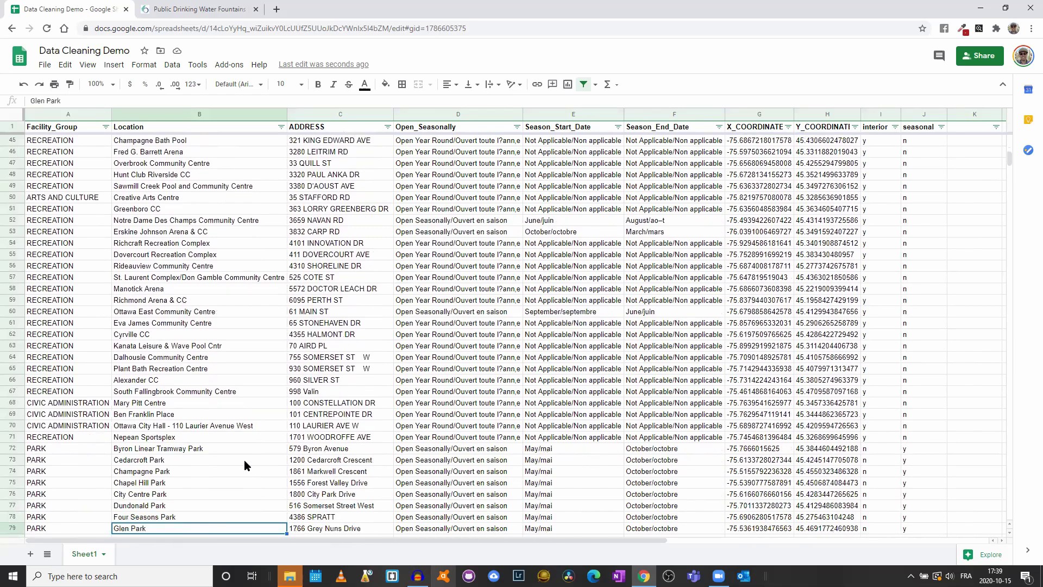
key("Down")
key("Down")
key("Down")
key("Down")
key("Down")
key("Down")
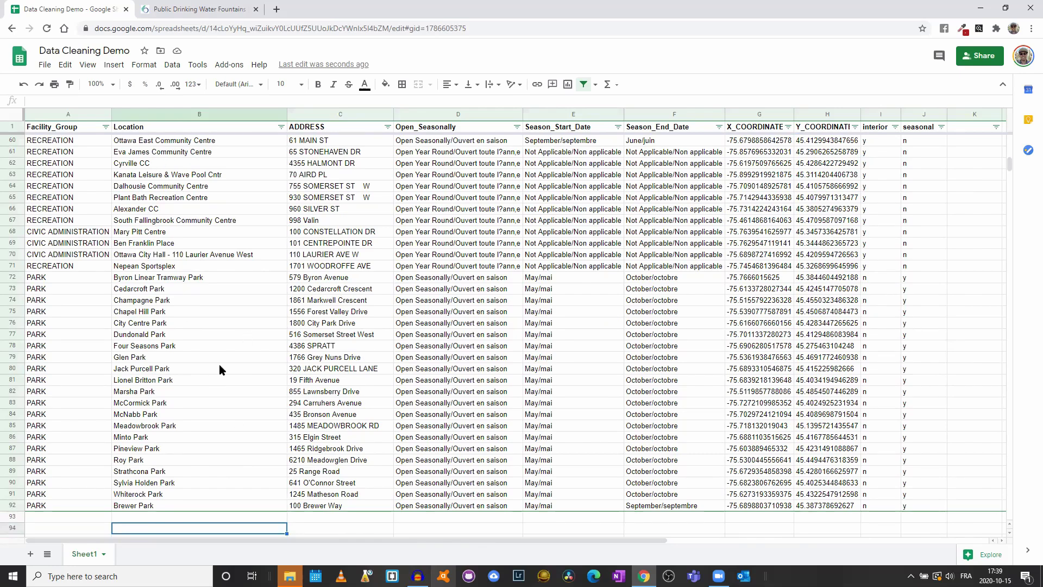
- Correct the garbled street name in the St-Laurent Library address in C18 to Cote St
left_click(328, 505)
scroll(315, 326, "up", 3)
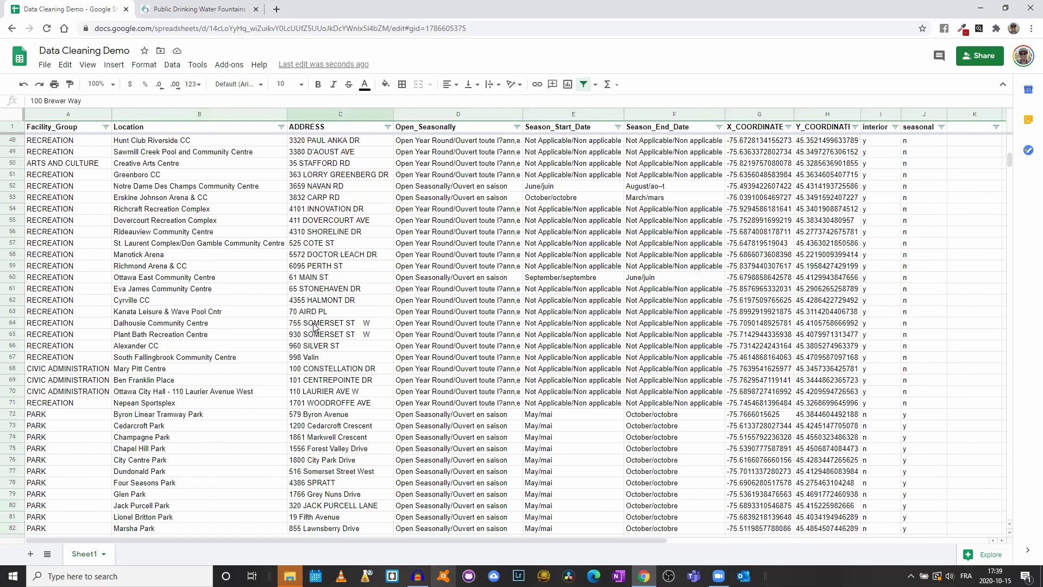
scroll(314, 325, "up", 8)
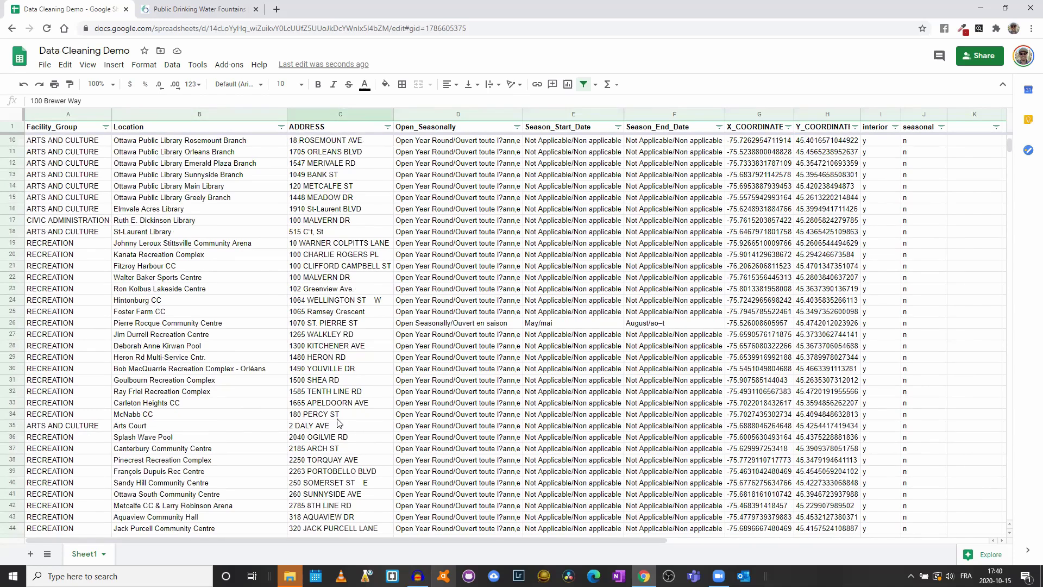
scroll(337, 423, "up", 3)
left_click(309, 323)
double_click(307, 322)
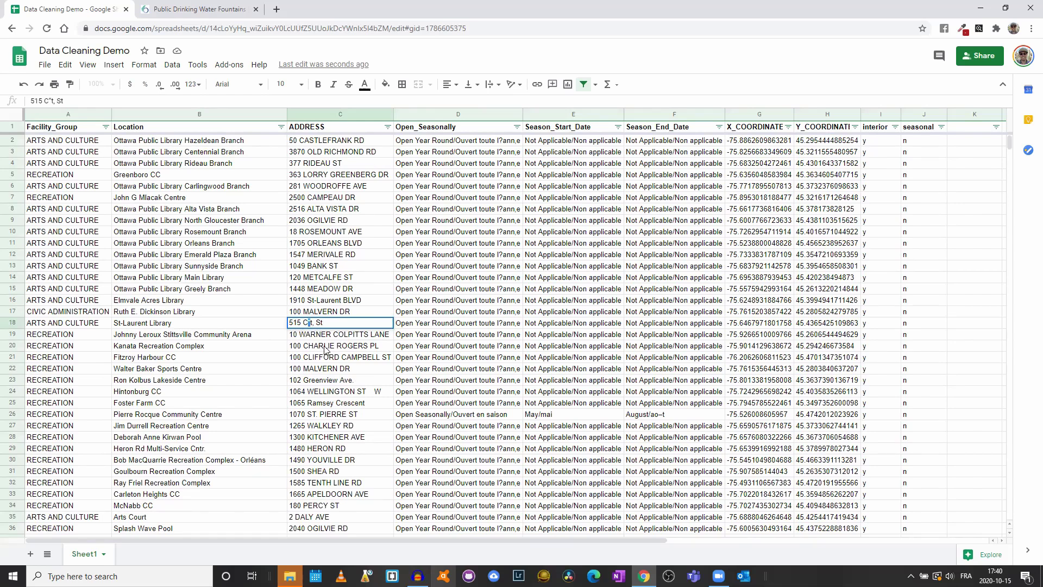
type("o")
key("BackSpace")
key("Return")
- Examine the ADDRESS column through to the last row and the X and Y coordinate columns for errors and completeness
scroll(329, 355, "down", 9)
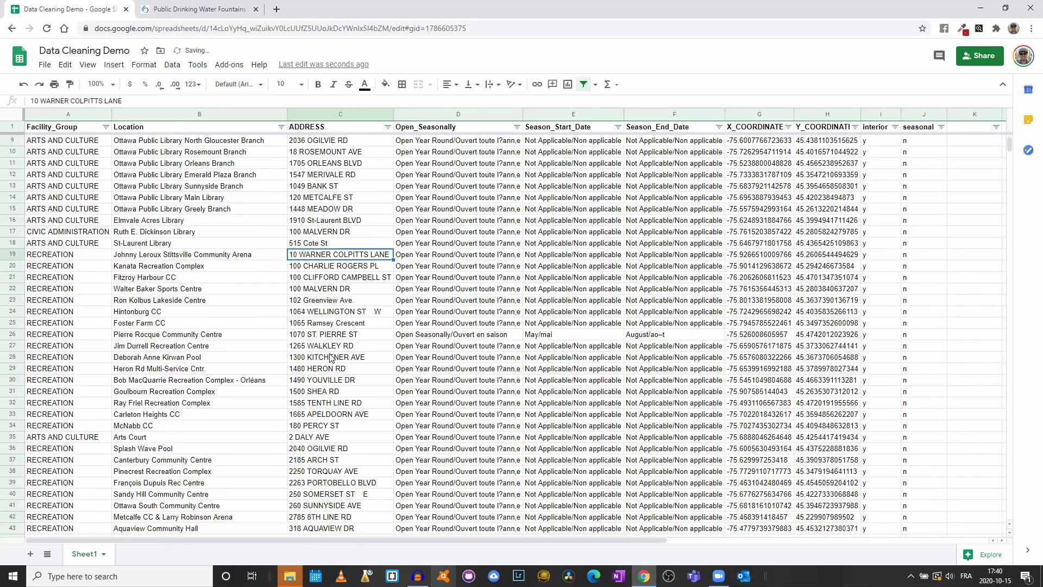
scroll(329, 359, "down", 11)
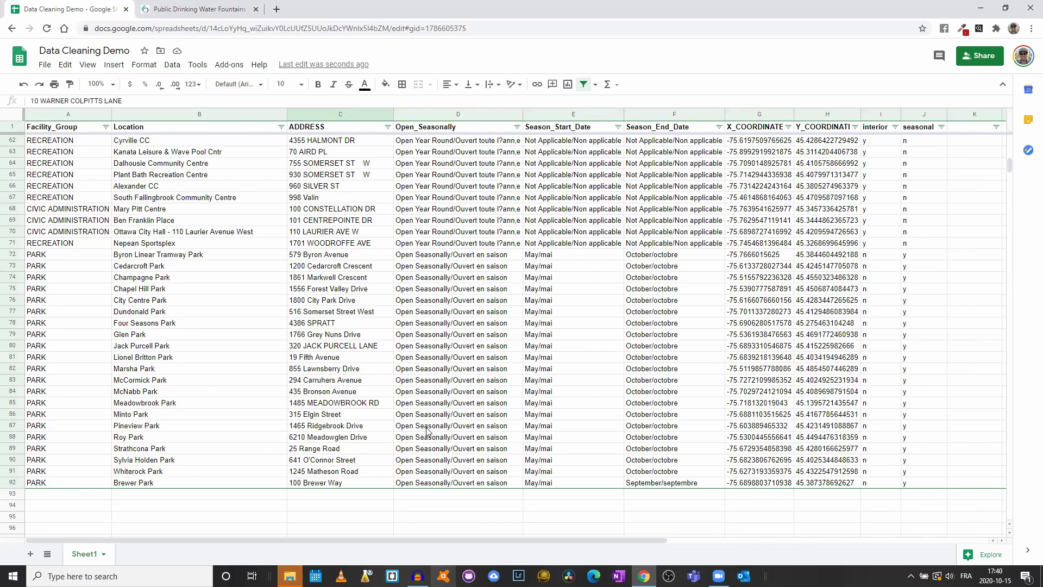
scroll(429, 429, "up", 6)
scroll(429, 426, "up", 6)
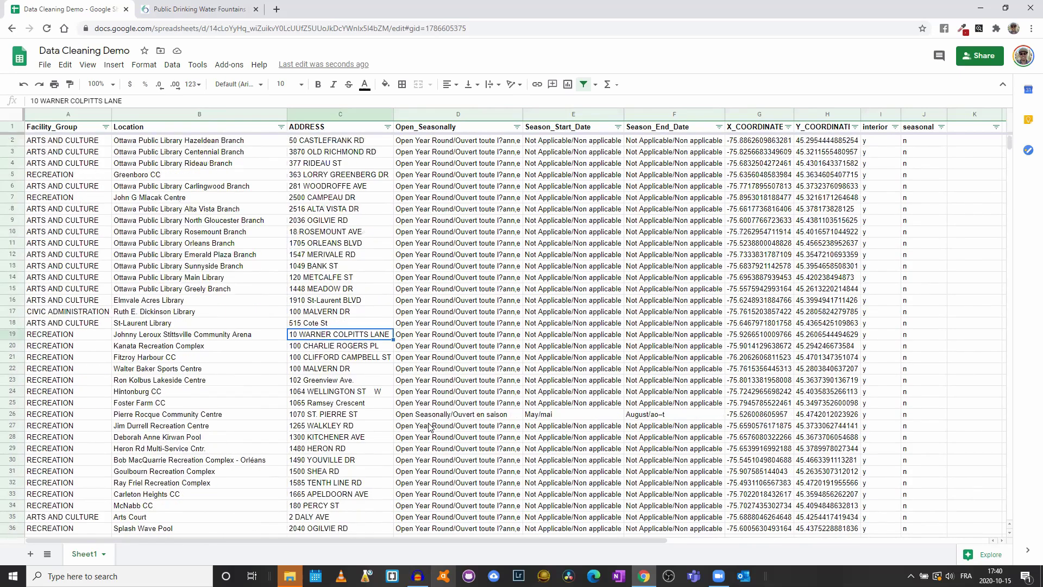
left_click(417, 186)
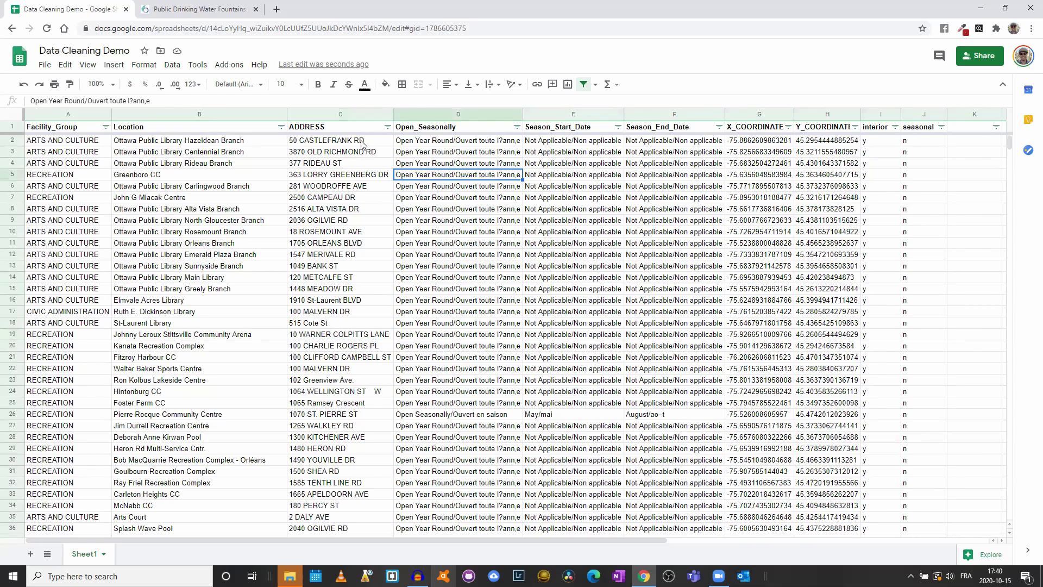
left_click(362, 143)
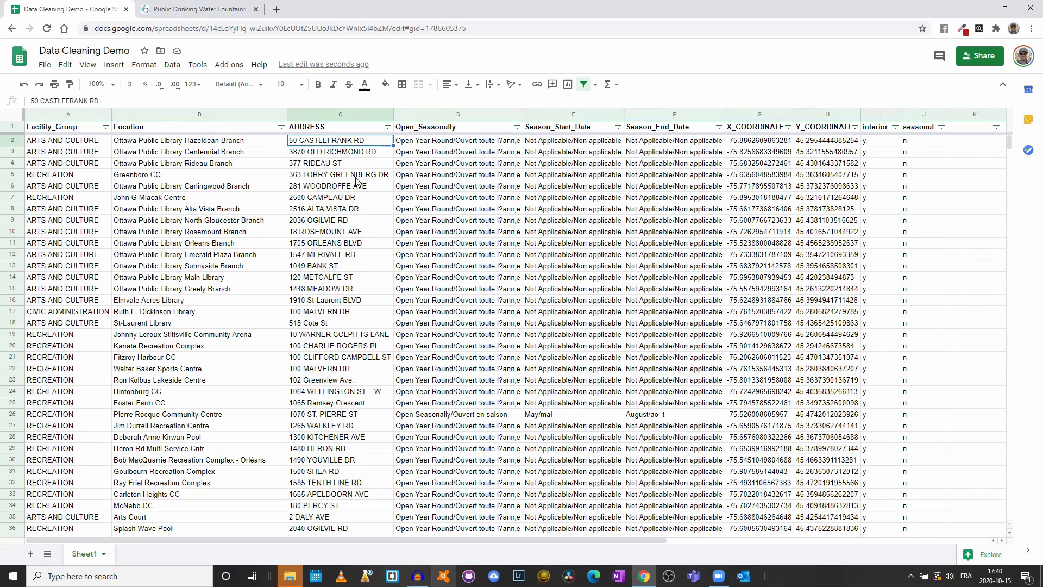
left_click_drag(756, 115, 840, 115)
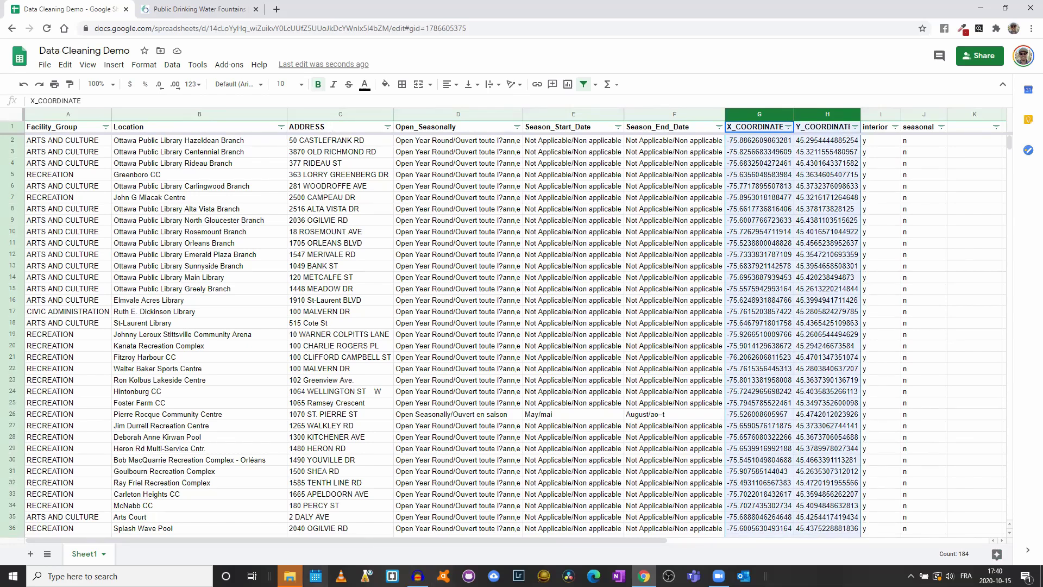
left_click(360, 142)
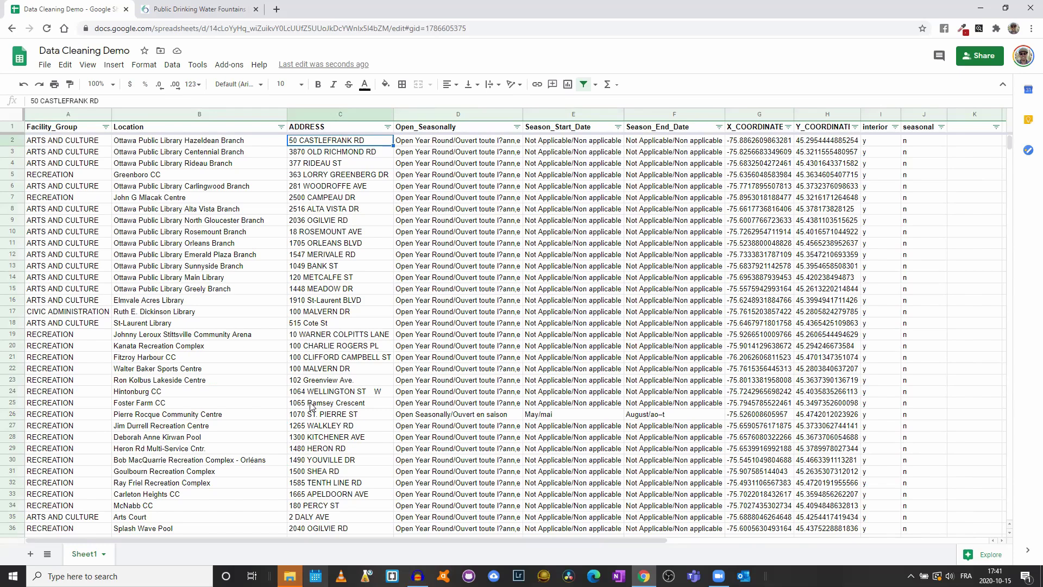
scroll(288, 315, "down", 12)
left_click(341, 462)
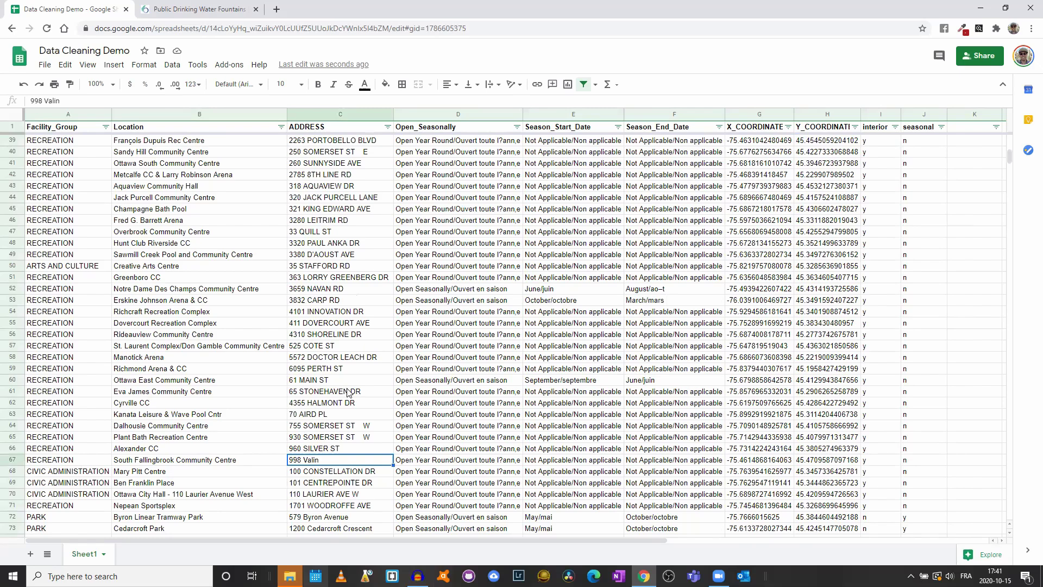
scroll(348, 392, "up", 12)
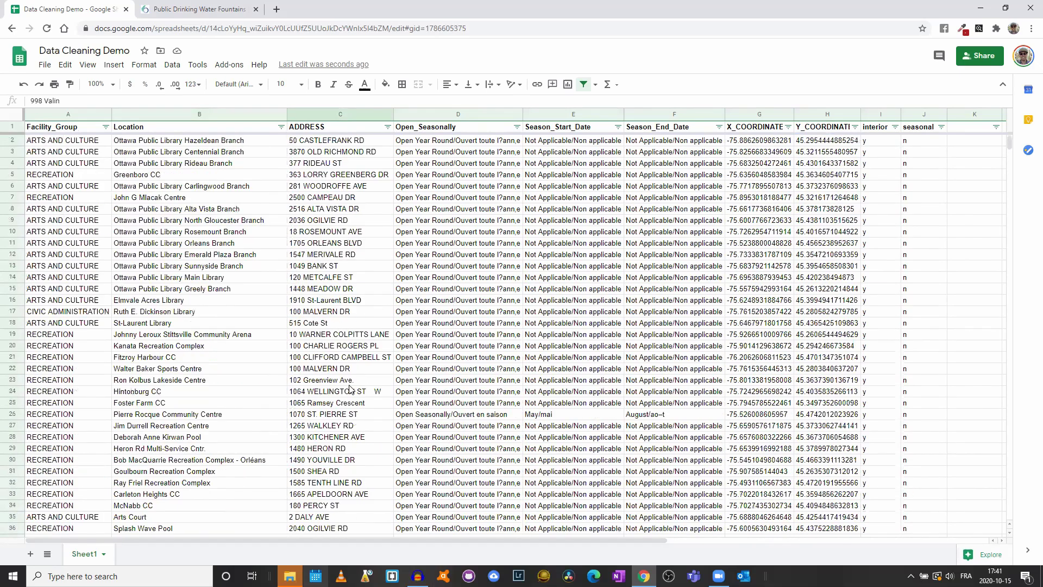
- Insert one empty column directly after the ADDRESS column
left_click(374, 117)
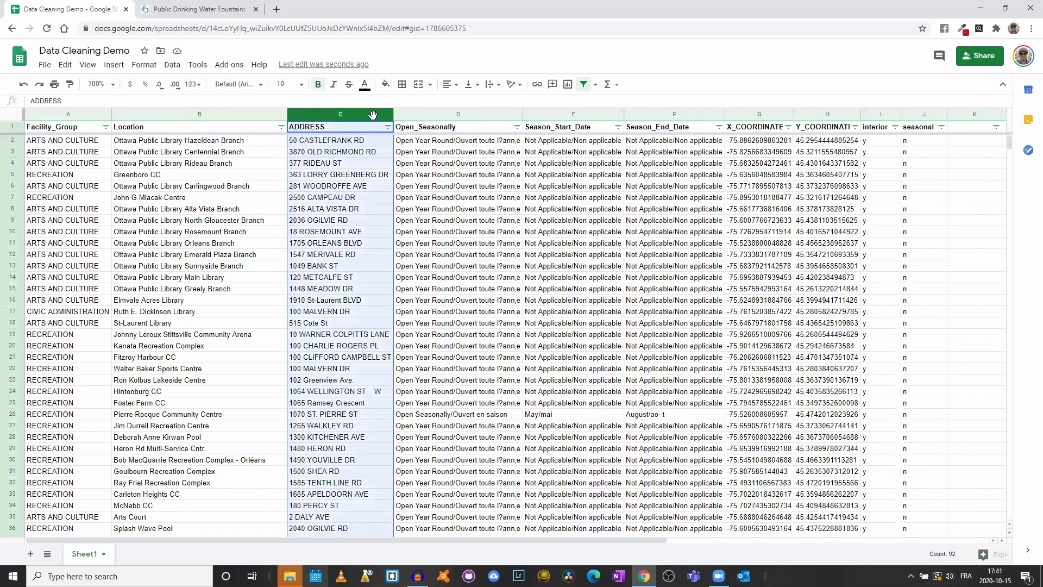
right_click(374, 117)
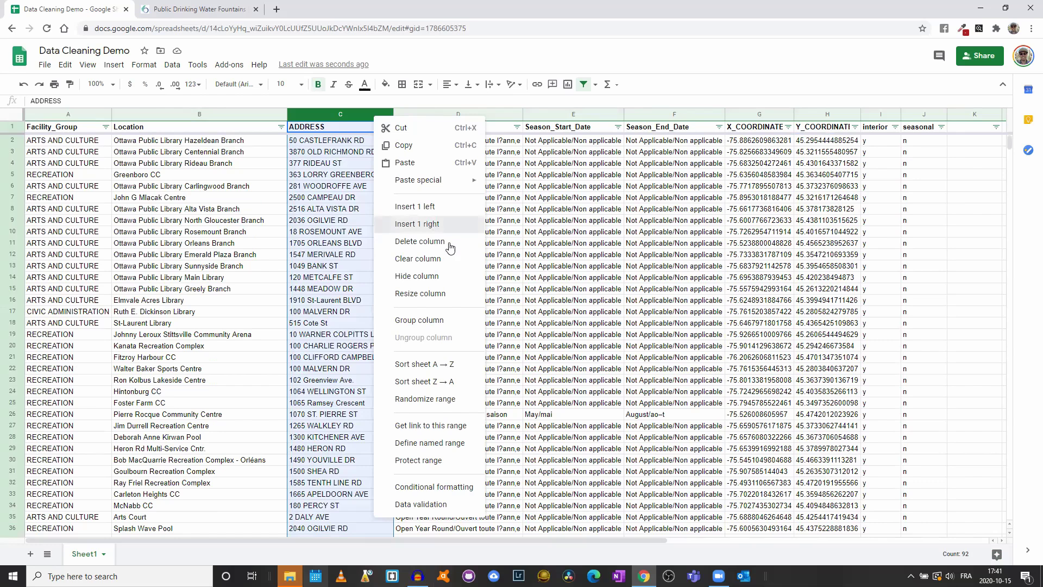
left_click(441, 225)
- Enter the formula =CONCATENATE(C2; ", Ottawa, Ontario, Canada") in D2 to build the full address
left_click(417, 127)
left_click(414, 142)
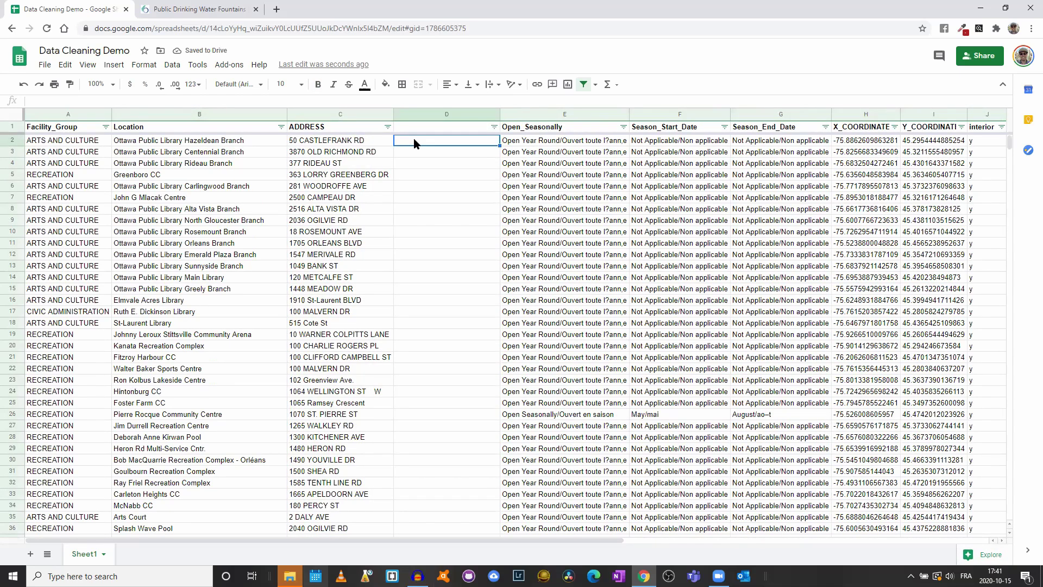
type("=")
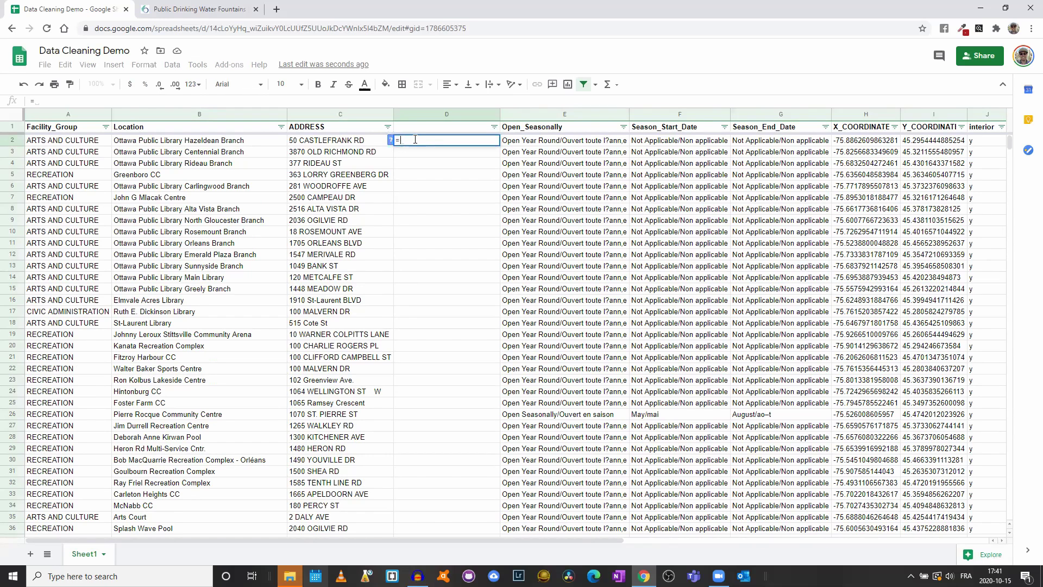
type("CONCATENATE(")
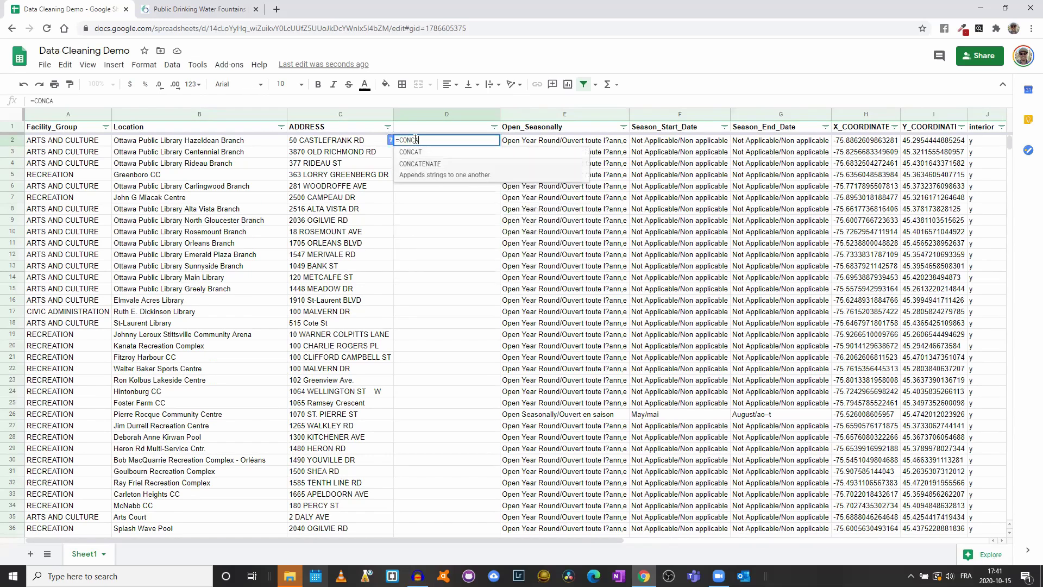
left_click(343, 144)
type("; ")
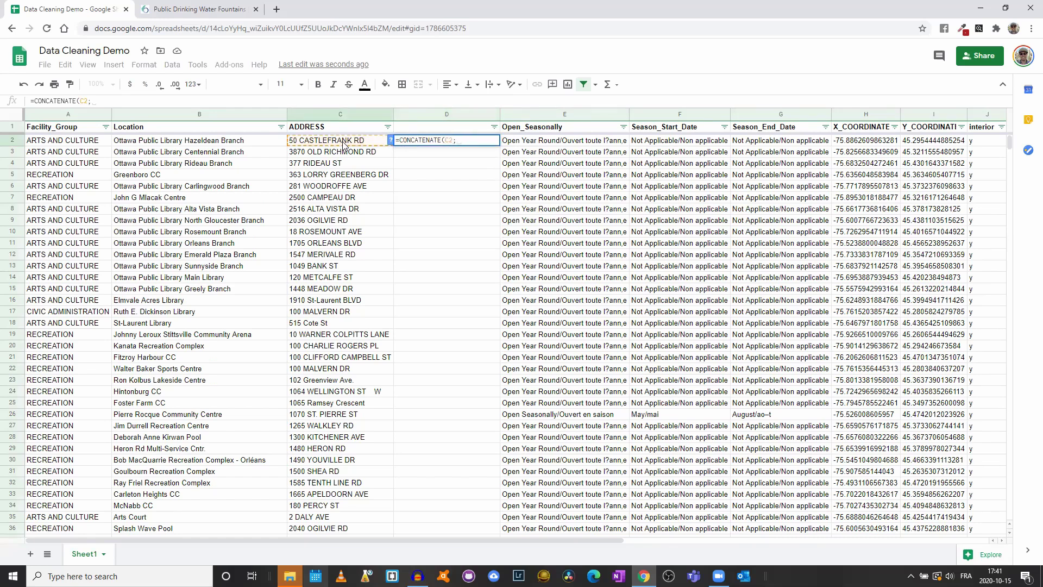
type("\", Ottawa,")
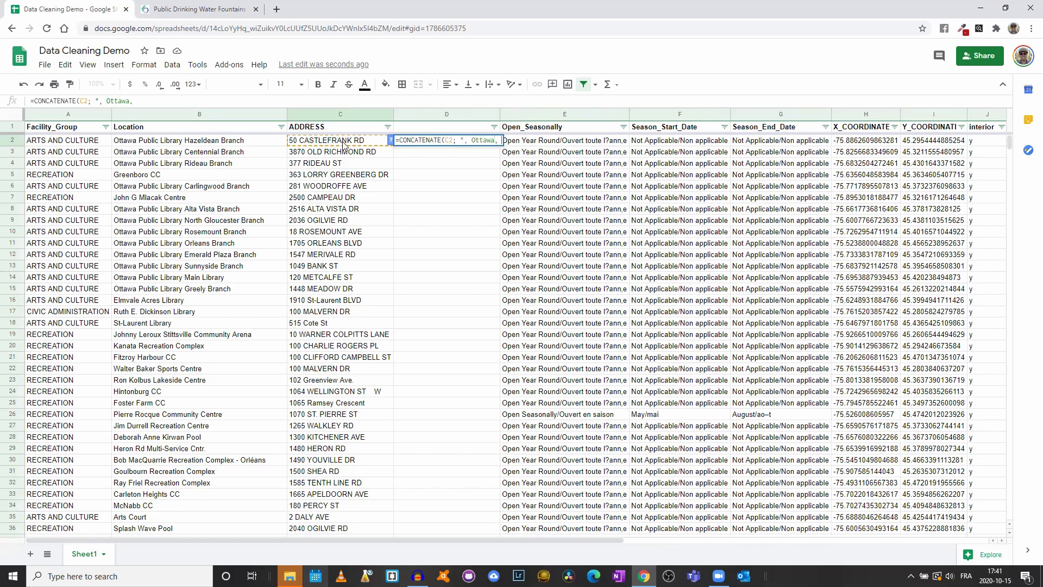
type("Ontario, Can")
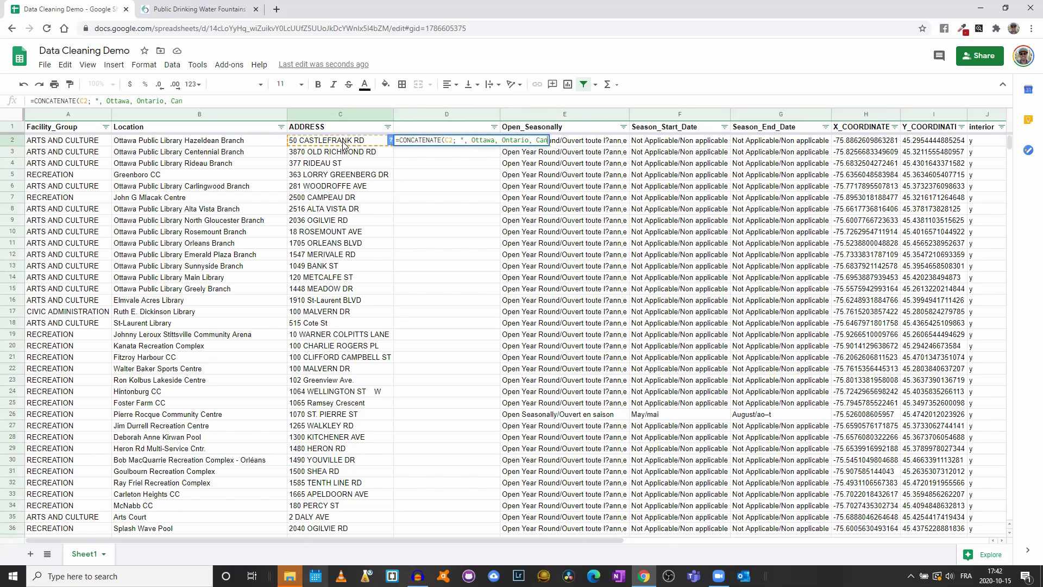
type("ada\")")
key("Return")
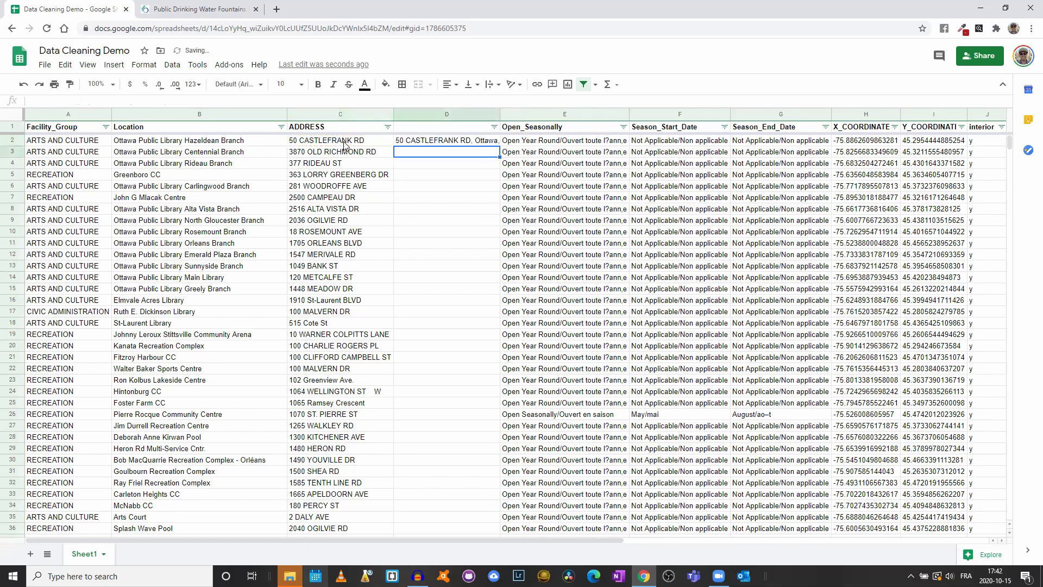
- Fit column D's width to its content and fill the D2 address formula down to row 92
double_click(500, 111)
left_click(491, 142)
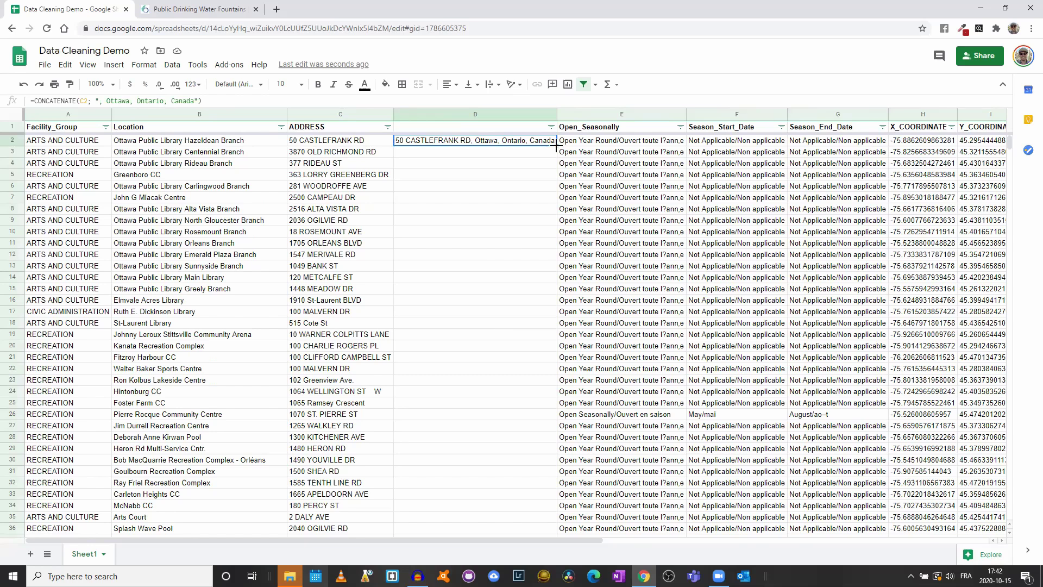
left_click_drag(555, 145, 495, 405)
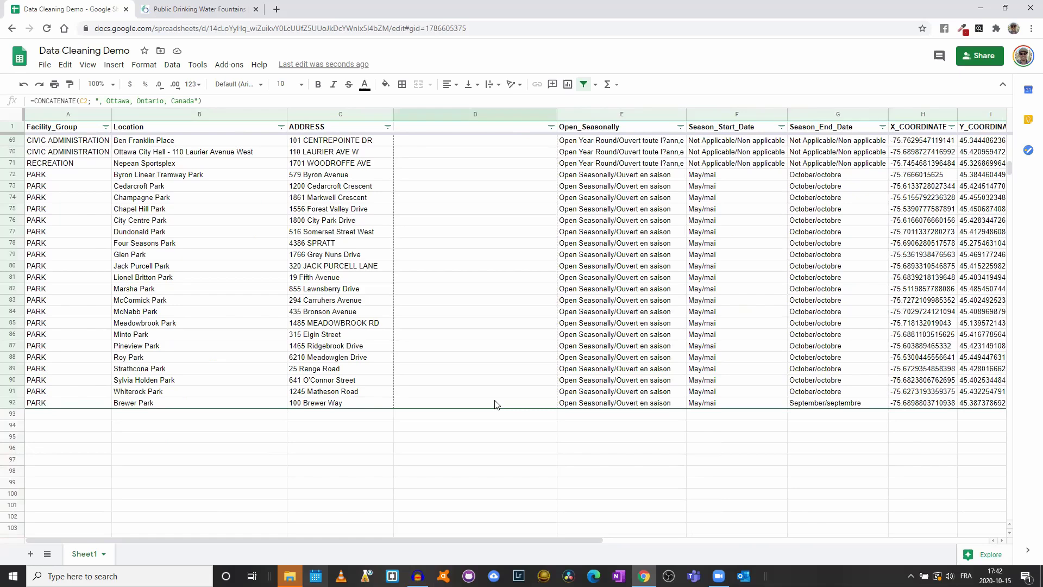
left_click_drag(495, 404, 495, 405)
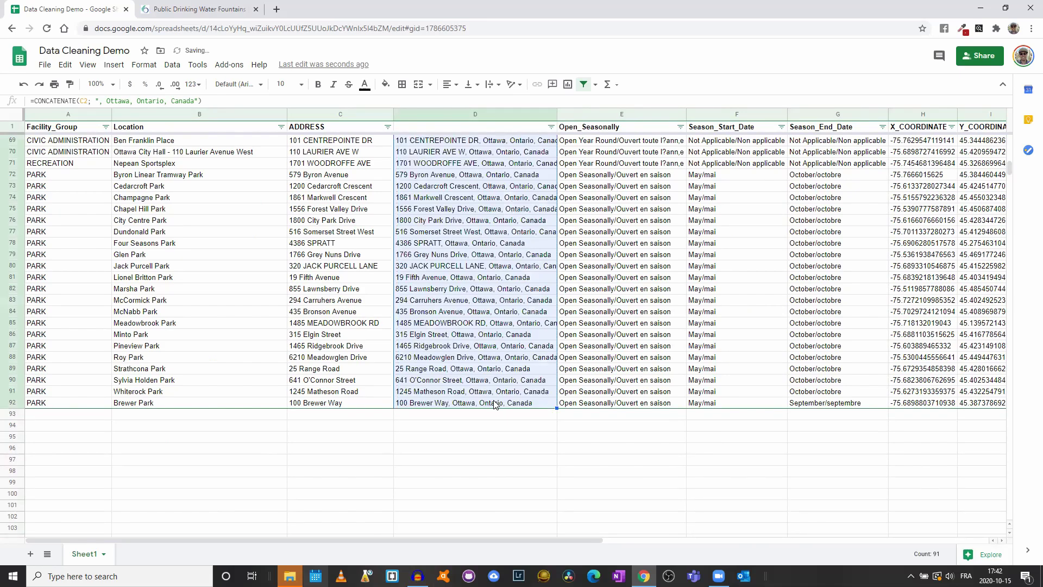
- Fit column D's width to the full addresses and check the address formulas in the column's first rows
double_click(556, 114)
scroll(493, 202, "up", 2)
scroll(494, 202, "up", 15)
key("ctrl+c")
left_click(427, 137)
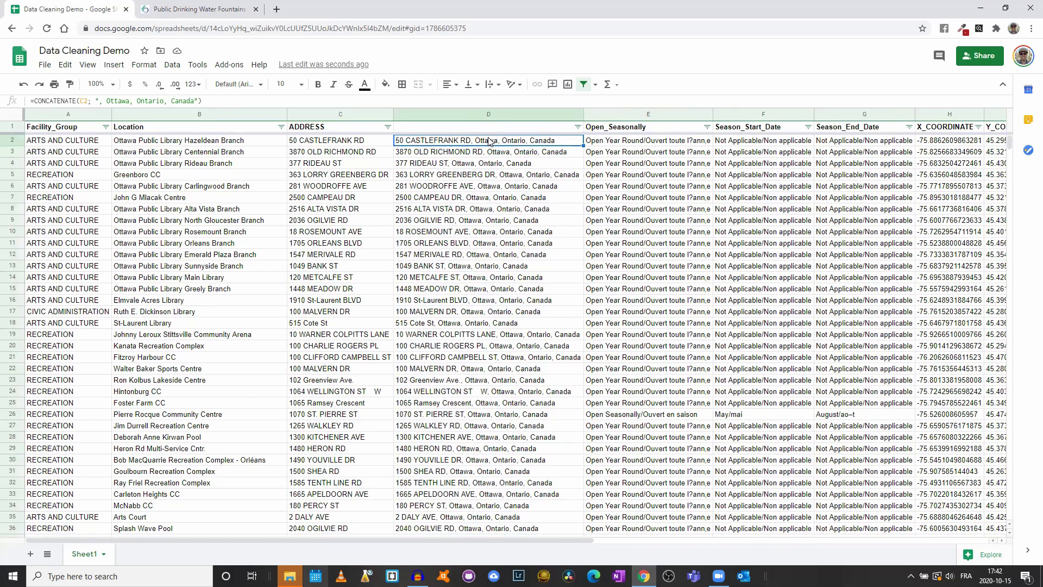
left_click(435, 154)
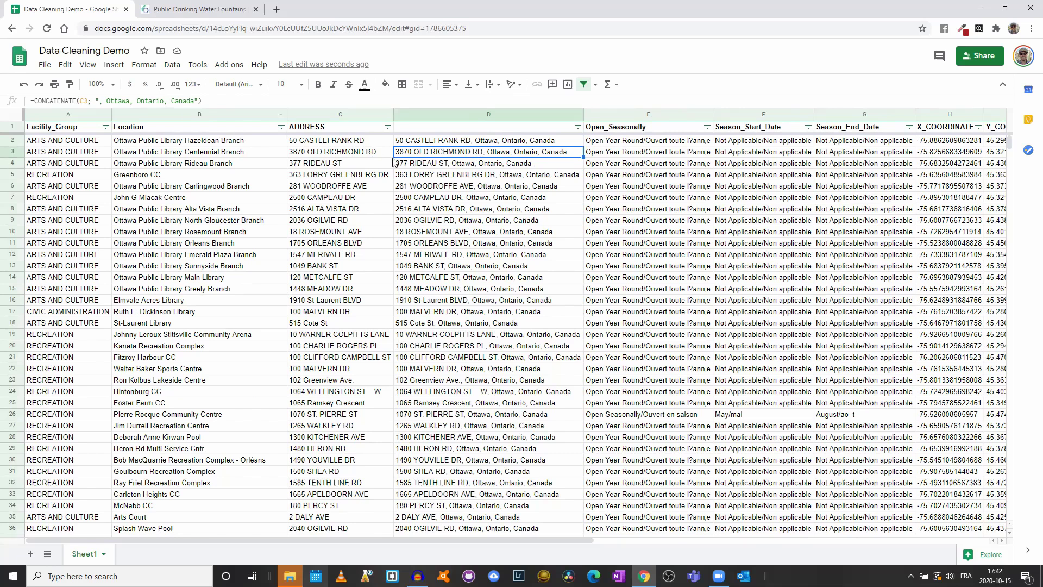
left_click(469, 176)
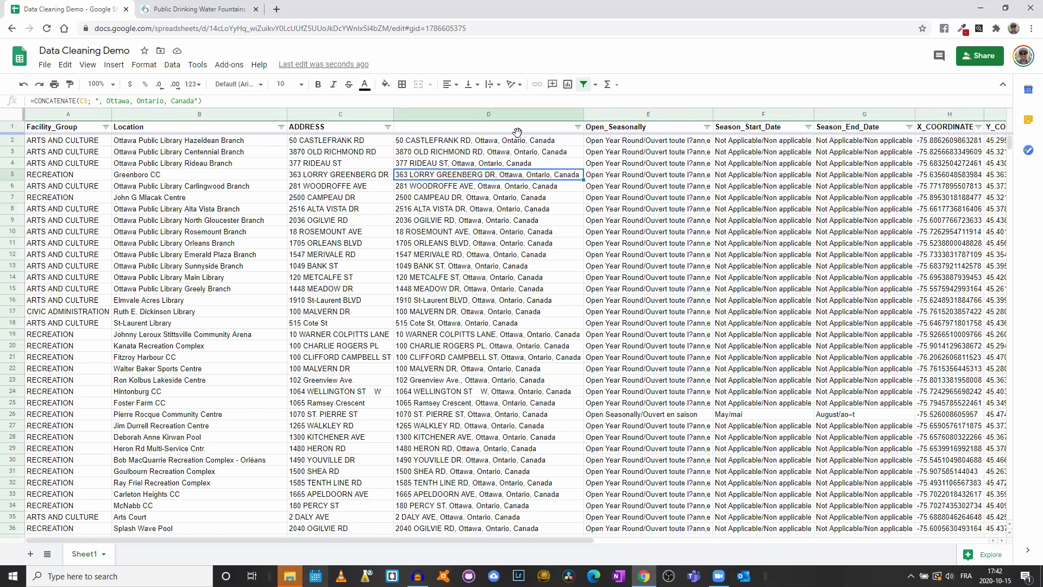
- Replace the full-address formulas in column D with their plain values so they no longer depend on column C
left_click(336, 115)
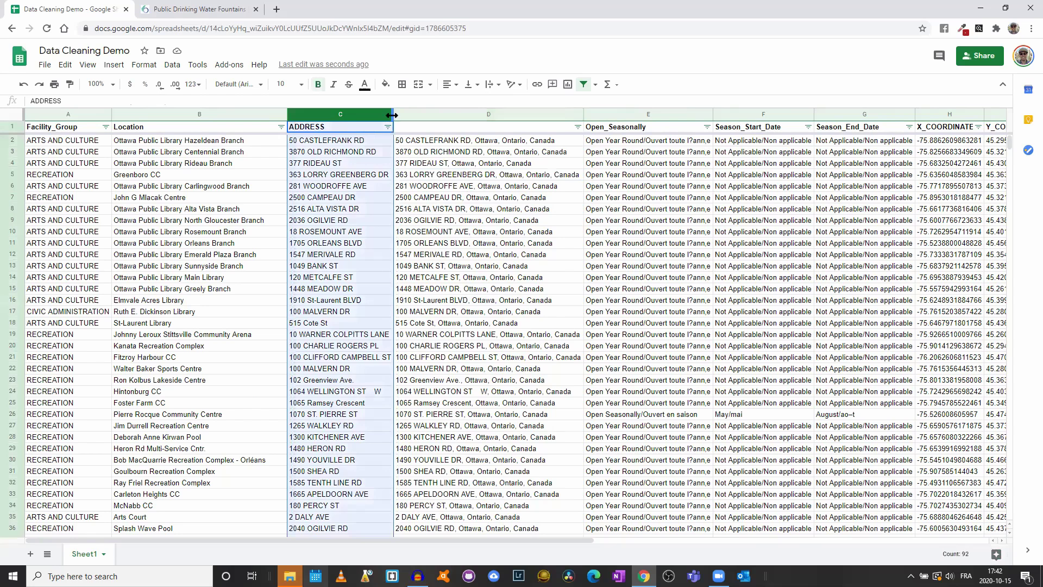
left_click(496, 140)
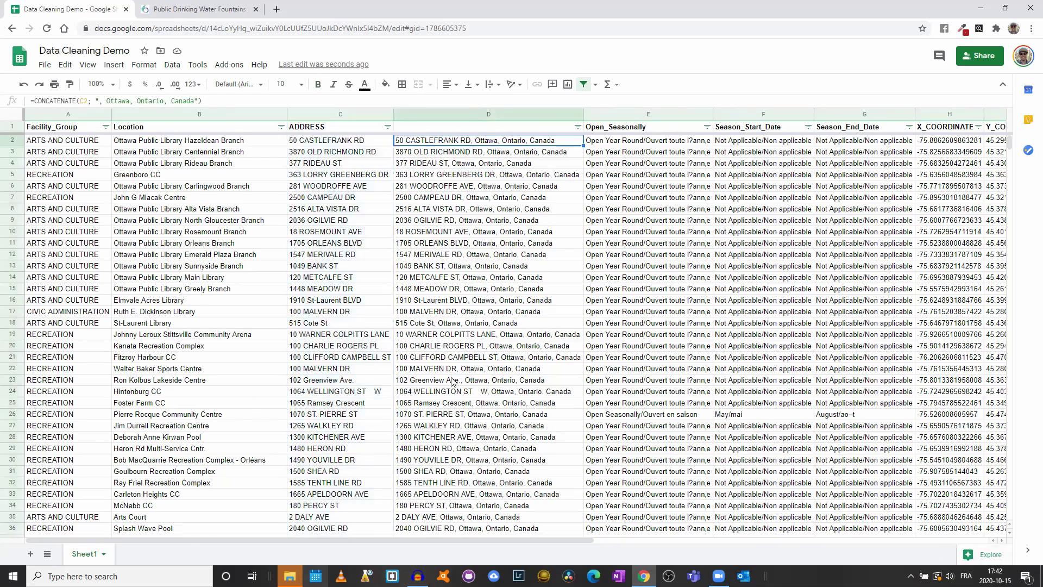
left_click(333, 108)
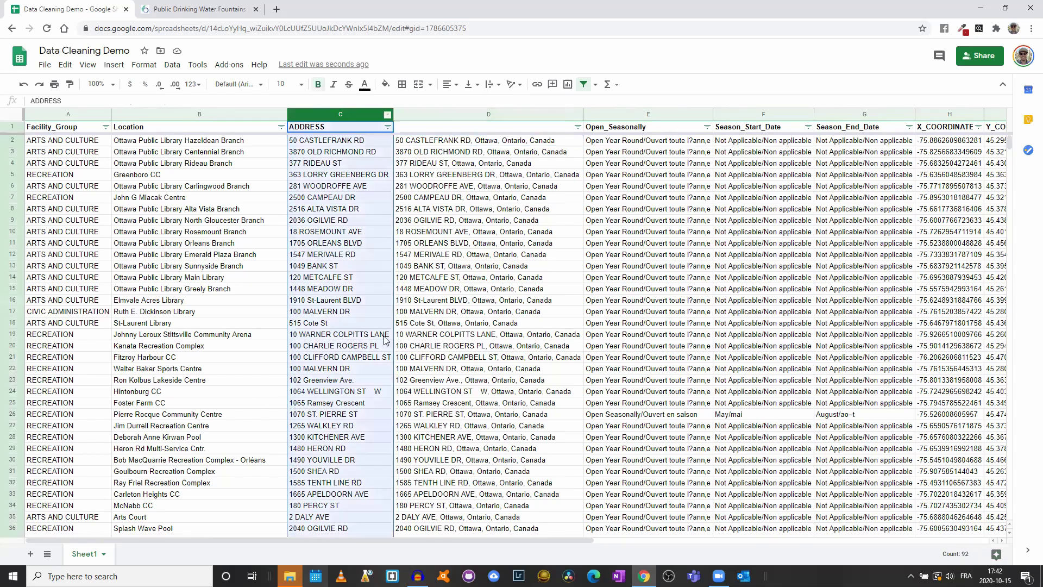
left_click(453, 113)
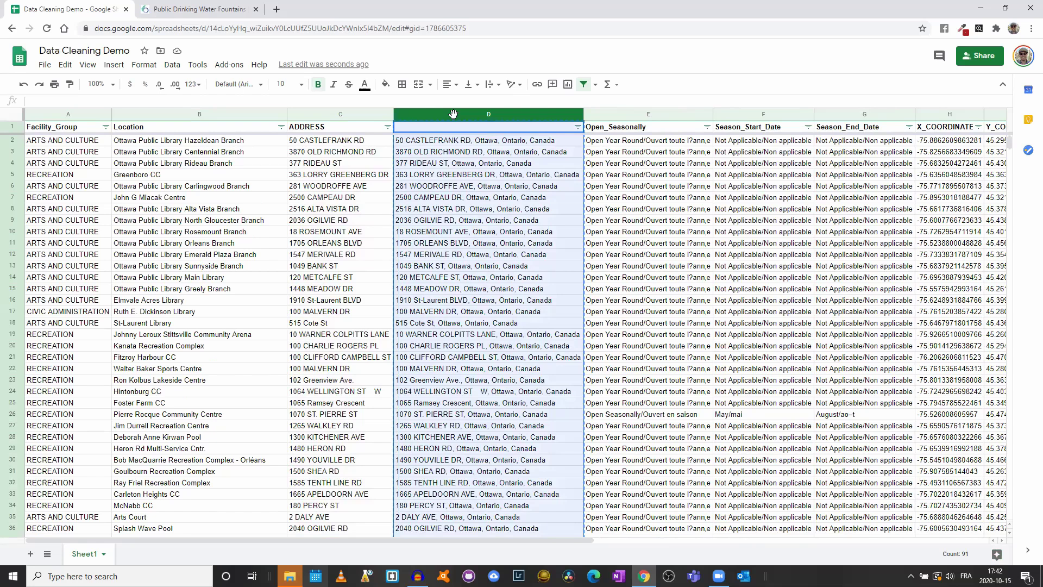
left_click(363, 116)
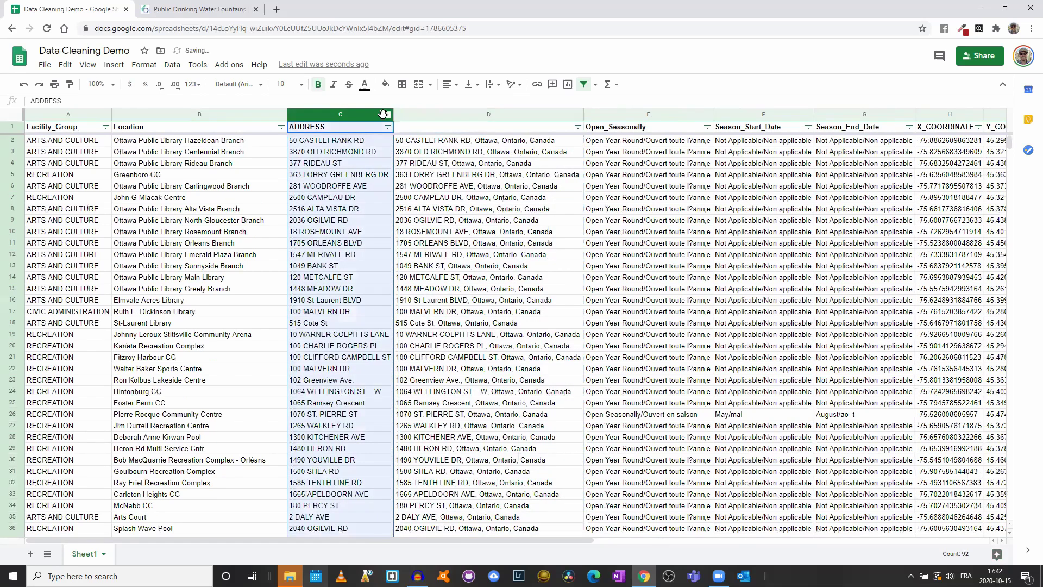
- Move the ADDRESS header from C1 to D1 and delete the original short-address column C
left_click(352, 125)
left_click_drag(353, 126, 420, 129)
left_click(364, 115)
right_click(386, 116)
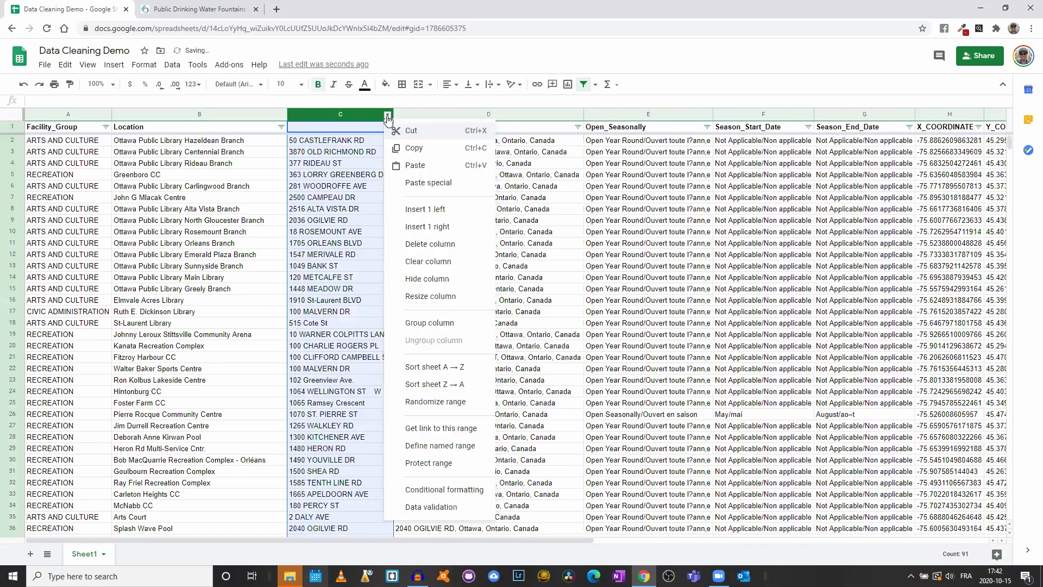
left_click(444, 245)
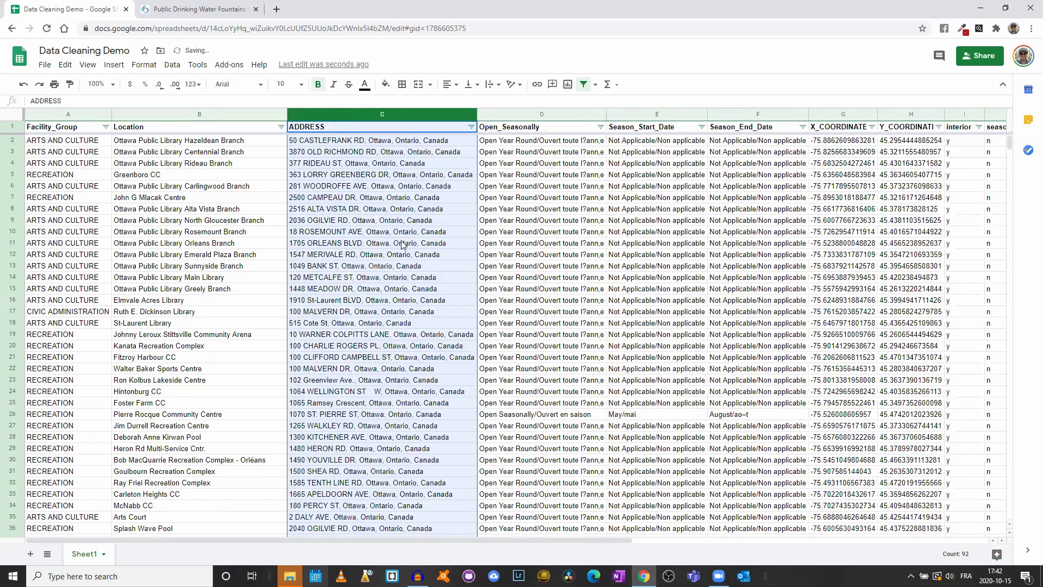
- Examine the full addresses in the ADDRESS column down to the last row for spacing errors
left_click(395, 159)
scroll(395, 190, "down", 4)
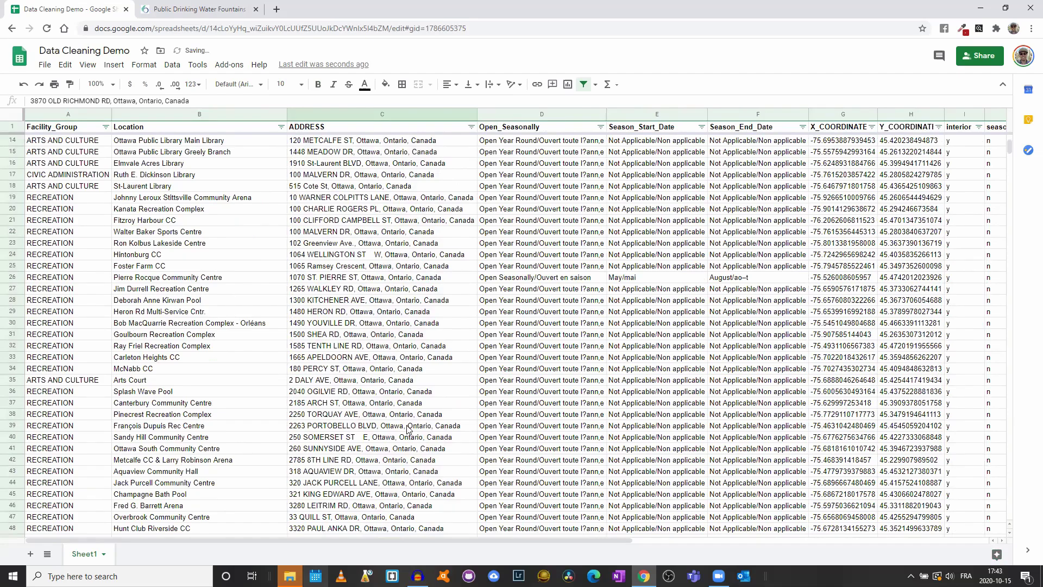
scroll(406, 426, "down", 5)
scroll(405, 405, "down", 9)
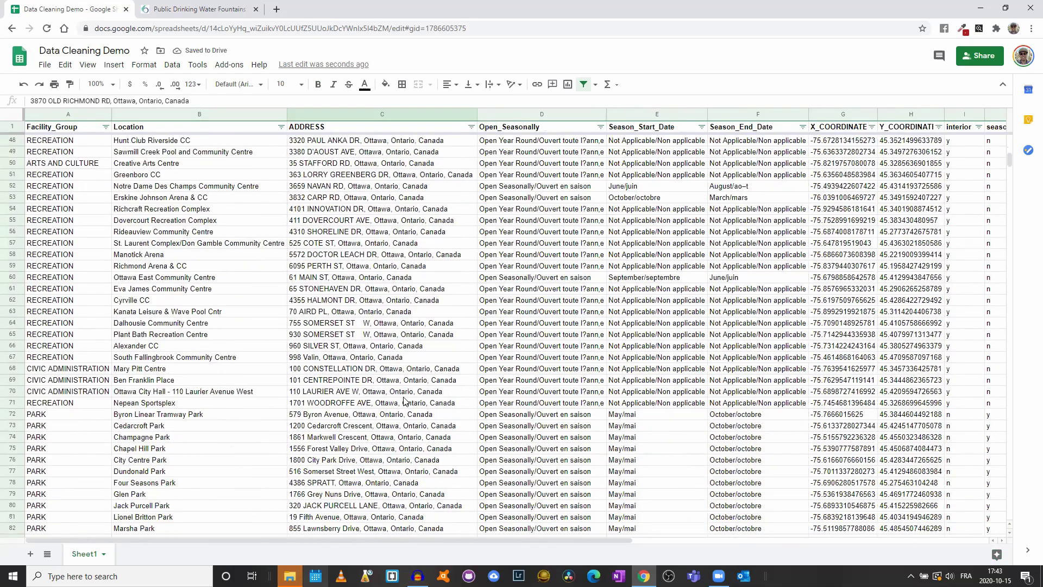
scroll(404, 401, "down", 3)
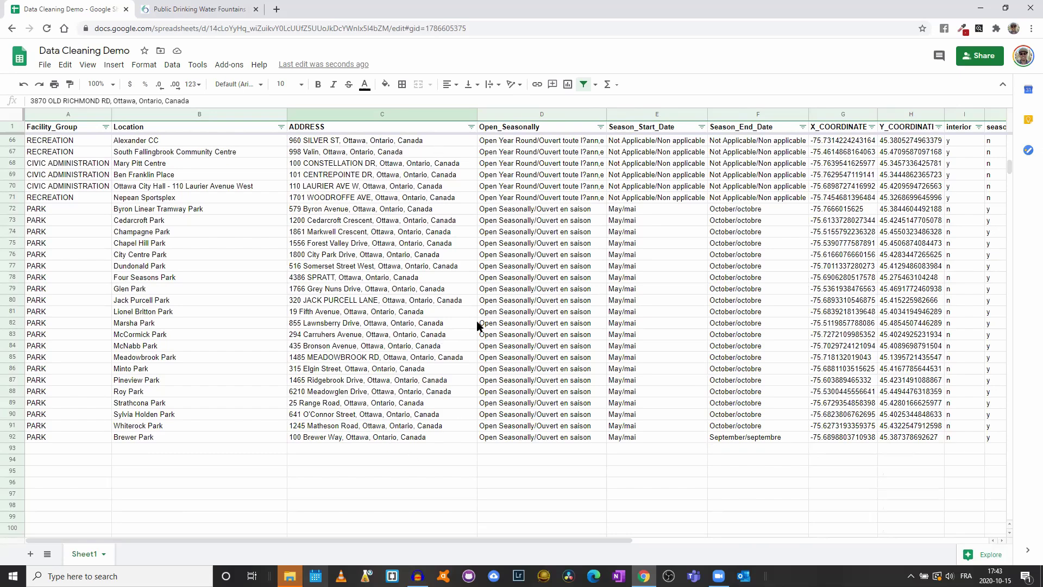
scroll(397, 276, "up", 12)
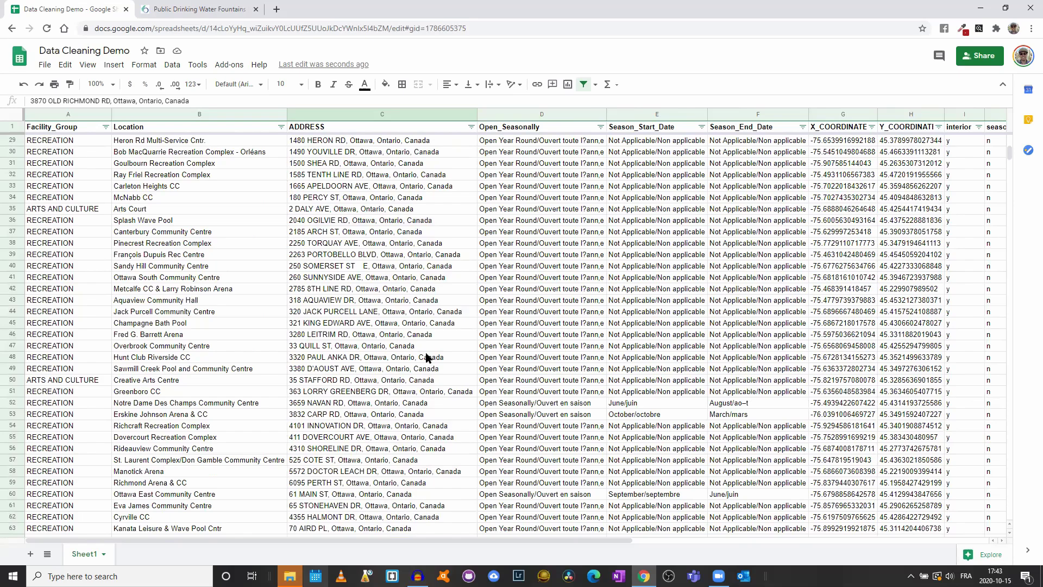
scroll(426, 356, "down", 3)
scroll(399, 415, "down", 3)
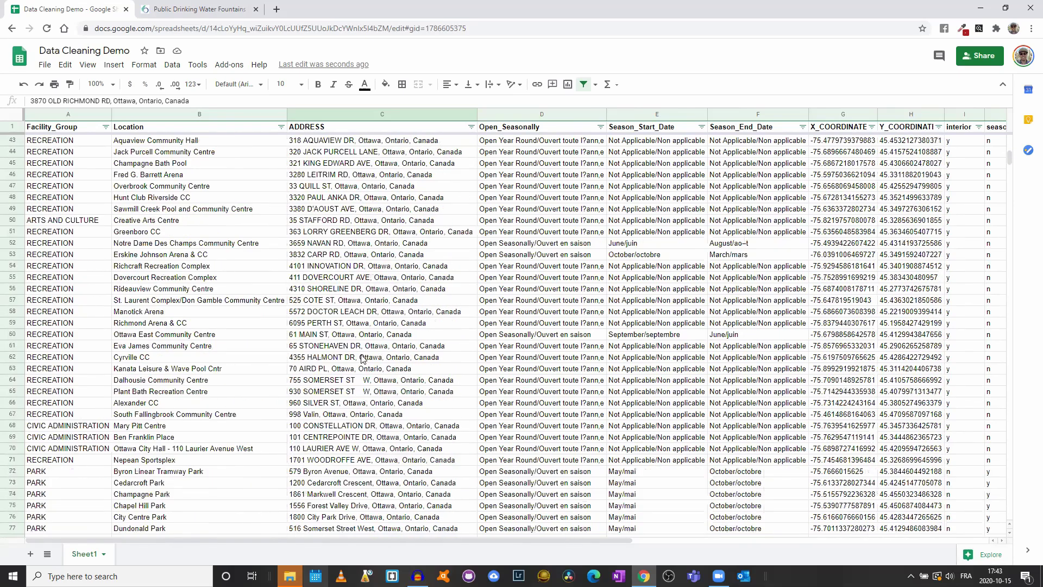
- Remove the extra spaces between ST and W in the Dalhousie Community Centre address in row 64
double_click(361, 379)
key("shift+Left")
key("shift+Left")
key("shift+Left")
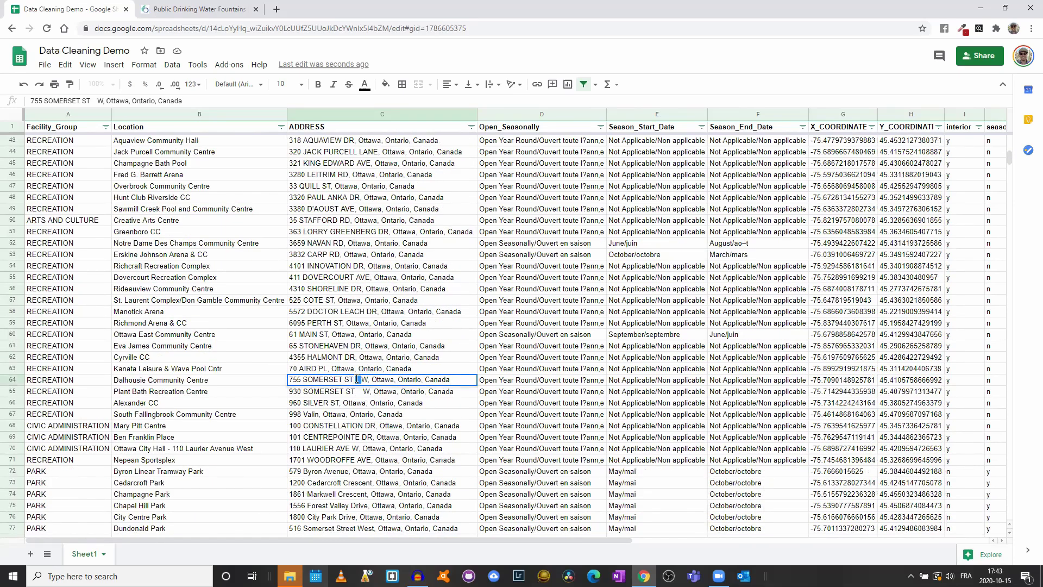
key("BackSpace")
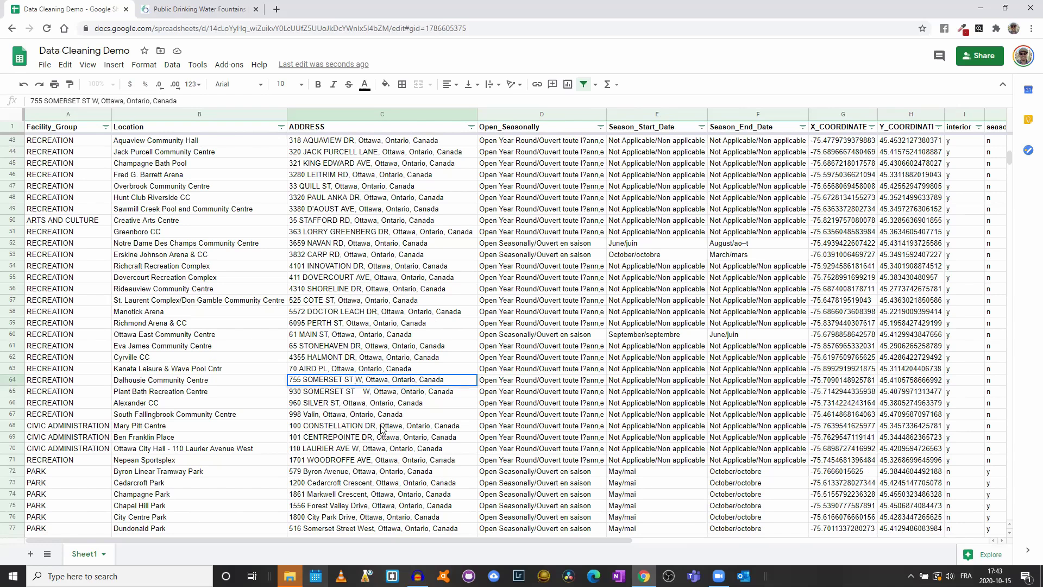
- Remove the extra spaces between ST and W in the Plant Bath Recreation Centre address in row 65
double_click(363, 390)
key("shift+Left")
key("shift+Left")
key("shift+Left")
key("BackSpace")
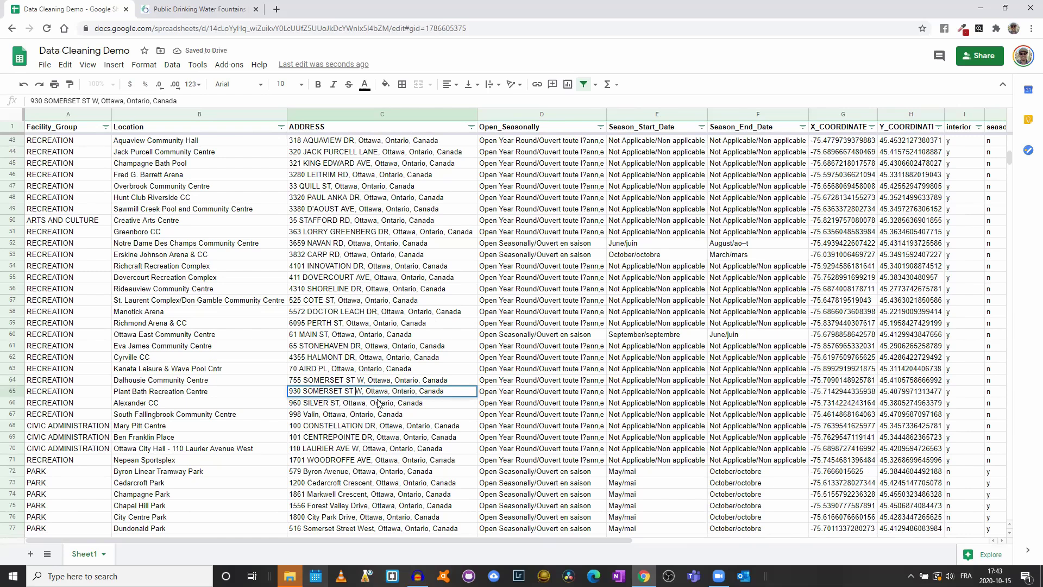
left_click(380, 427)
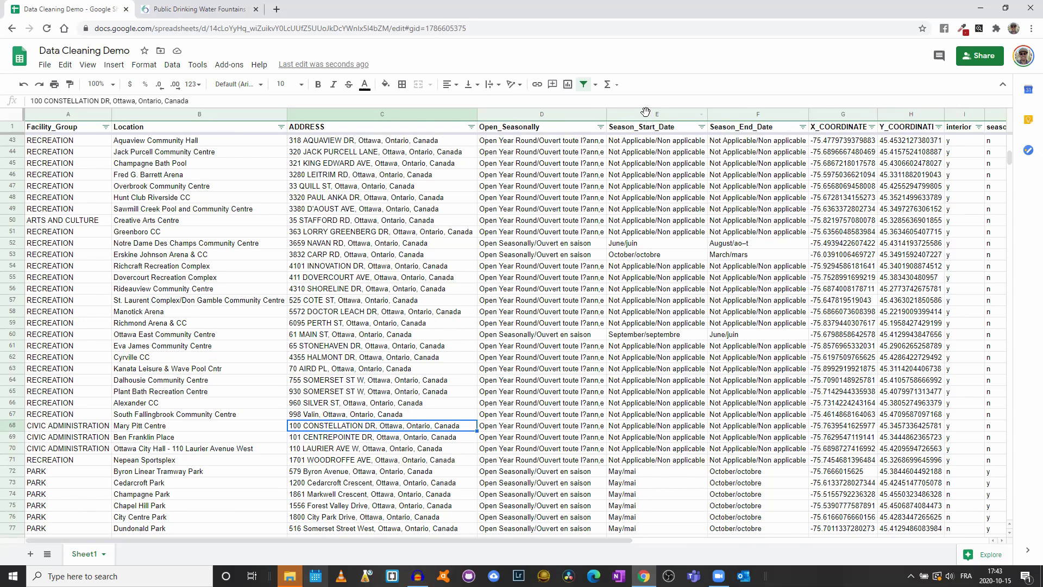
- Delete the Season_Start_Date and Season_End_Date columns
left_click_drag(644, 112, 773, 110)
scroll(775, 139, "up", 1)
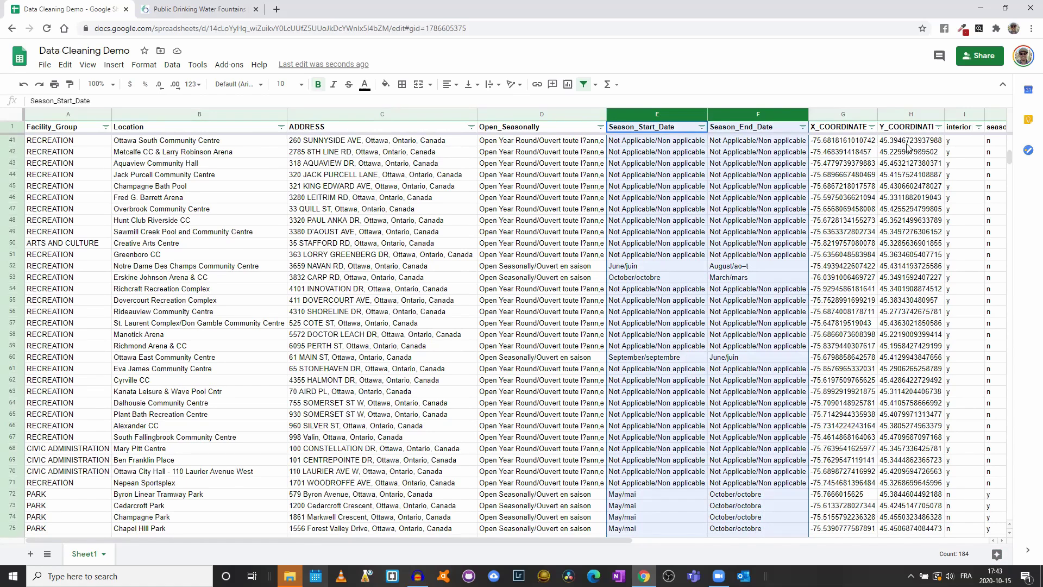
left_click(701, 115)
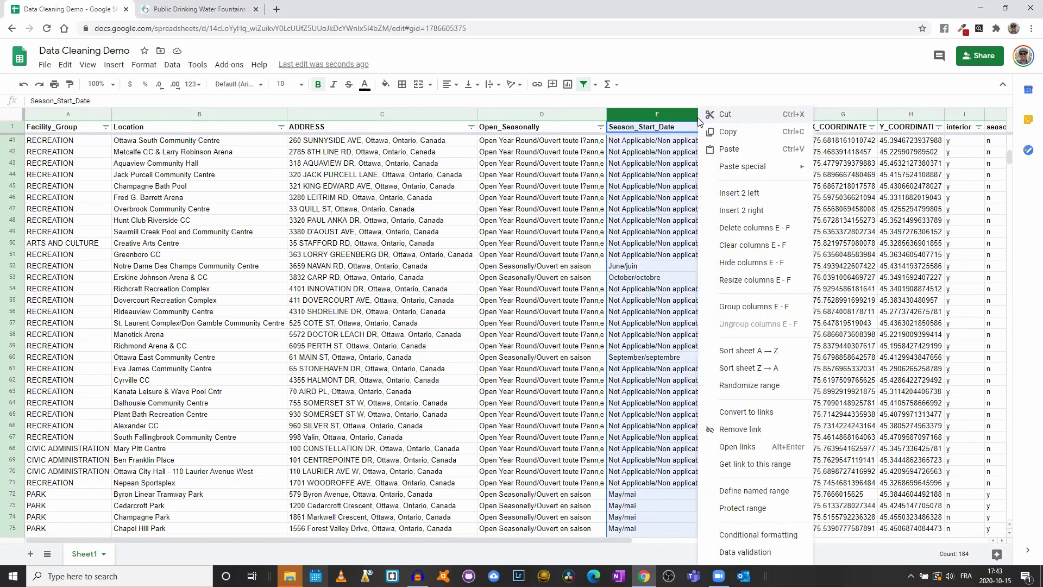
left_click(763, 231)
left_click(598, 174)
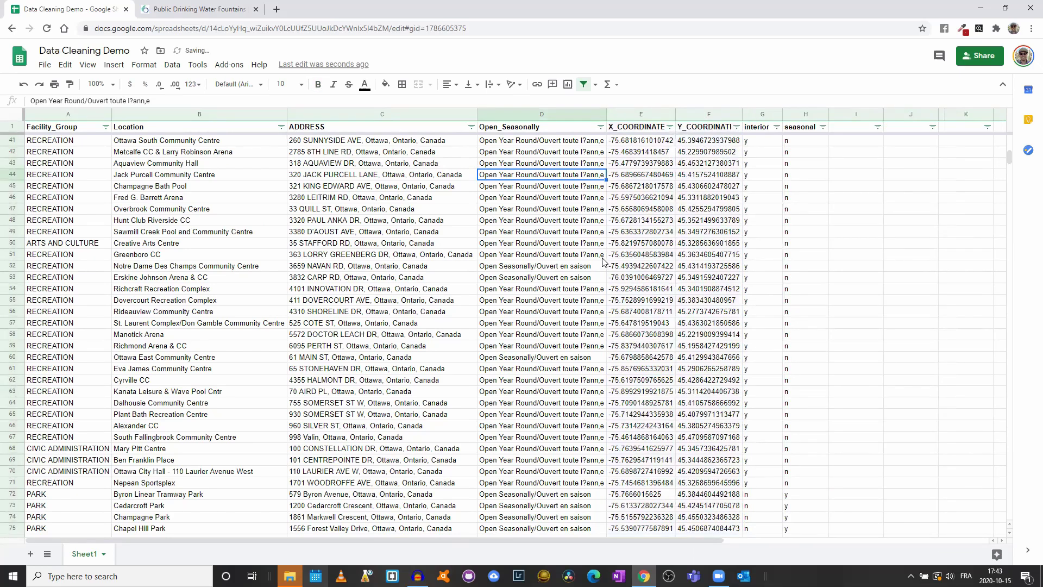
- Examine the Open_Seasonally values across the rows for their bilingual wording, slash separator and garbled characters
scroll(597, 265, "up", 9)
scroll(598, 265, "up", 4)
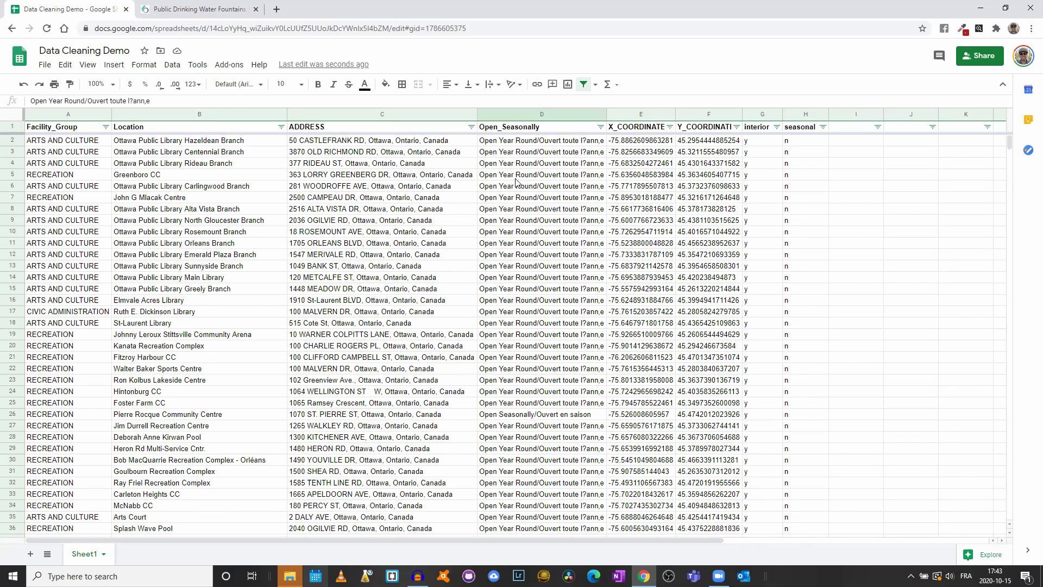
left_click(557, 144)
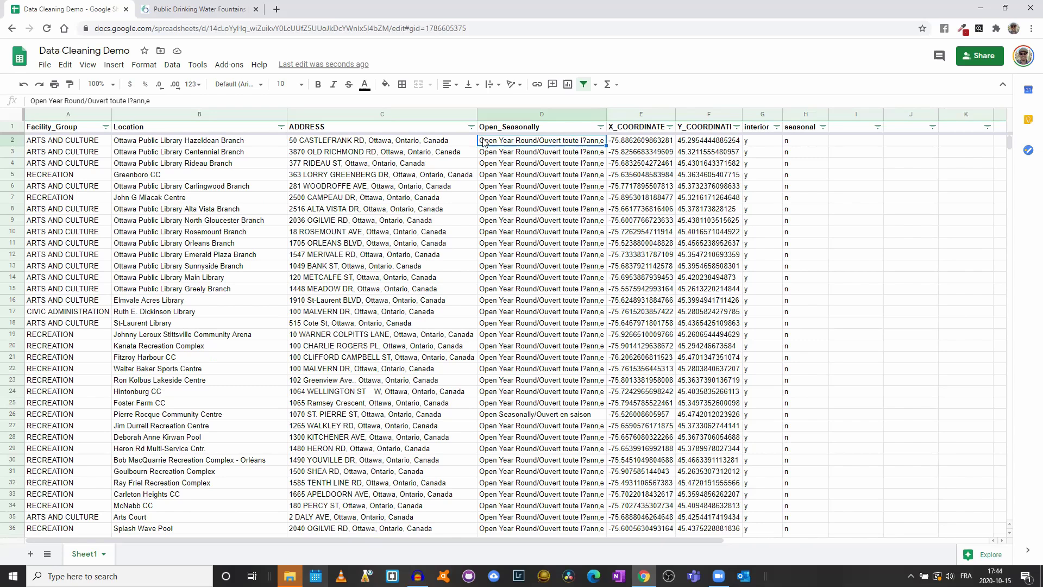
double_click(538, 140)
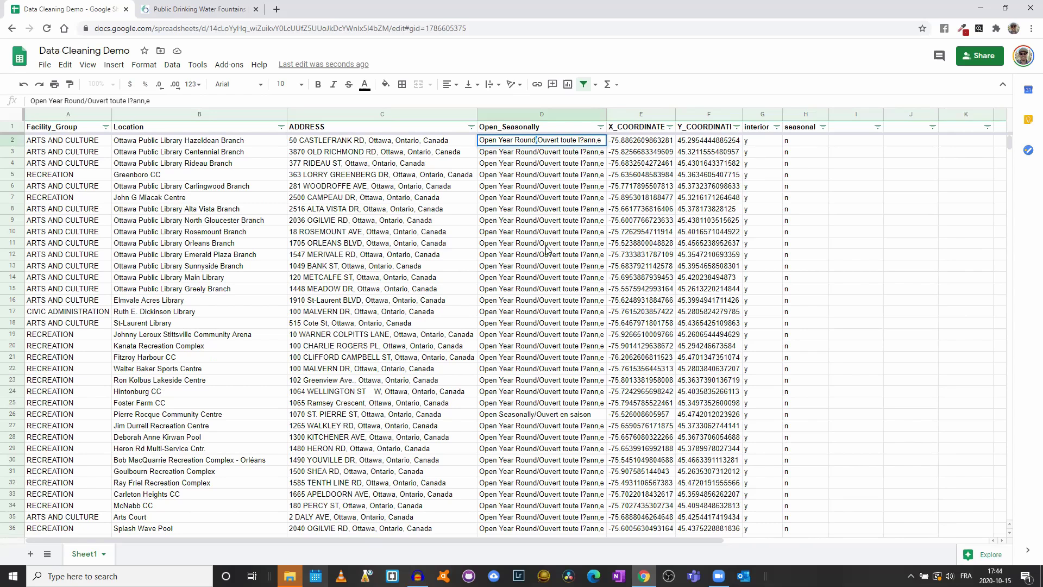
left_click(519, 209)
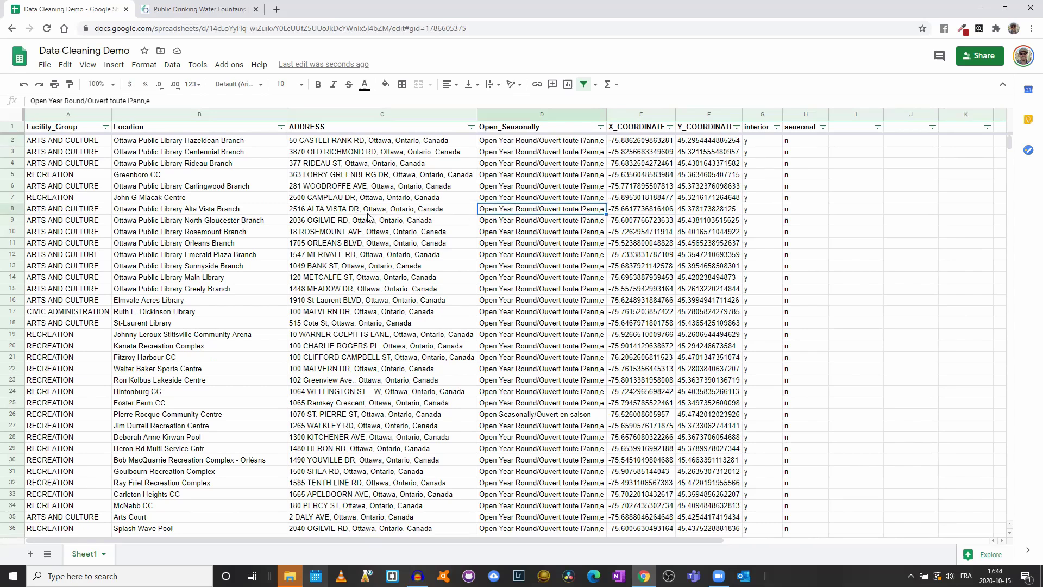
left_click(313, 143)
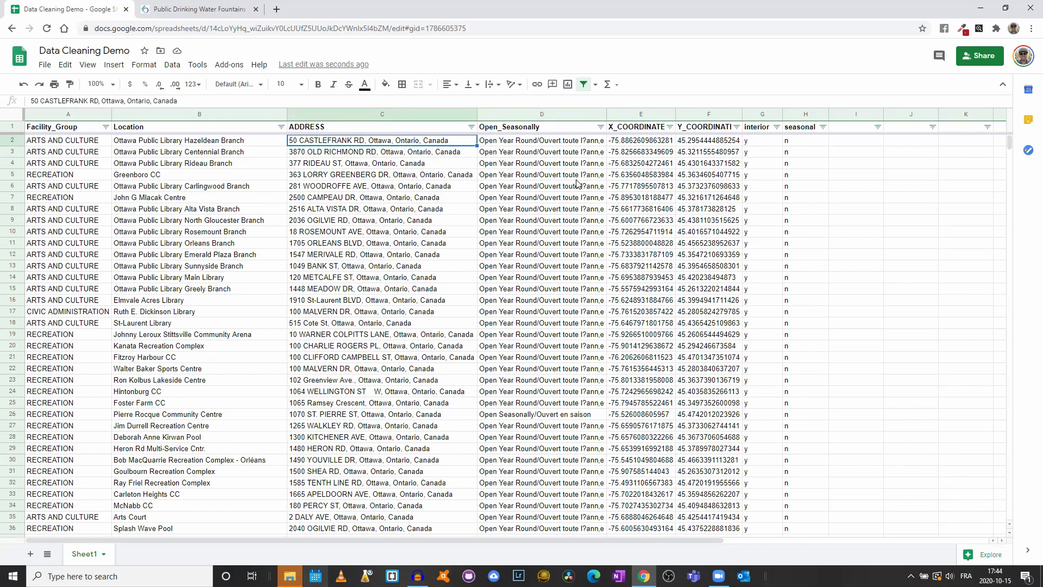
left_click(538, 144)
scroll(542, 217, "down", 9)
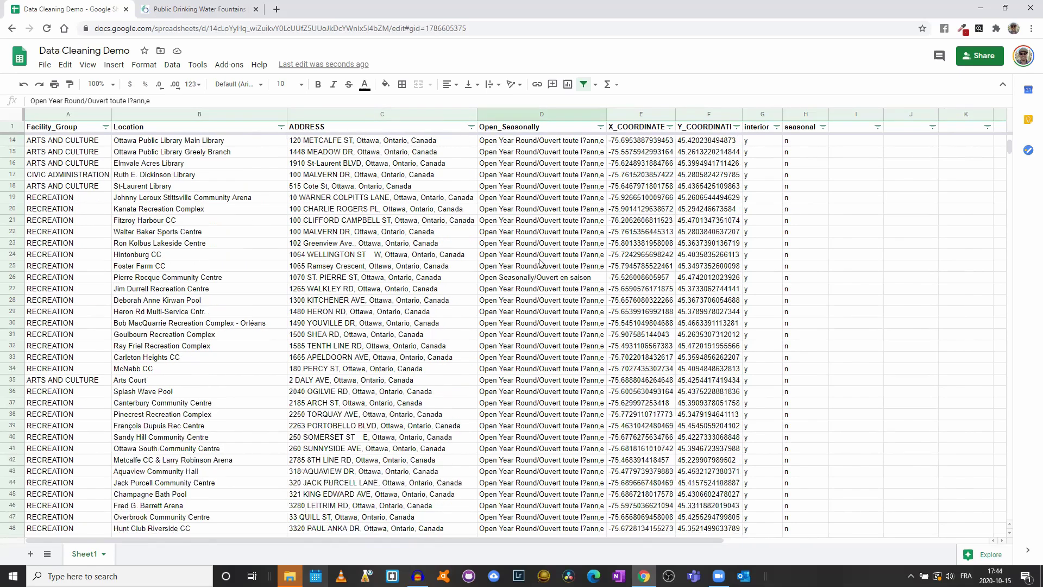
scroll(565, 413, "down", 8)
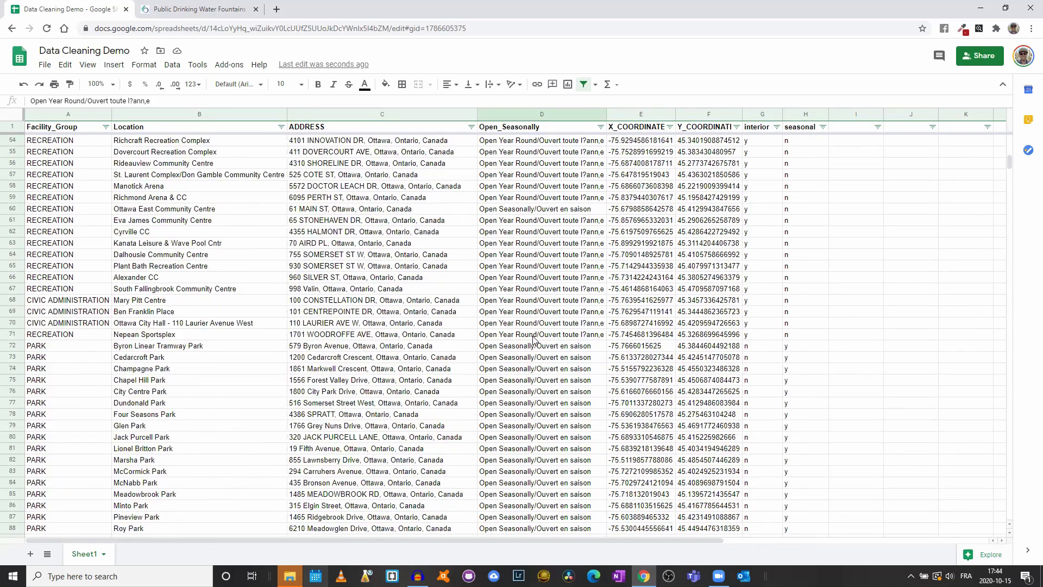
scroll(540, 391, "up", 10)
scroll(538, 373, "up", 7)
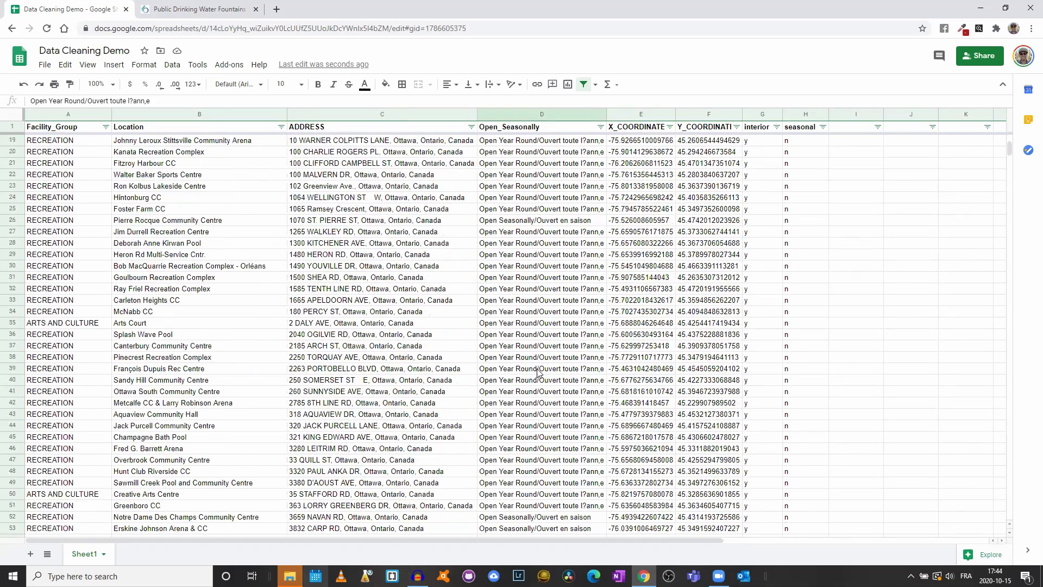
- Insert two empty columns directly after the Open_Seasonally column
left_click(578, 130)
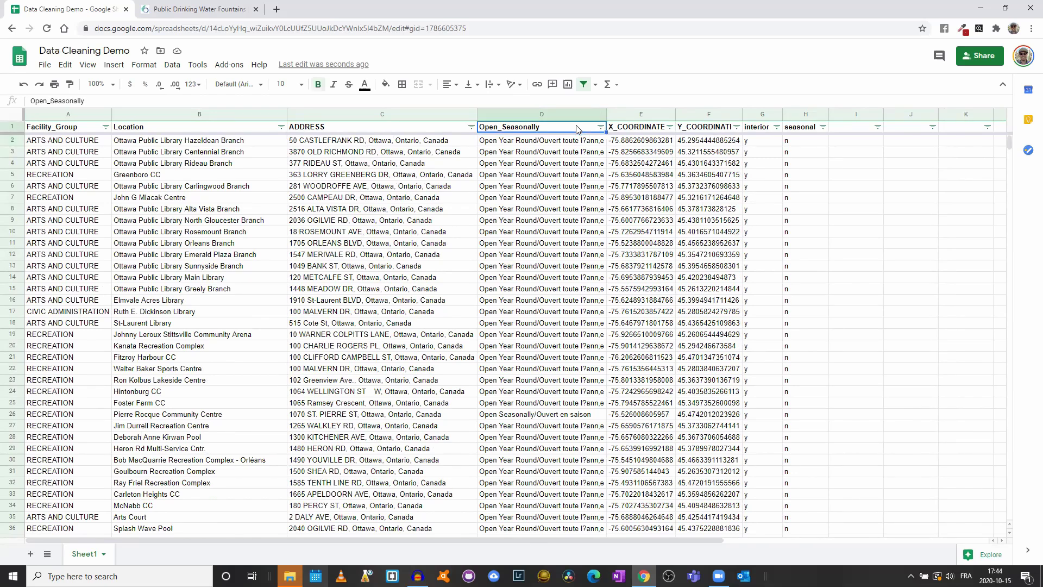
right_click(578, 130)
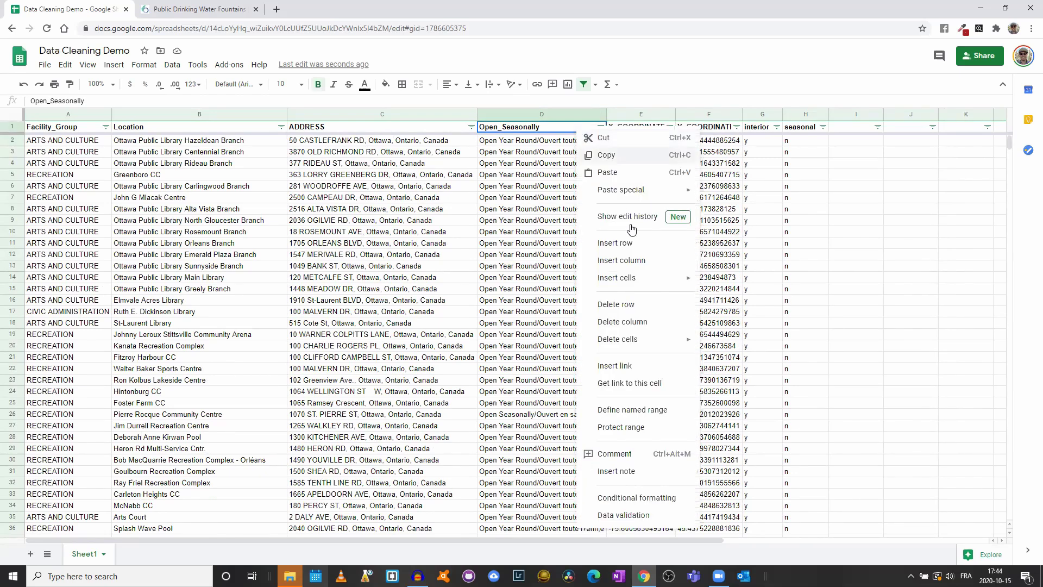
left_click(643, 263)
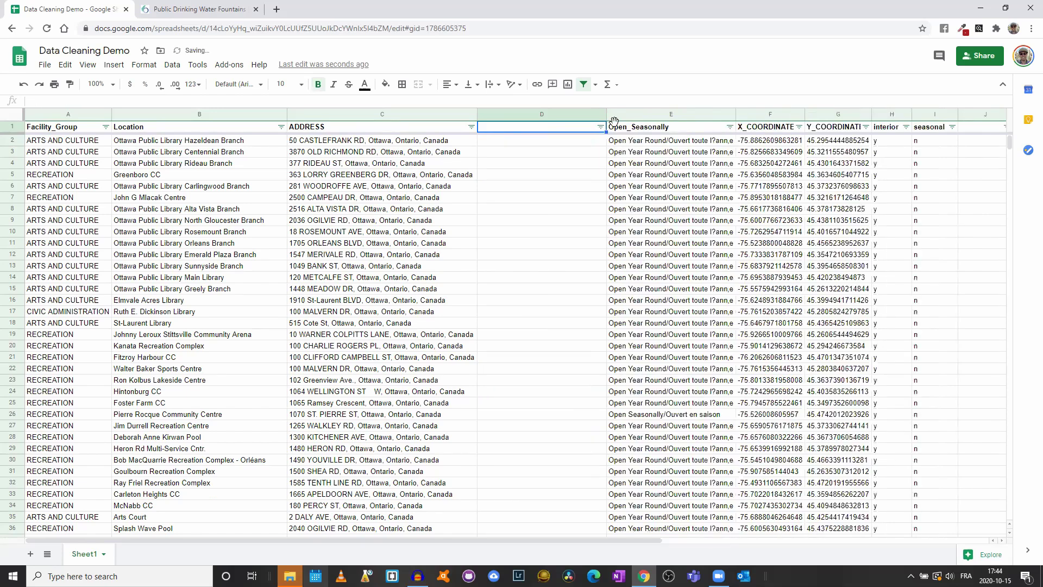
left_click_drag(545, 115, 636, 162)
right_click(664, 115)
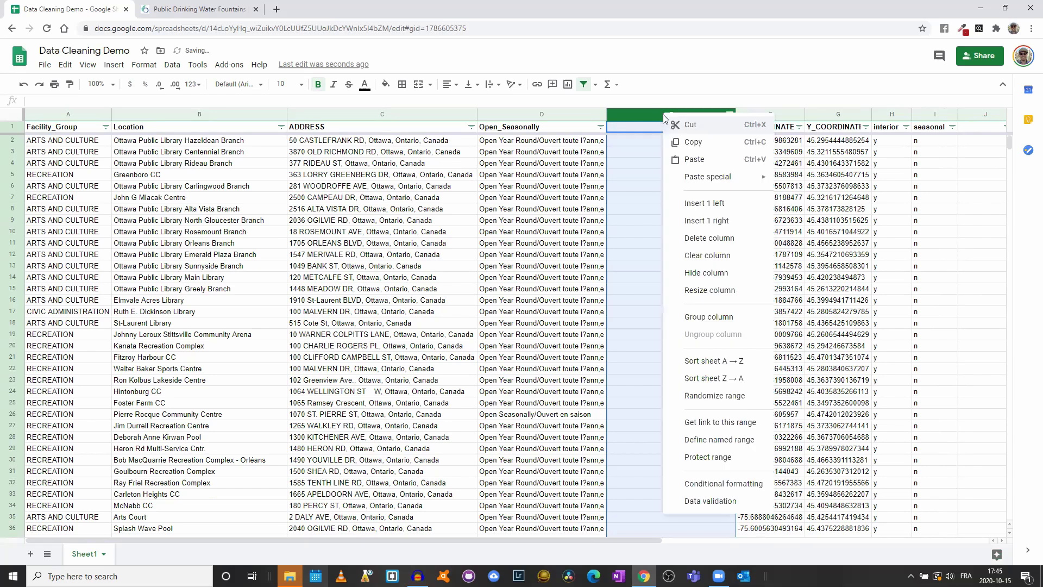
left_click(748, 220)
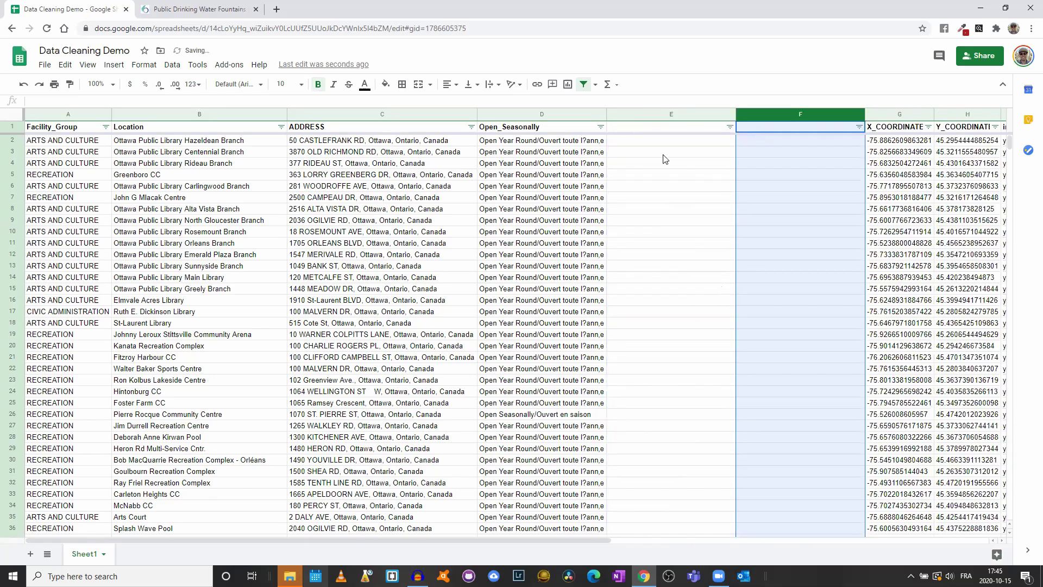
- Enter the formula =SPLIT(D2; "/") in cell E2 to separate the English and French wording
key("Left")
type("=SPLIT(")
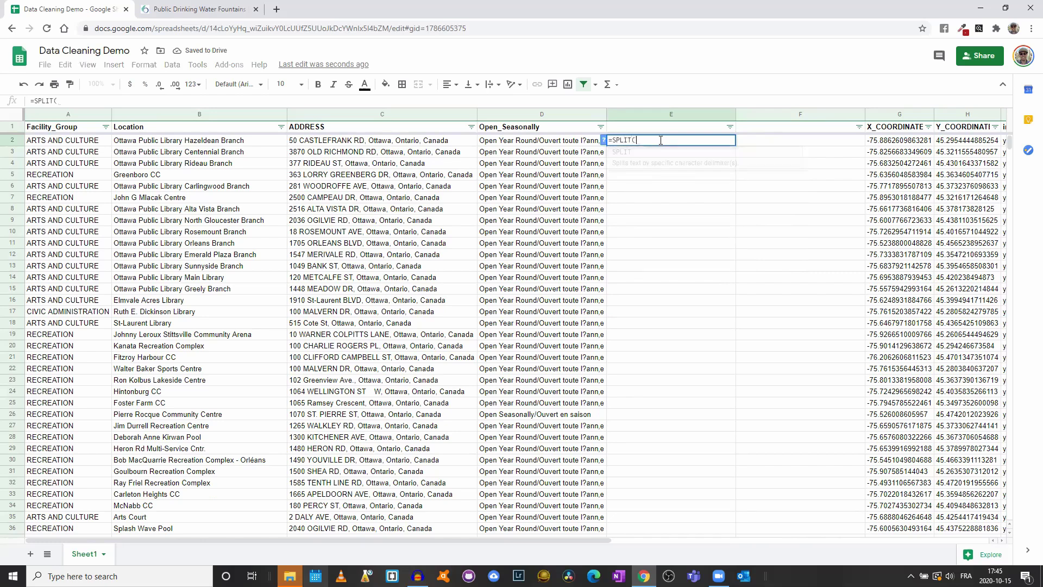
left_click(532, 142)
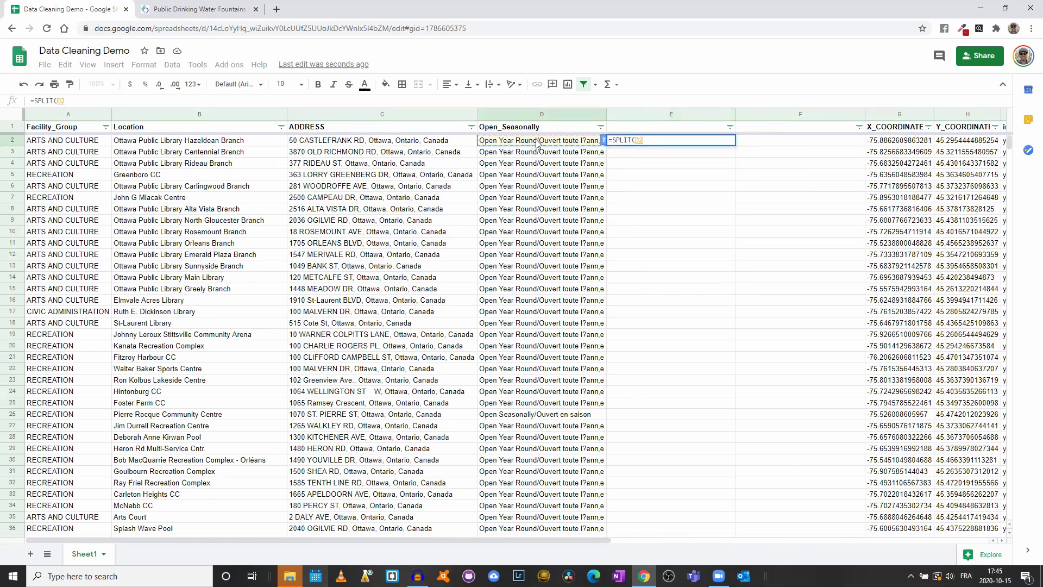
type("; \"/")
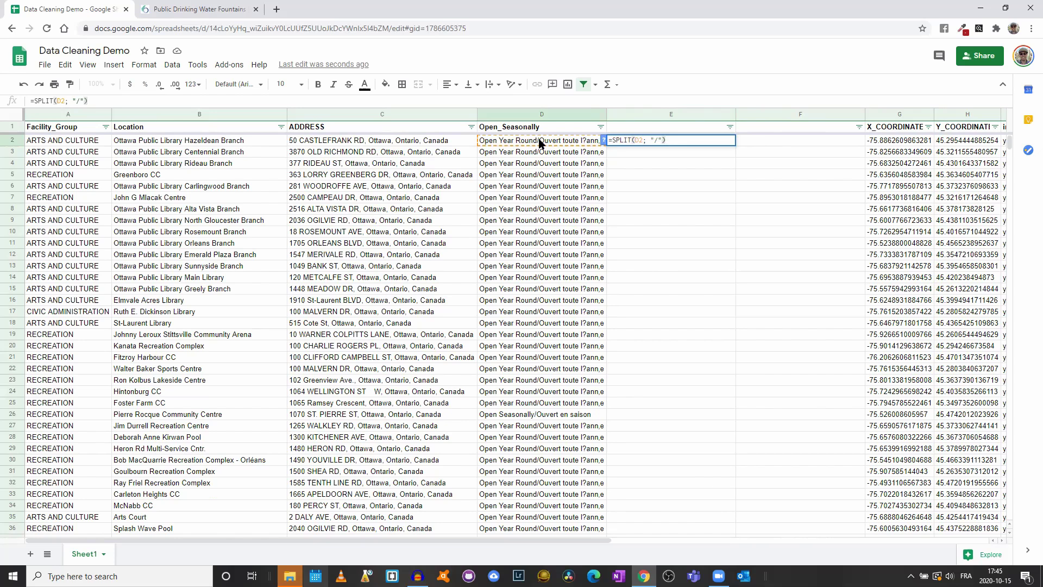
key("Return")
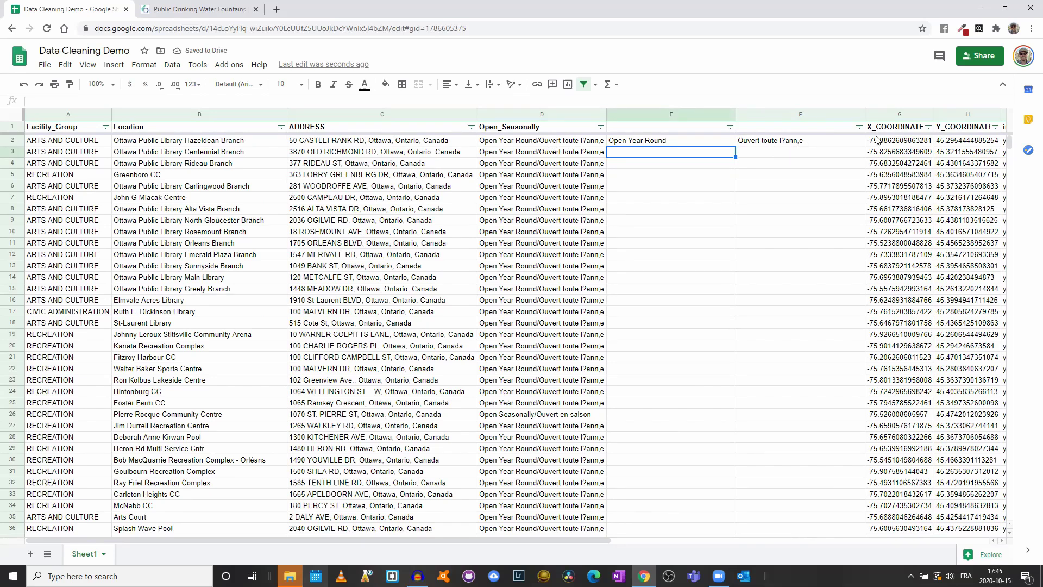
- Fill the SPLIT formula from E2 down column E through row 92
left_click(720, 142)
scroll(693, 407, "down", 15)
left_click_drag(732, 147, 694, 427)
scroll(694, 451, "down", 6)
left_click_drag(747, 450, 748, 451)
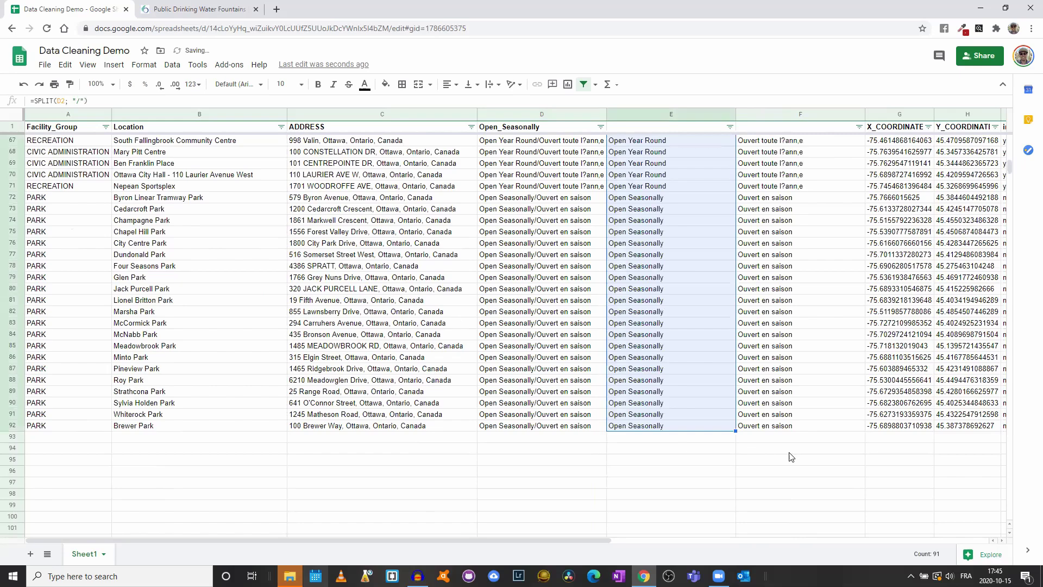
left_click(743, 450)
scroll(759, 449, "up", 7)
scroll(759, 450, "up", 6)
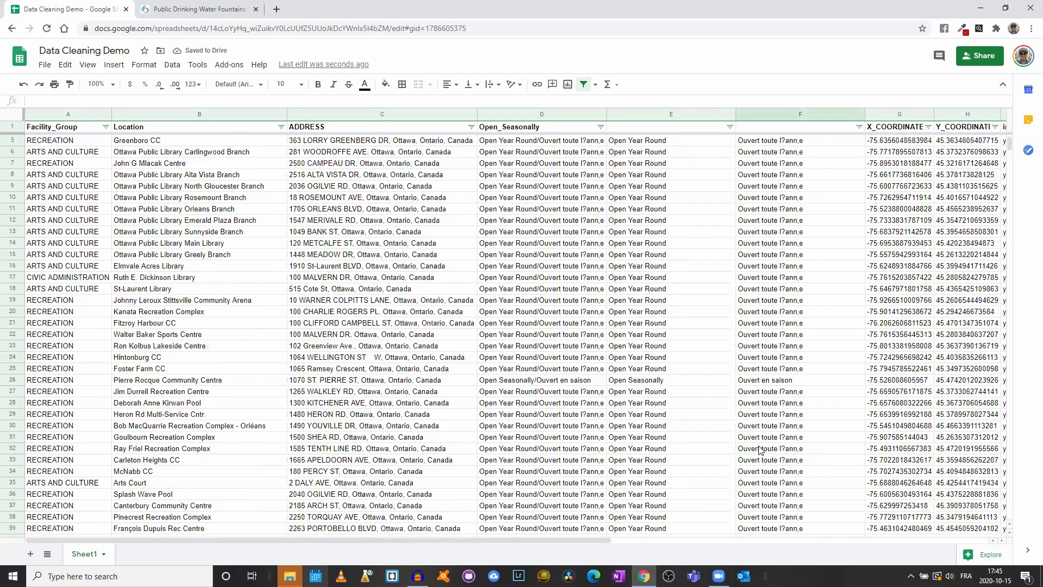
- Enter Open Year Round/Seasonally as the header of column E
left_click(655, 129)
type("Open Year ROund")
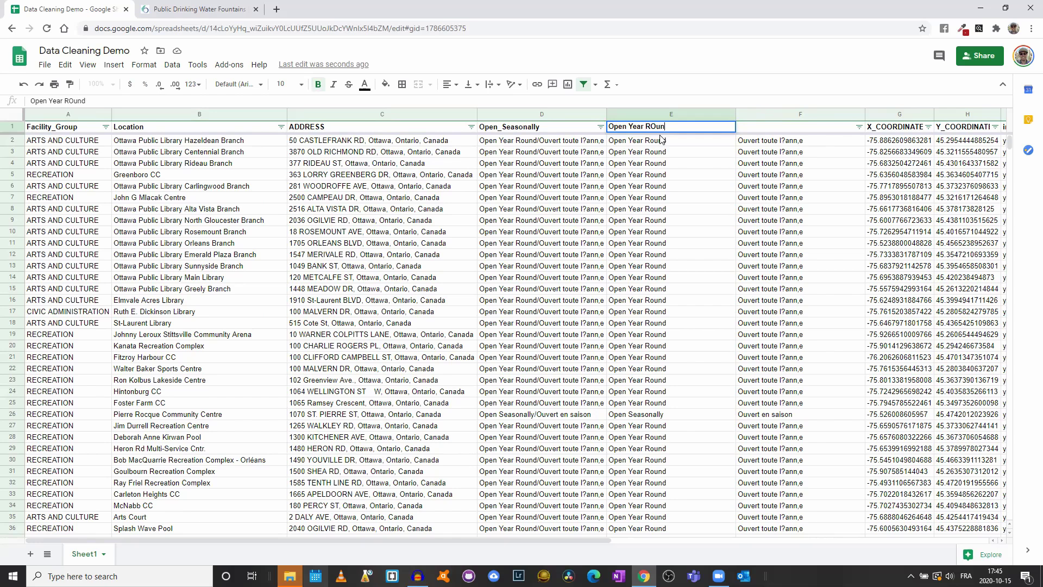
type("ound/Seasonally")
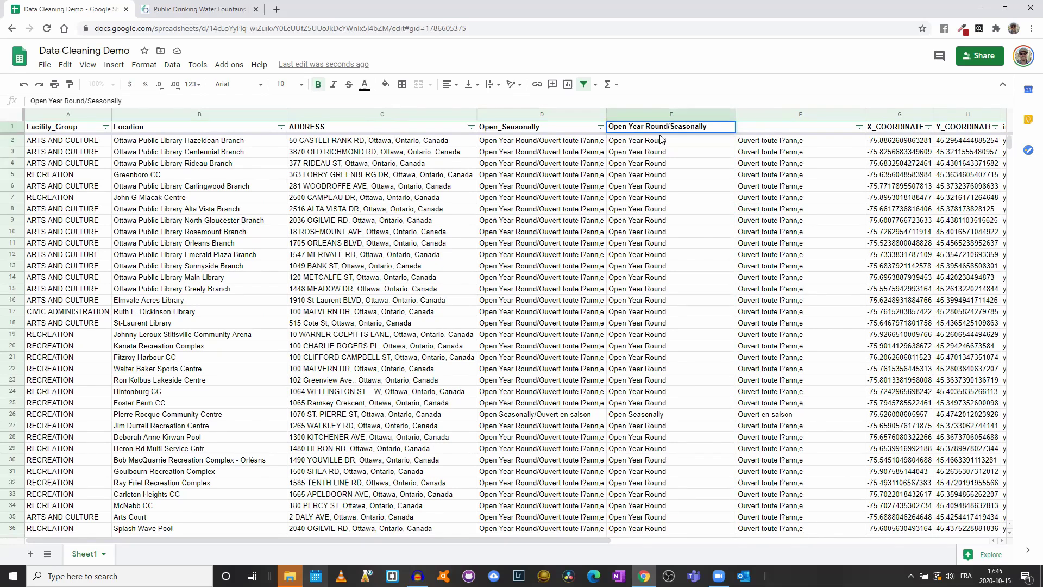
key("Return")
- Convert the split results in columns E and F to static text by copying and pasting them in place as values only
left_click(662, 113)
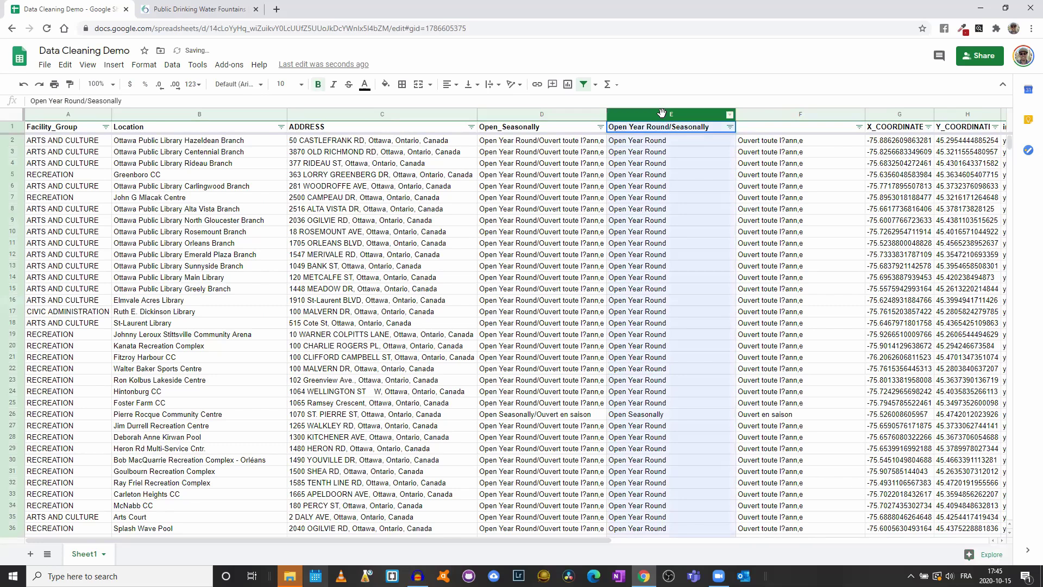
left_click(650, 142)
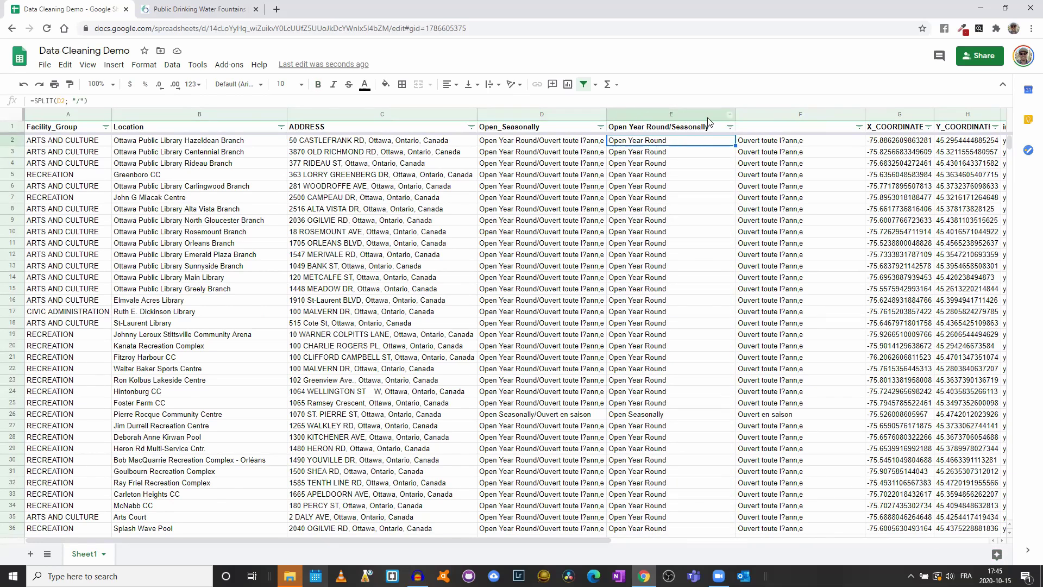
left_click(679, 114)
left_click(782, 115, "shift")
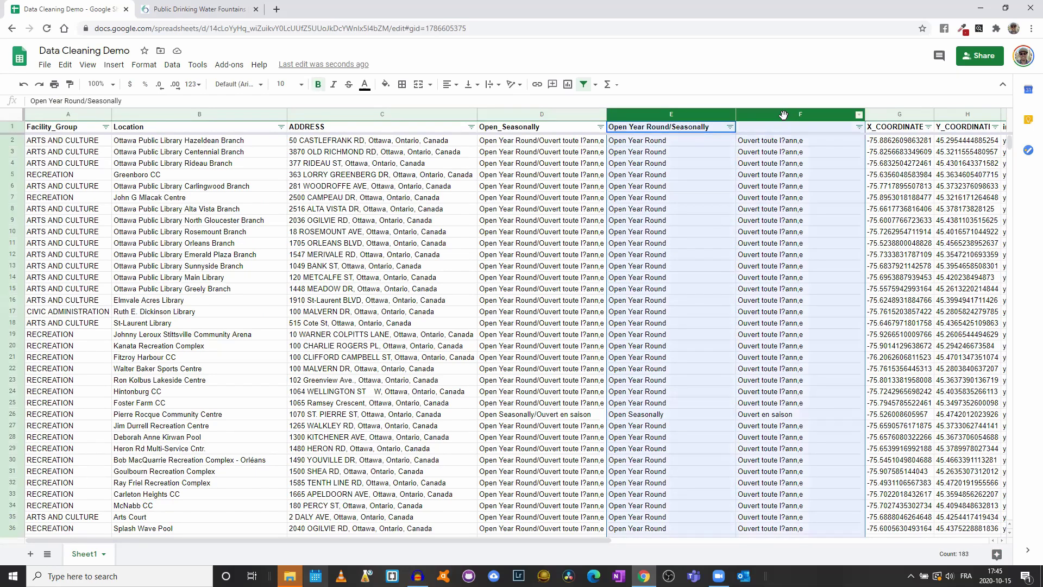
key("ctrl+shift+v")
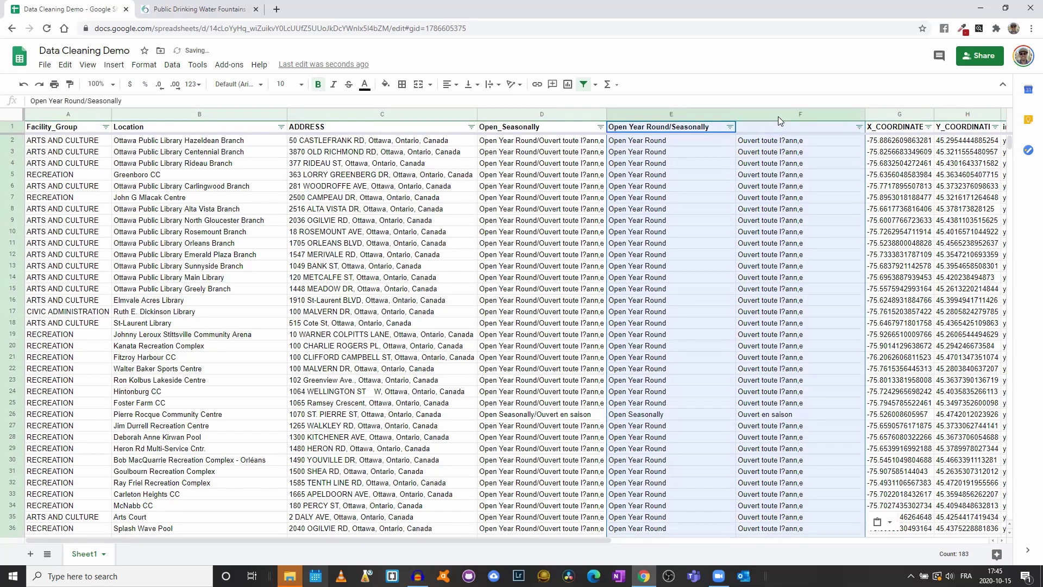
- Delete the original Open_Seasonally column and the unnamed column holding the French wording
left_click(567, 115)
left_click(600, 115)
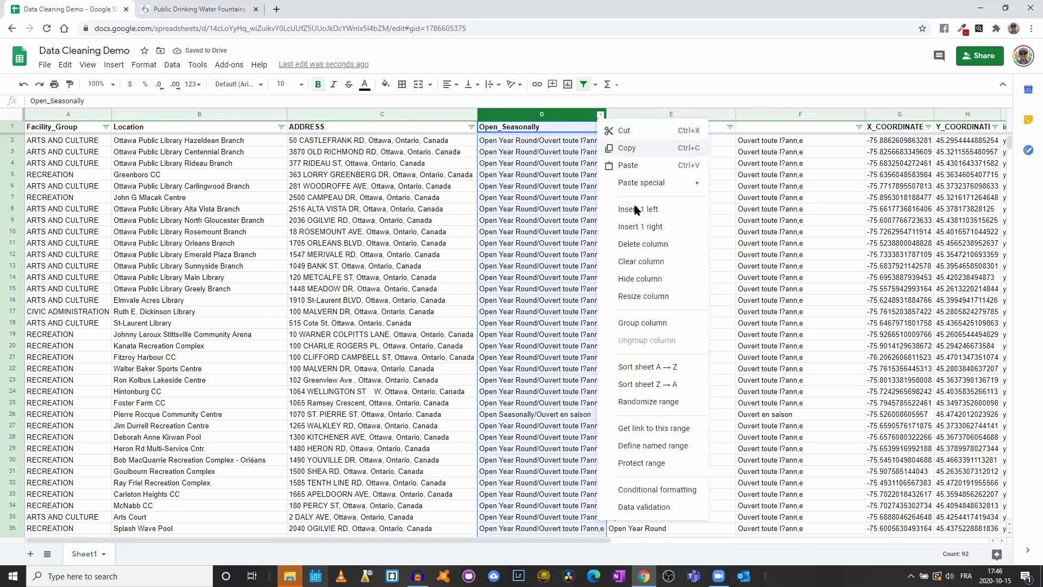
left_click(653, 244)
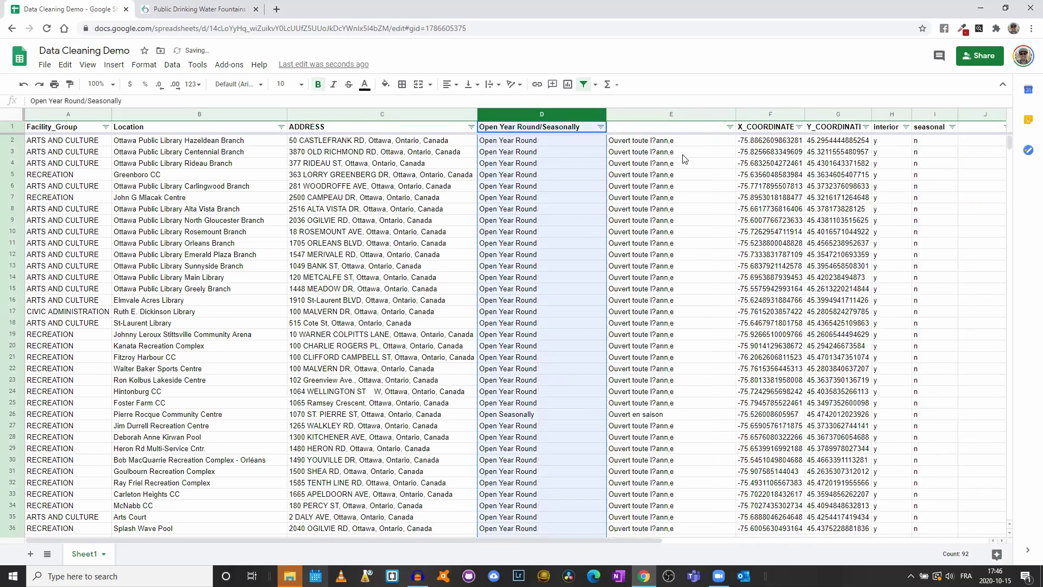
left_click(684, 157)
left_click(704, 115)
left_click(729, 115)
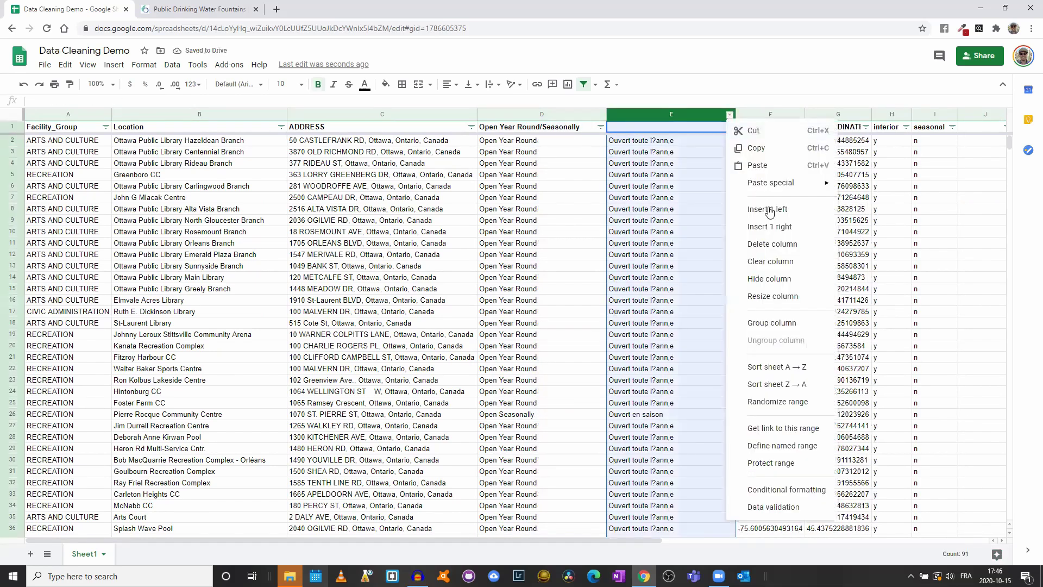
left_click(785, 245)
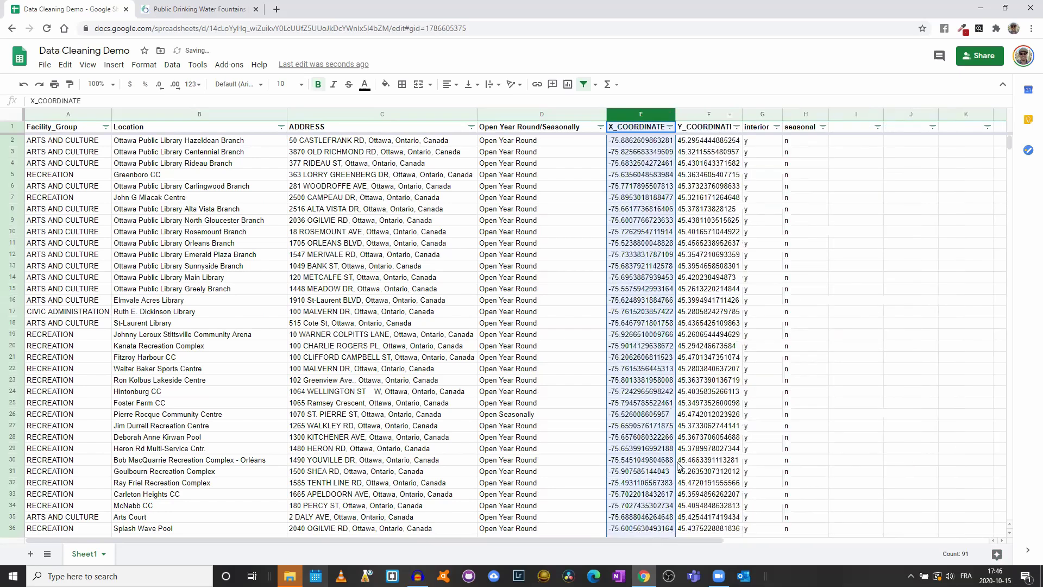
- Examine the Open Year Round/Seasonally, interior and seasonal values down the rows for consistency
left_click(577, 180)
scroll(571, 325, "down", 12)
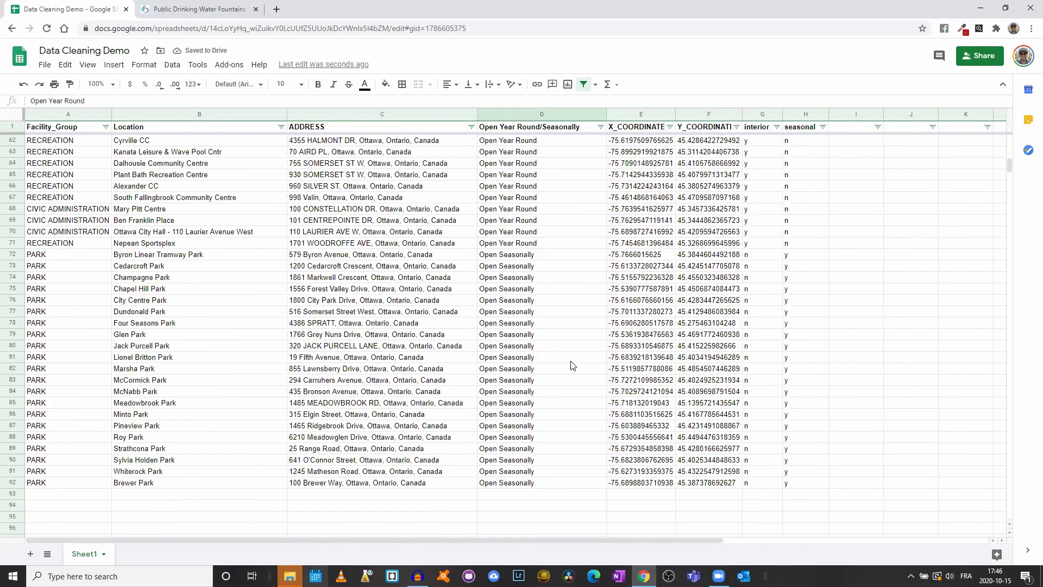
left_click_drag(546, 485, 552, 140)
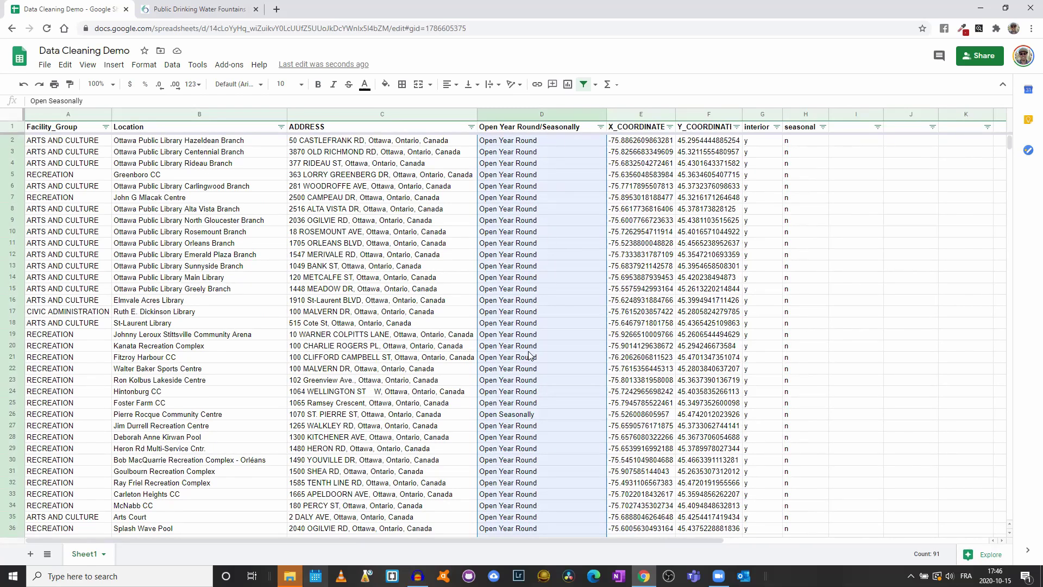
left_click(870, 328)
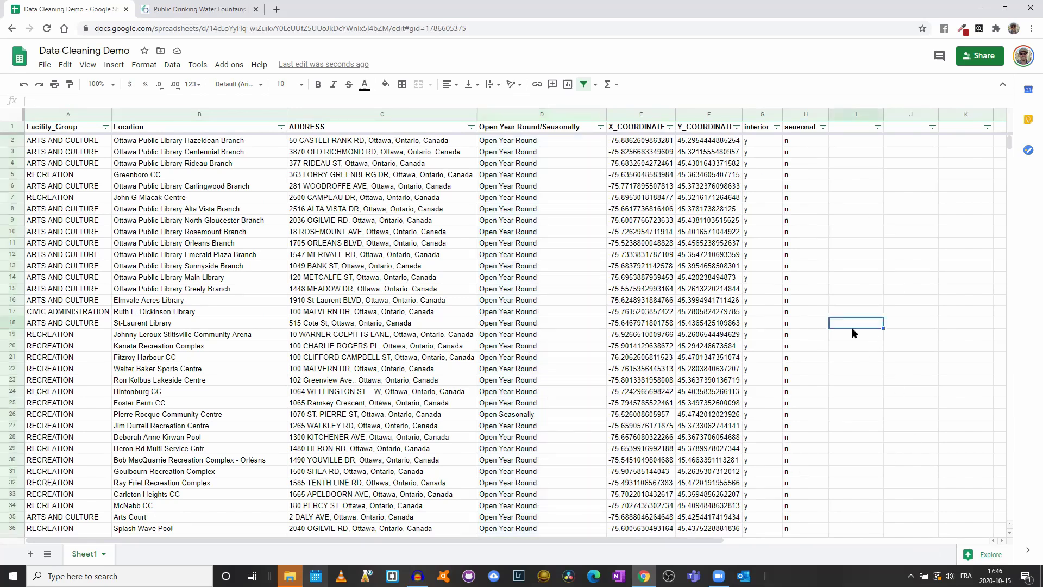
left_click(754, 142)
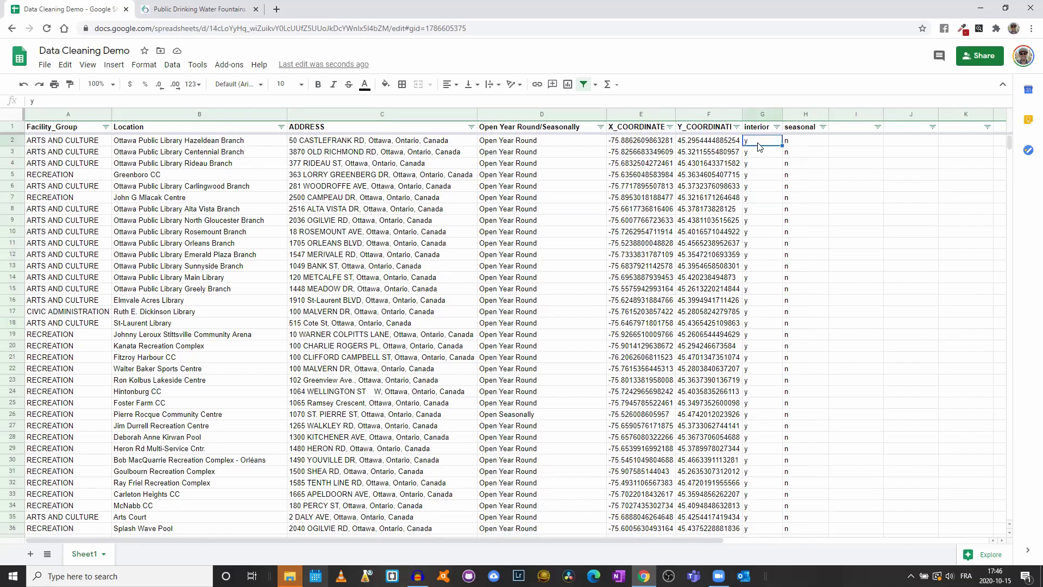
scroll(759, 147, "down", 15)
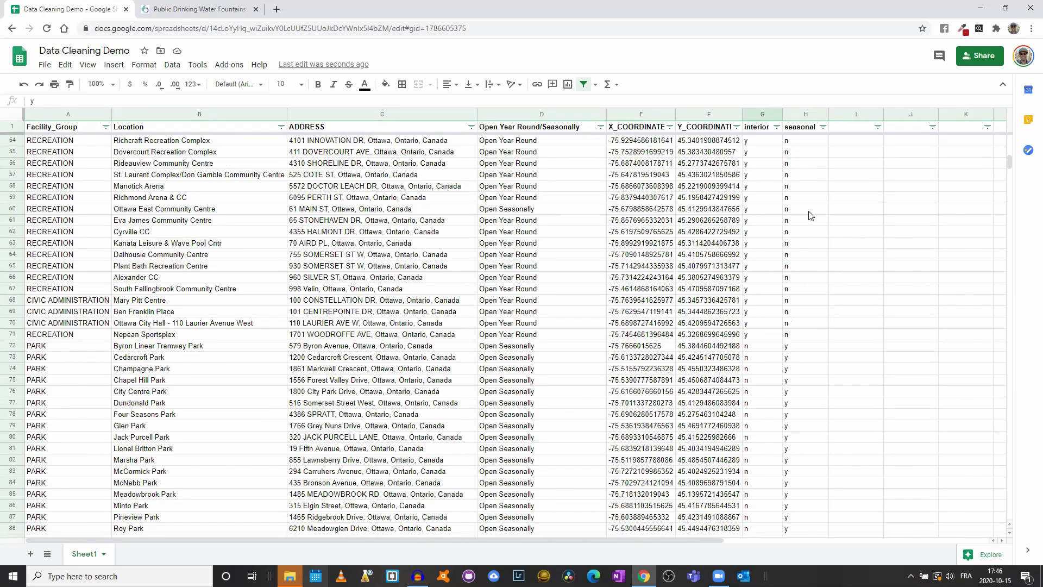
scroll(787, 442, "up", 10)
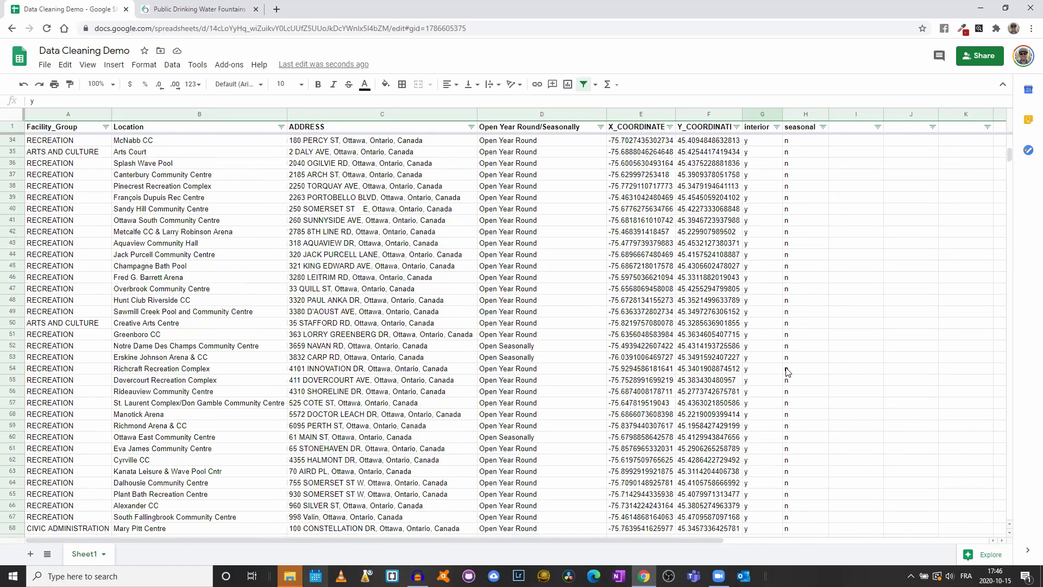
scroll(786, 171, "up", 1)
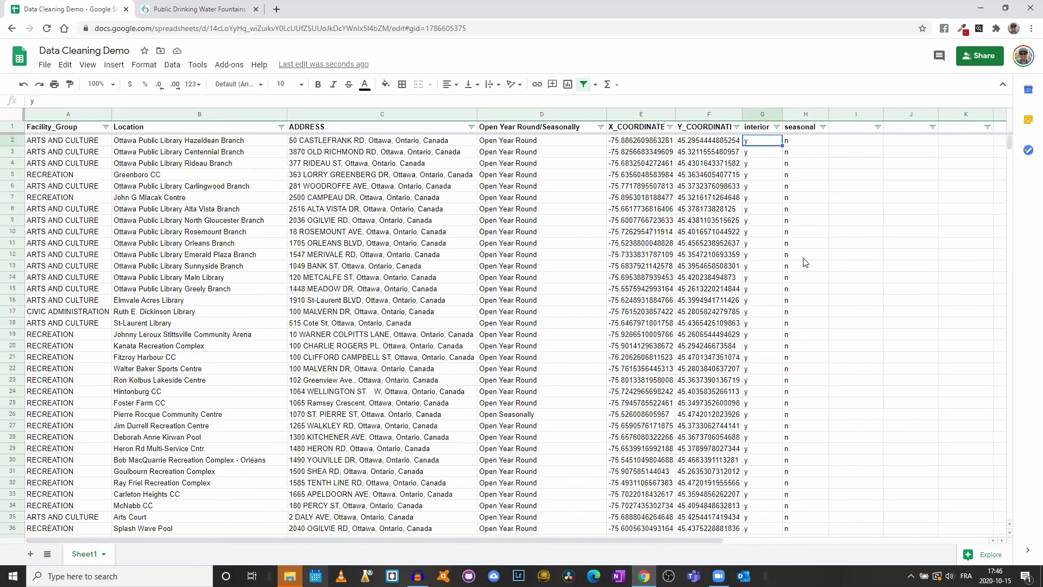
- Try to capitalize the interior values by entering Y in G2 and filling it down through row 78
key("Return")
left_click(778, 143)
left_click_drag(782, 144, 756, 426)
mouse_move(764, 490)
left_mouse_down()
mouse_move(769, 421)
mouse_move(767, 494)
left_mouse_up()
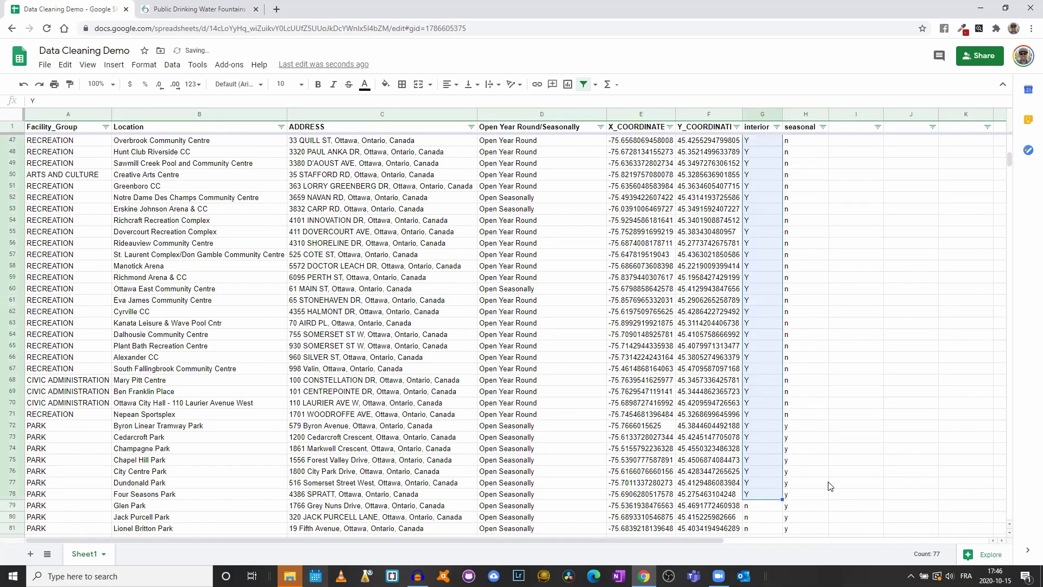
left_click(854, 423)
scroll(850, 353, "up", 15)
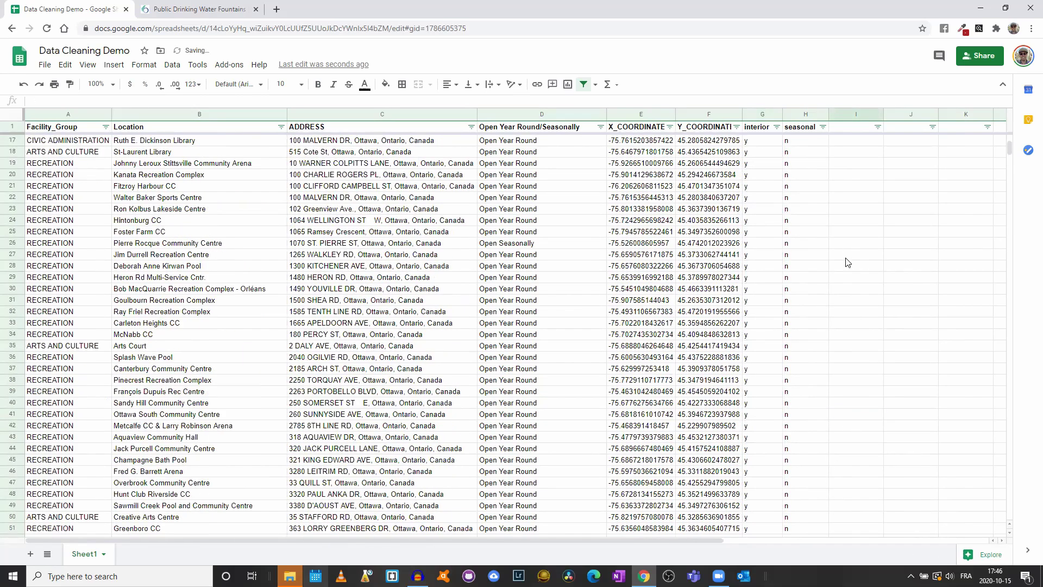
left_click(761, 113)
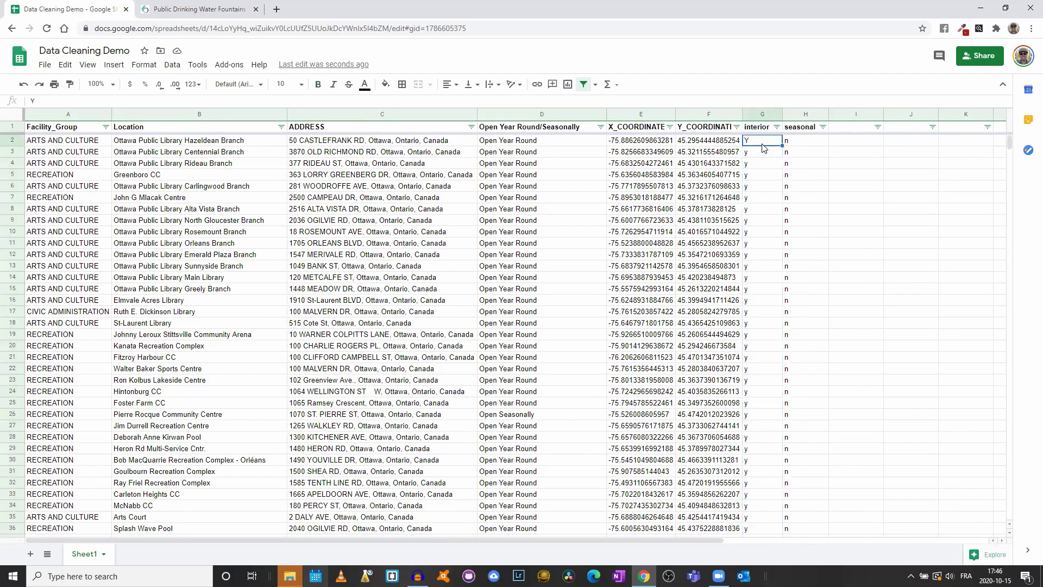
- Replace every y with Y in the interior column (range Sheet1!G:G) using Find and replace
left_click(759, 114)
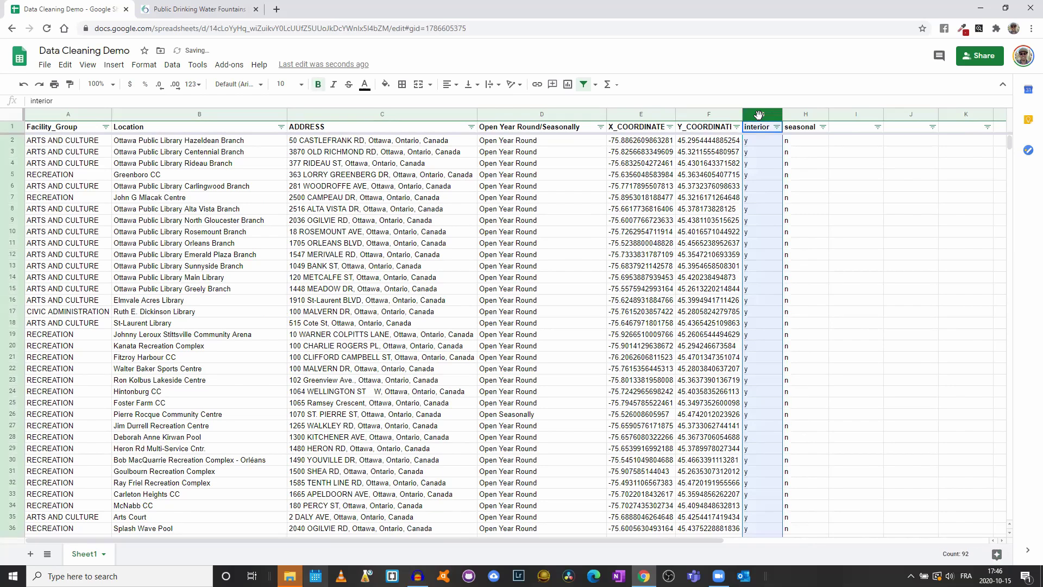
key("ctrl+f")
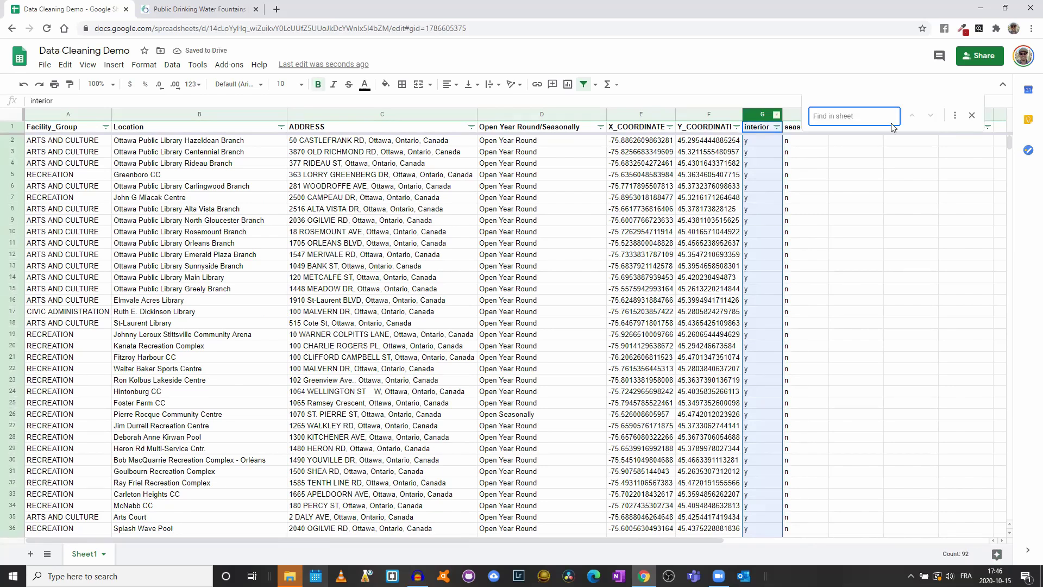
left_click(957, 123)
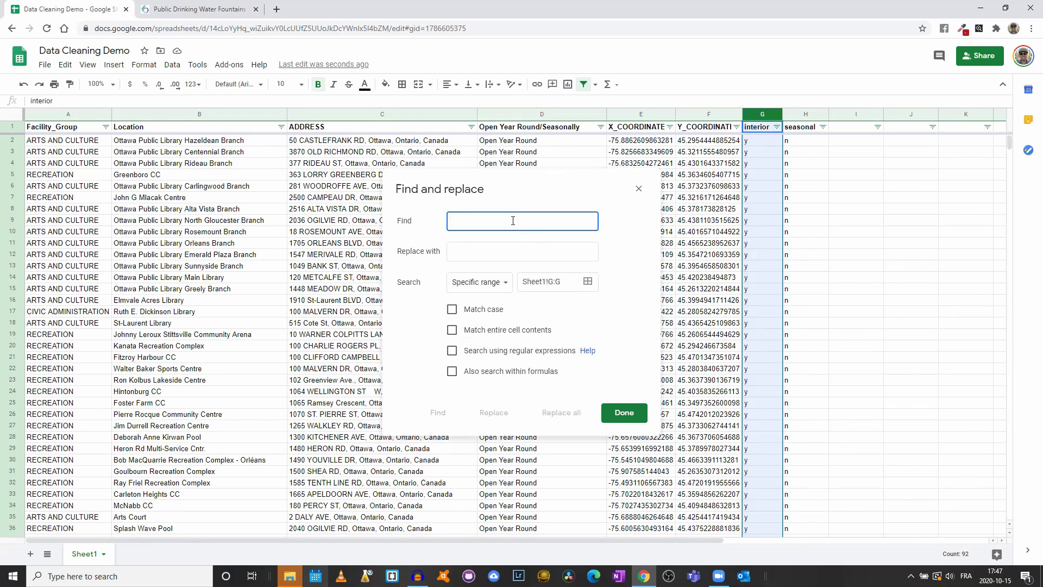
type("y")
left_click(473, 254)
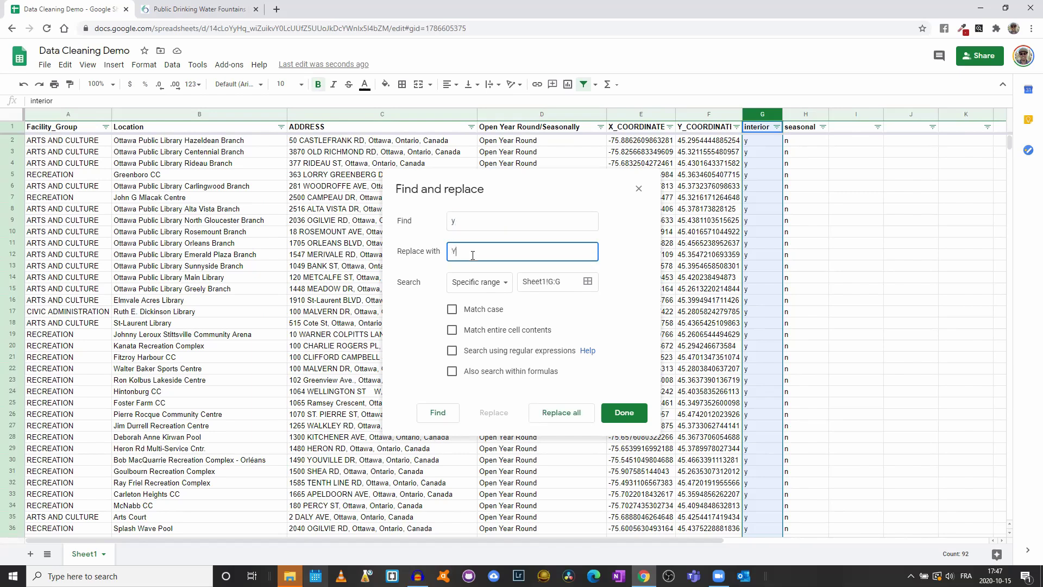
left_click(563, 418)
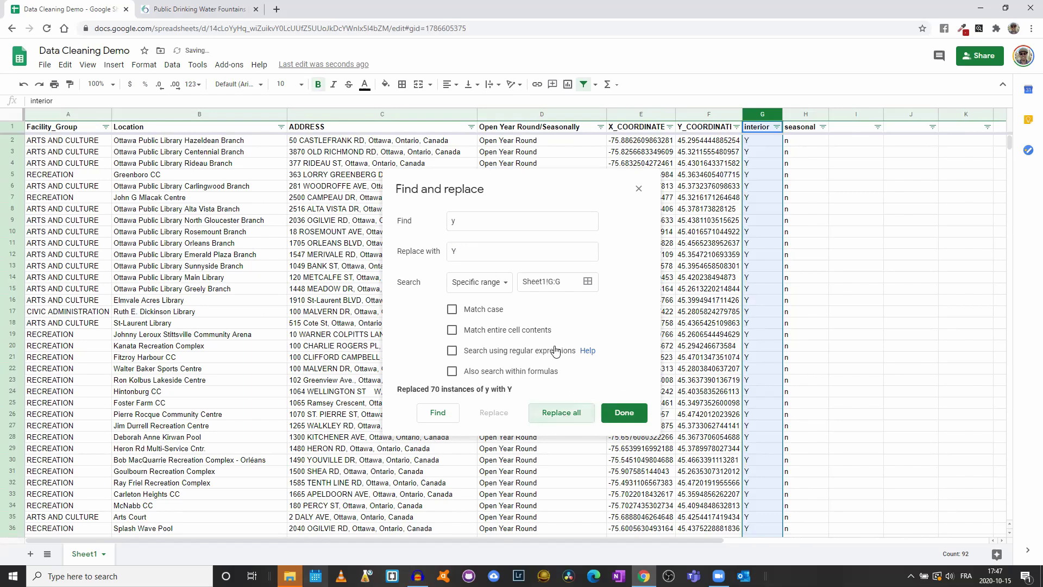
- Replace every n with N in the interior column and close Find and replace
left_click(484, 218)
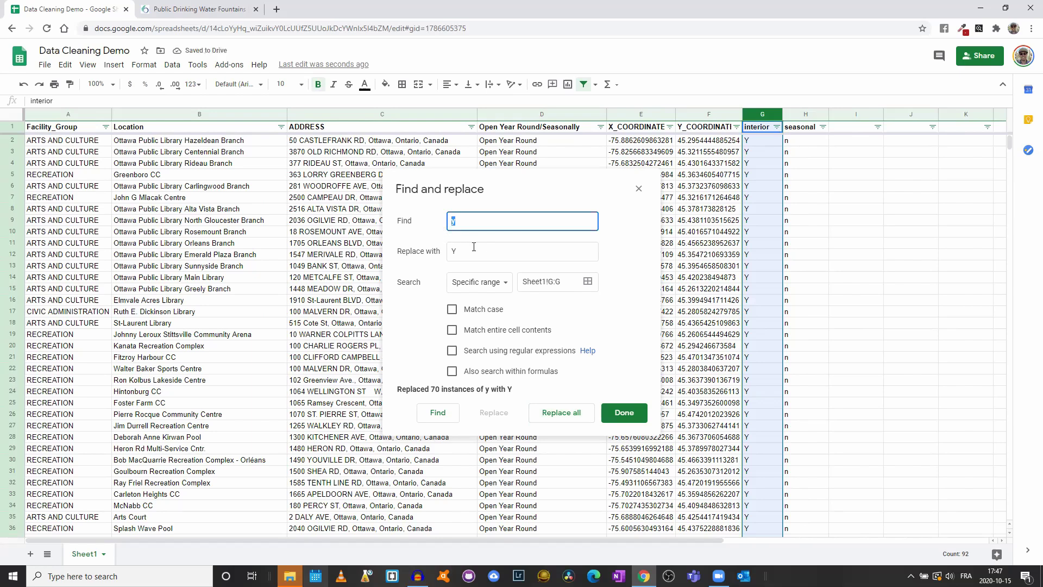
left_click(449, 247)
type("N")
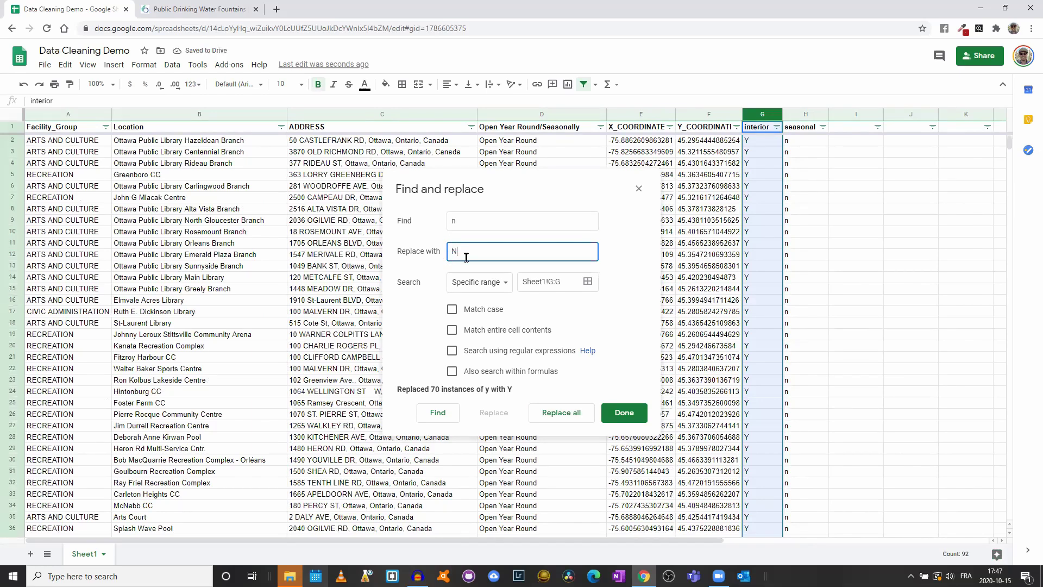
left_click(571, 415)
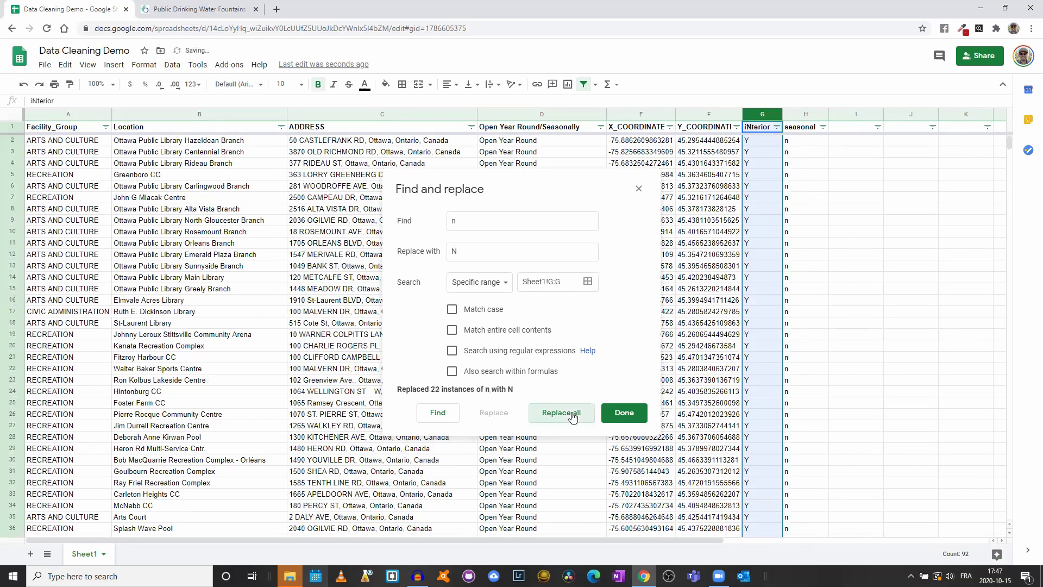
left_click(620, 422)
- Replace every n with N in the seasonal column (range Sheet1!H:H) using Find and replace
left_click(806, 114)
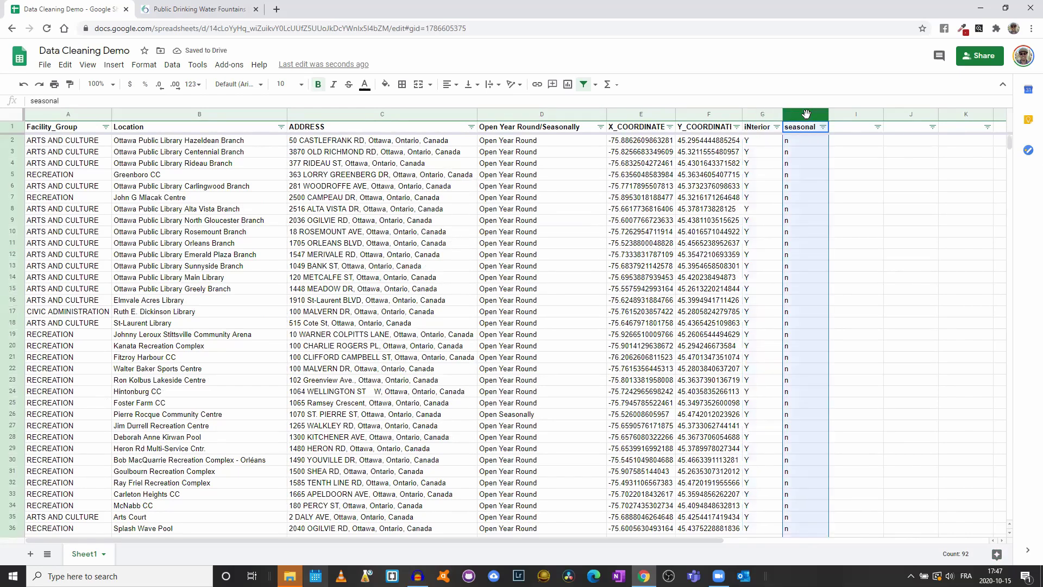
key("ctrl+f")
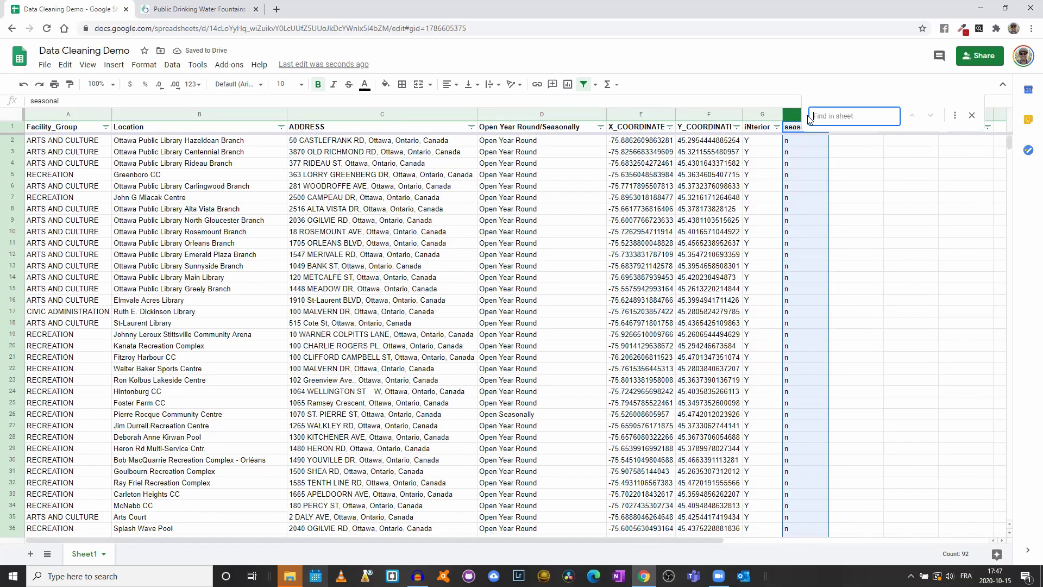
left_click(955, 116)
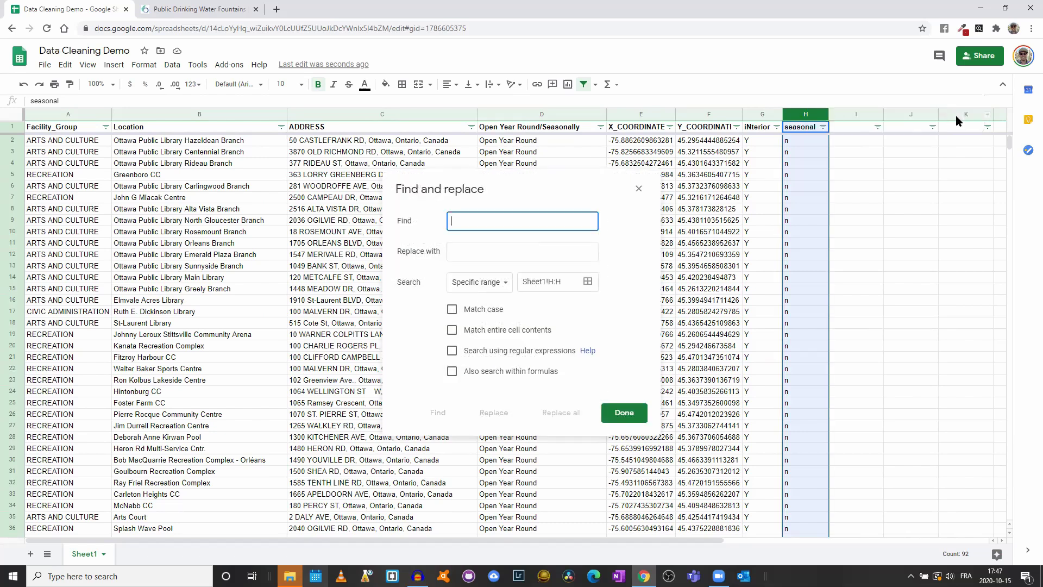
type("n")
left_click(496, 253)
type("N")
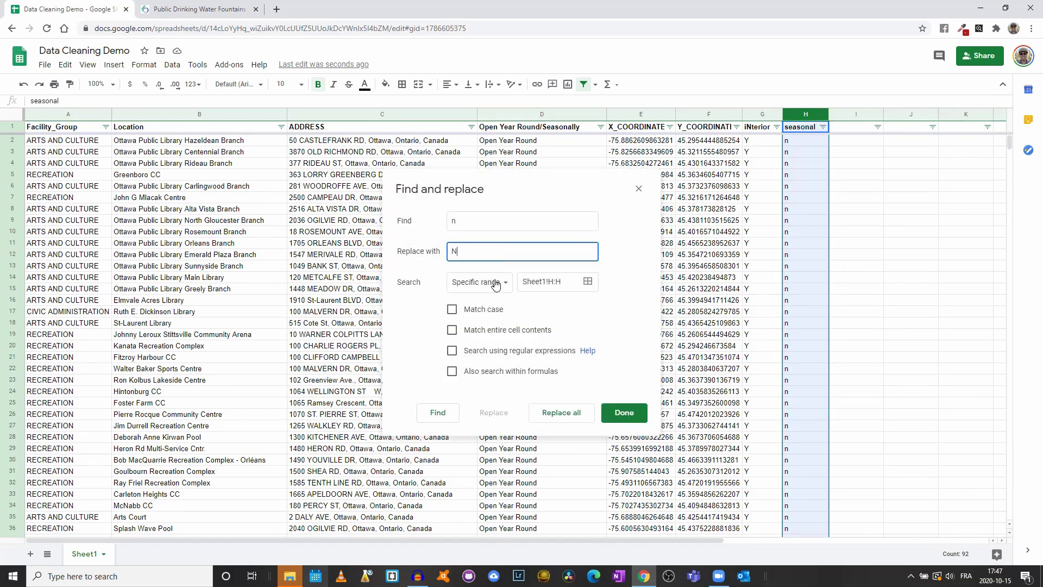
left_click(573, 420)
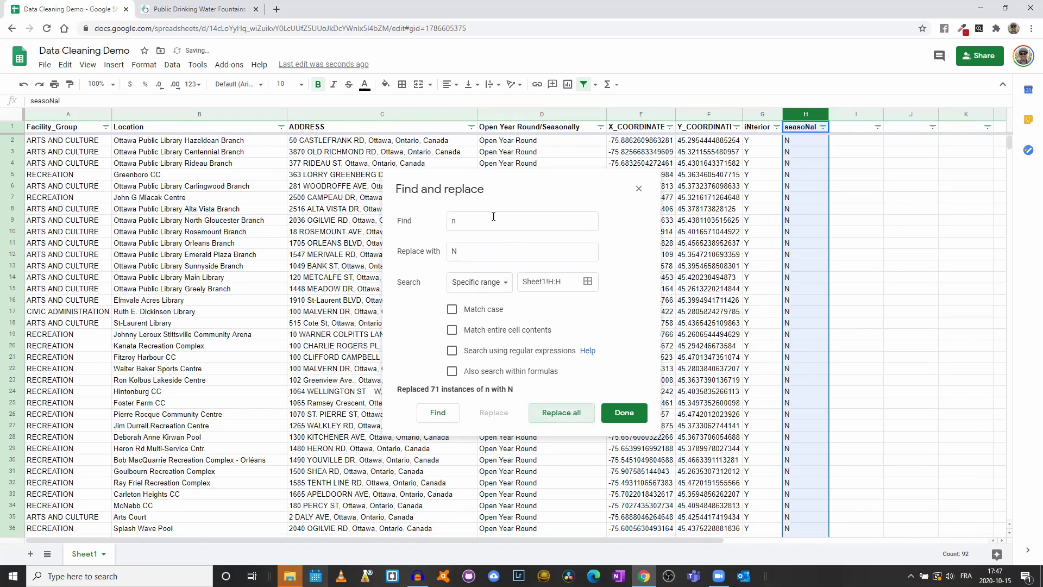
- Replace every y with Y in the seasonal column and close Find and replace
type("y")
key("Tab")
type("Y")
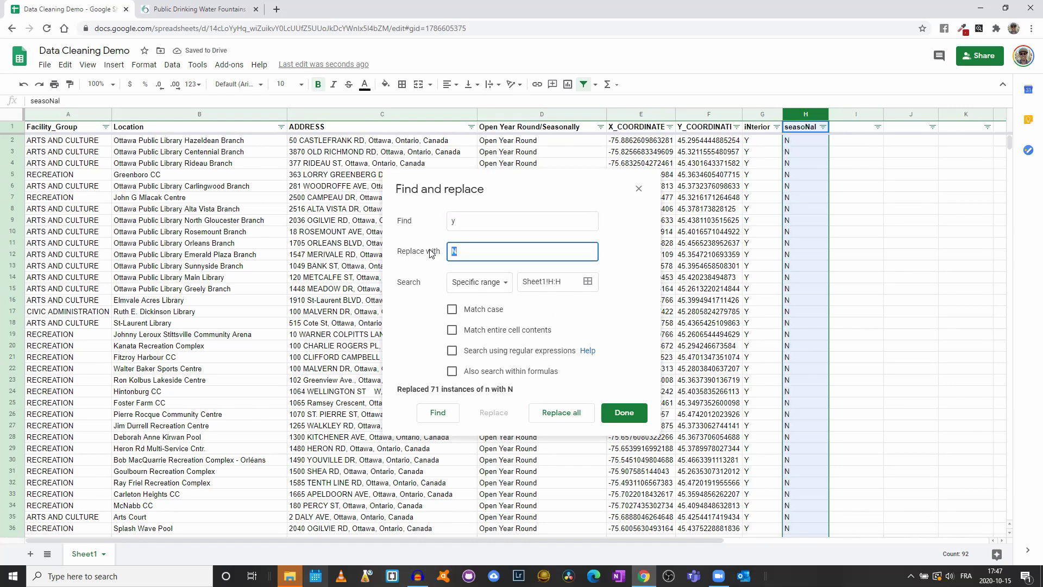
left_click(562, 417)
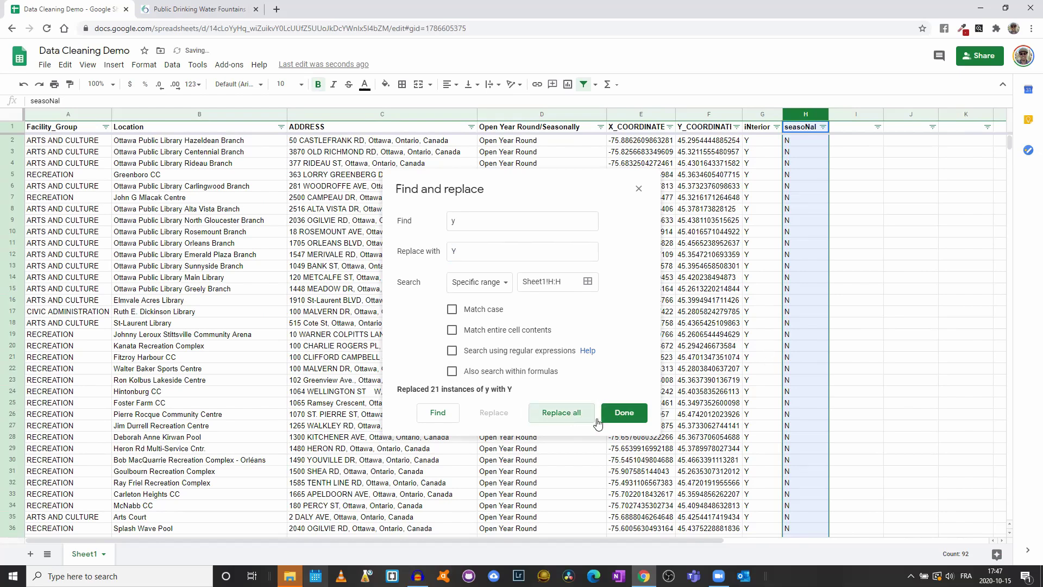
left_click(624, 413)
left_click(815, 363)
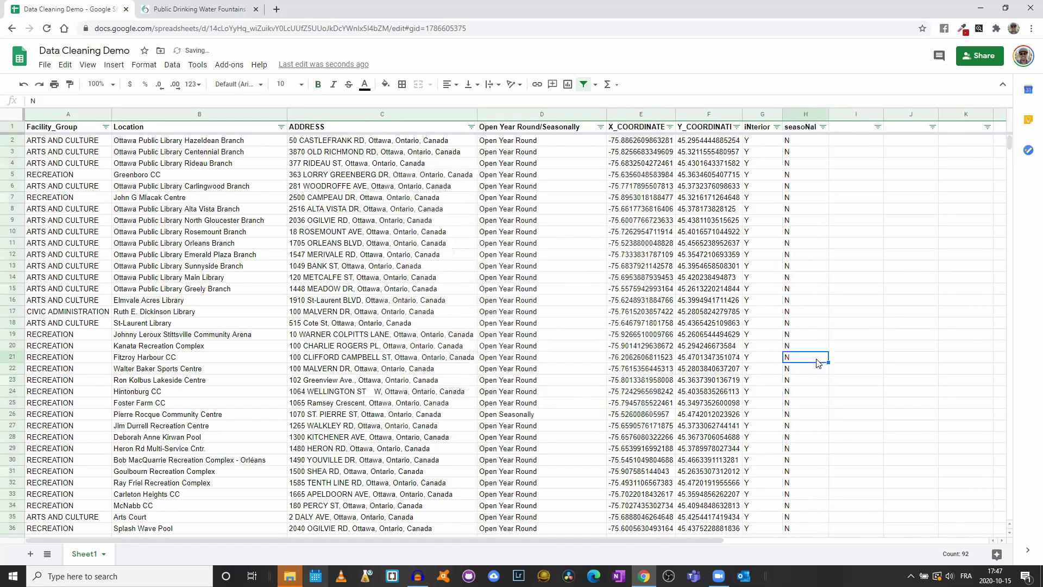
- Check the Y and N codes down the rows and correct the headers in G1 and H1 to Interior and Seasonal
scroll(814, 365, "down", 10)
scroll(813, 369, "down", 7)
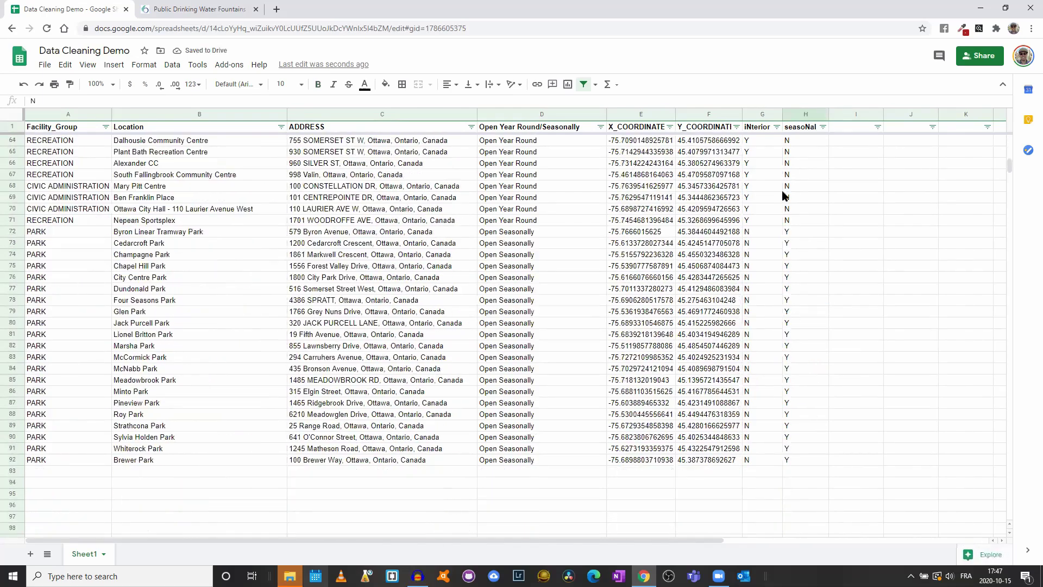
scroll(783, 284, "up", 5)
scroll(782, 285, "up", 11)
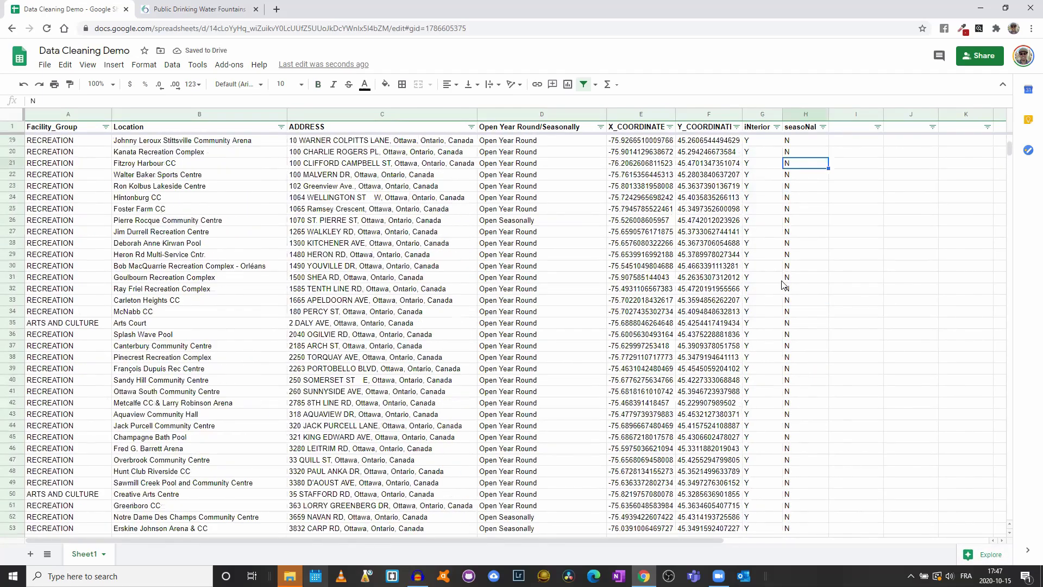
left_click(763, 128)
type("Interior")
key("Tab")
type("Seasonal")
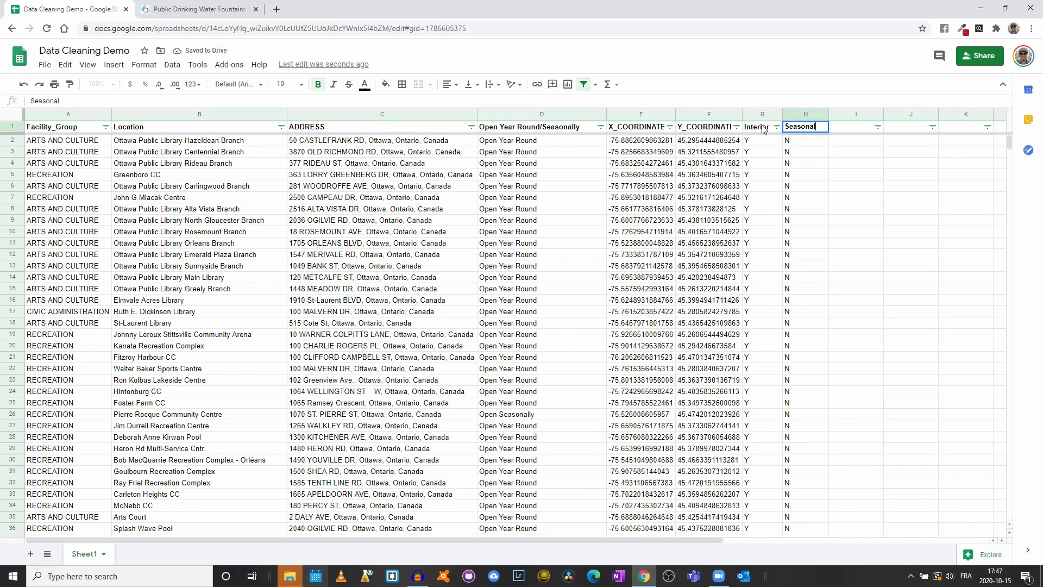
key("Return")
- Examine the Interior header, the Open Year Round/Seasonally values and the cleaned rows down the sheet
left_click(763, 129)
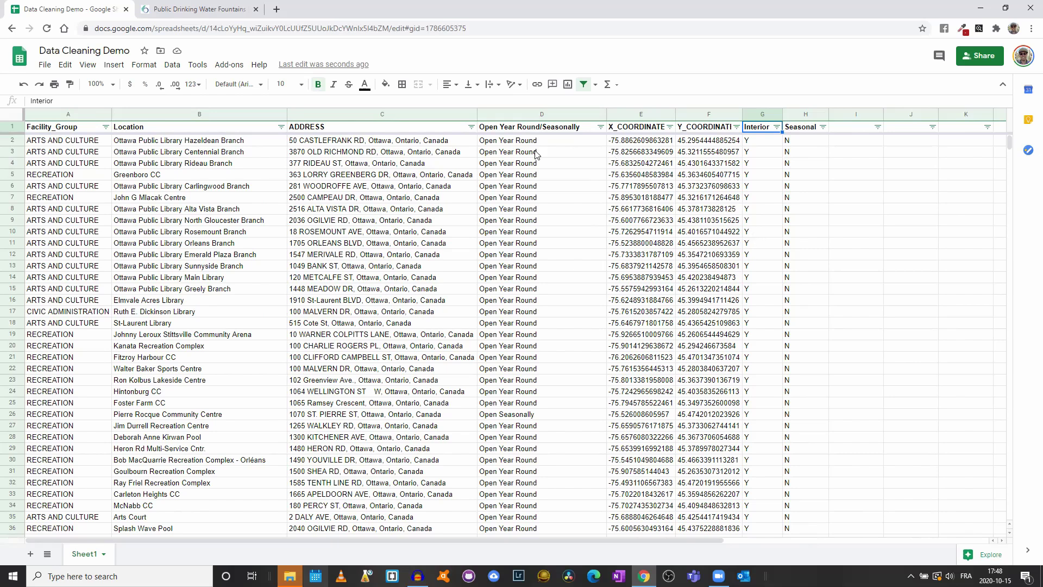
left_click(505, 142)
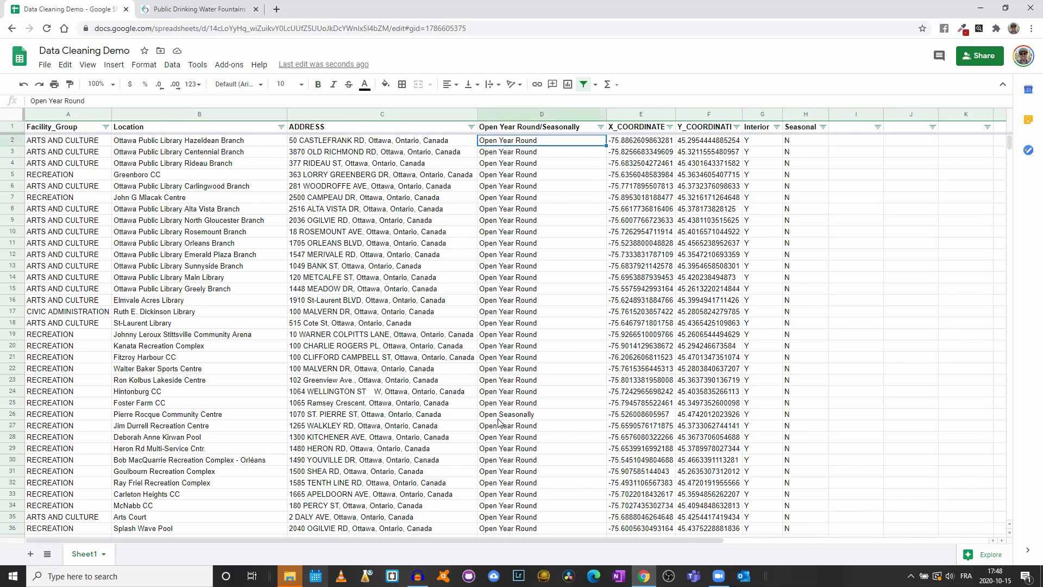
left_click(539, 152)
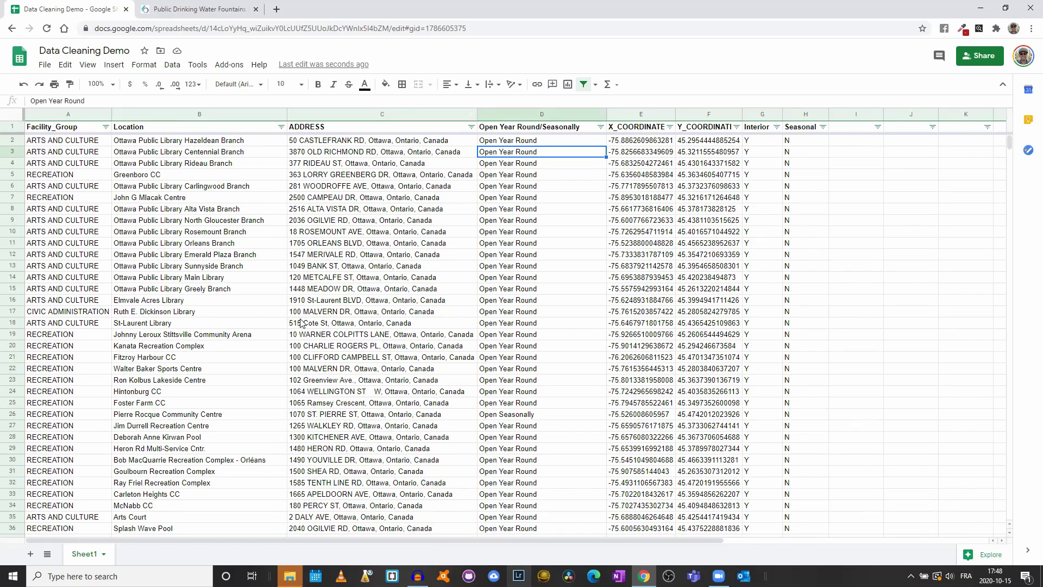
scroll(403, 328, "down", 3)
scroll(174, 350, "down", 2)
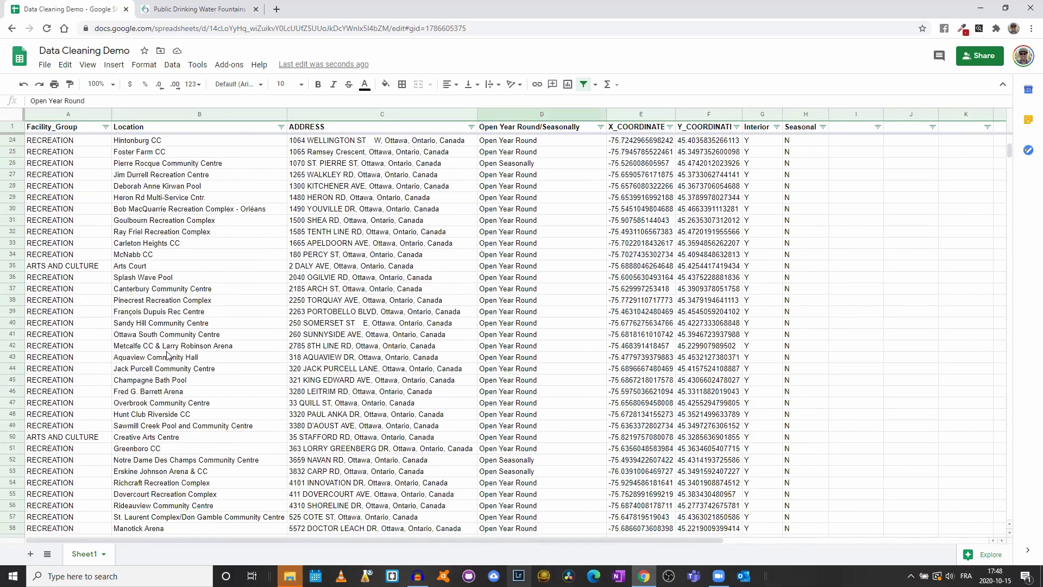
scroll(258, 428, "down", 5)
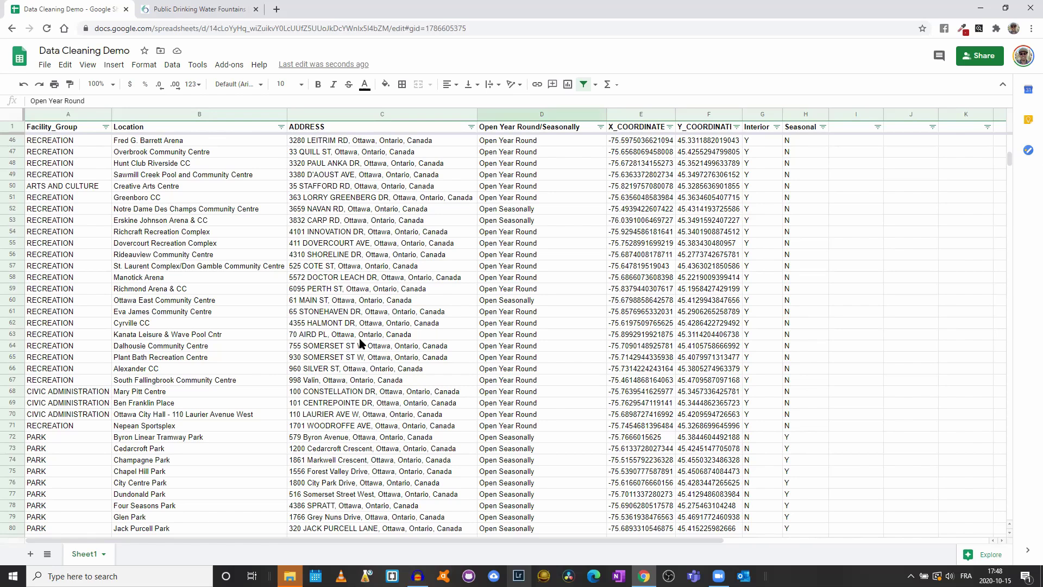
scroll(56, 185, "up", 2)
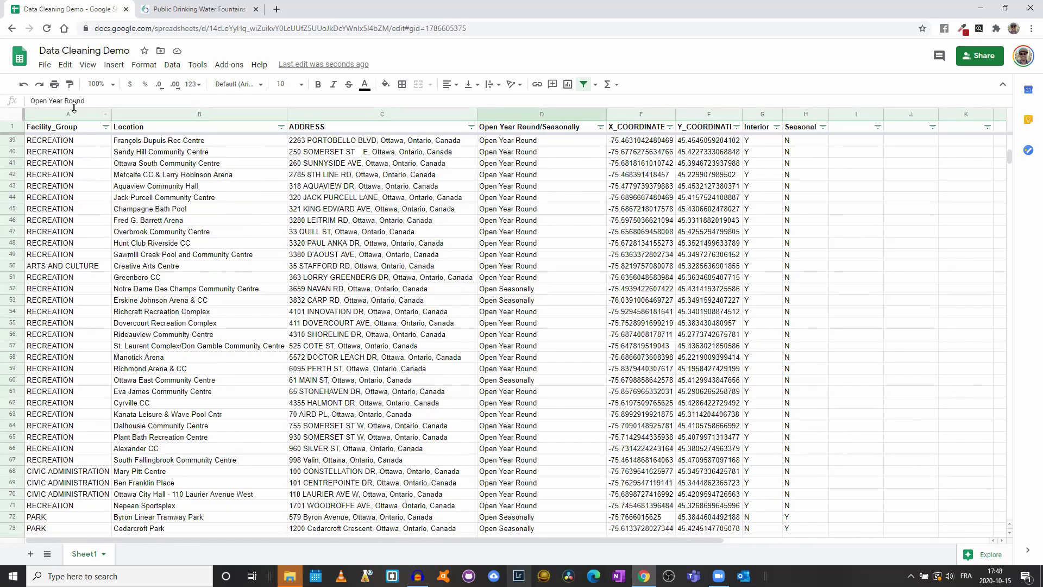
- Freeze the first column, Facility_Group
left_click(79, 113)
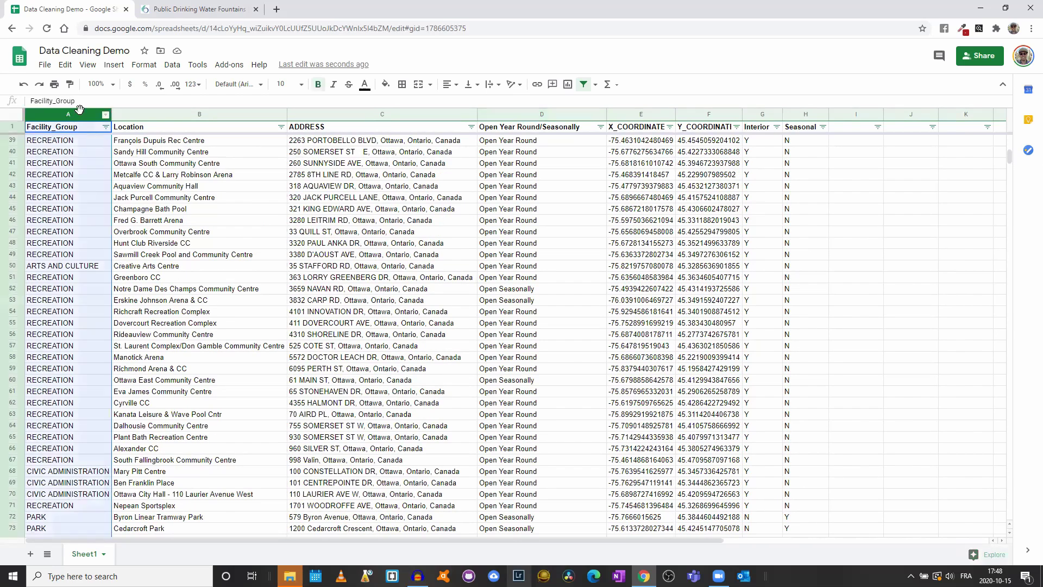
left_click(87, 66)
mouse_move(108, 84)
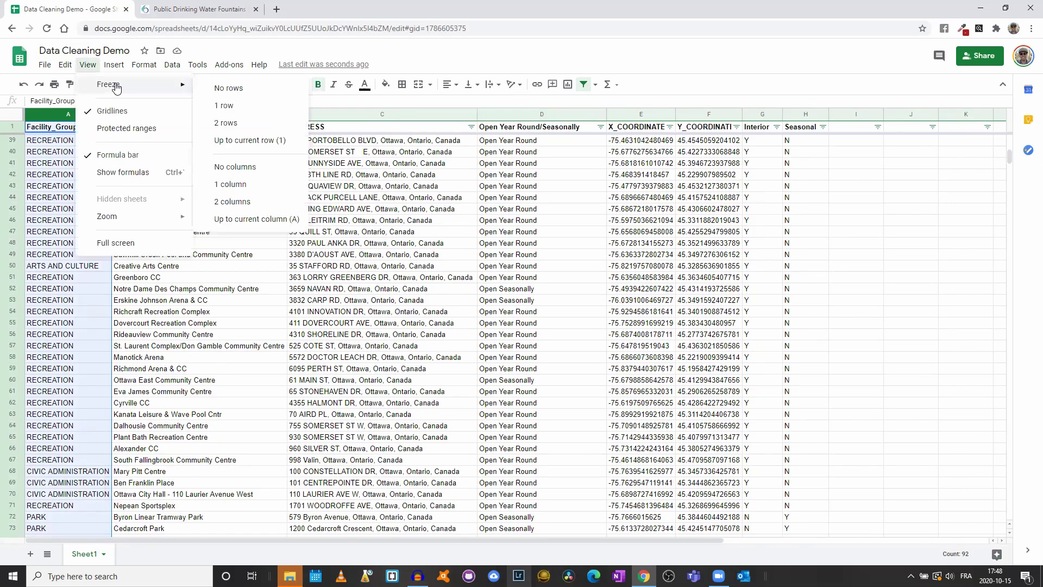
left_click(245, 185)
- Move across row 47 past the data columns and back to check how the frozen Facility_Group column behaves
left_click(68, 232)
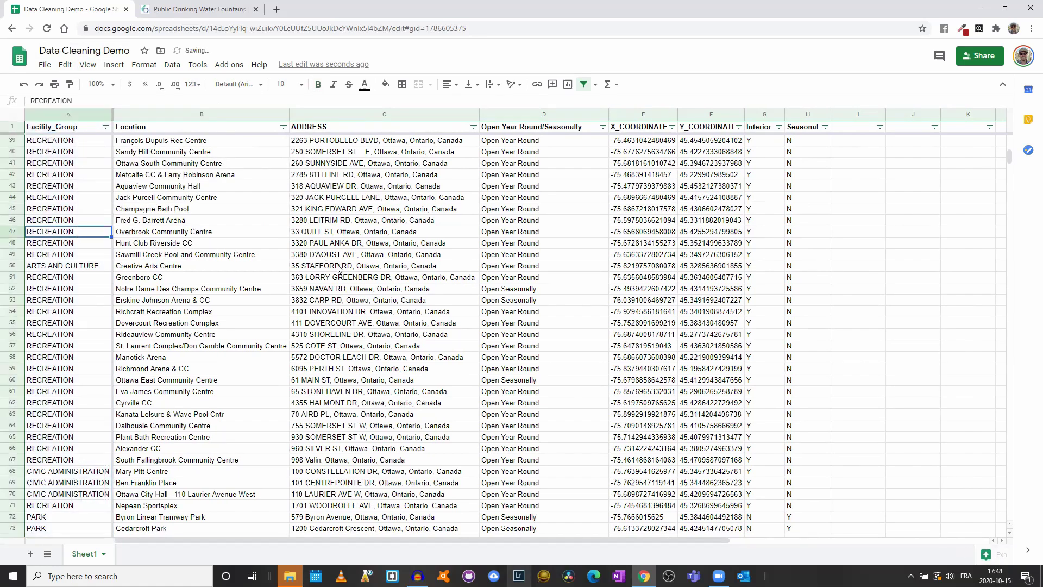
key("Right")
key("Right")
key("Right")
key("Right")
key("Right")
key("Right")
key("Right")
key("Right")
key("Right")
key("Right")
key("Right")
key("Right")
key("Right")
key("Right")
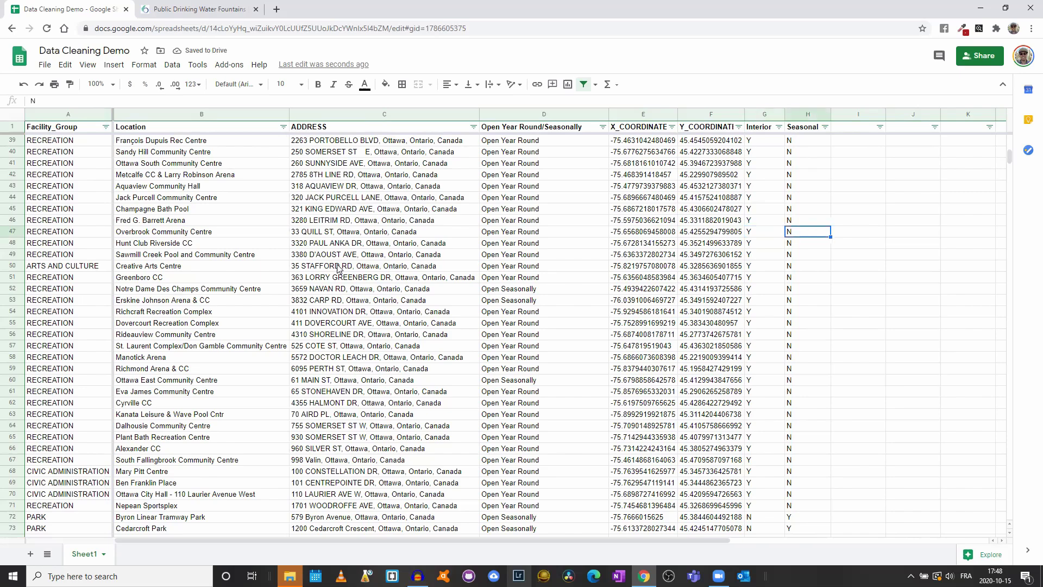
key("Left")
key("Left")
key("Left")
key("Left")
key("Left")
key("Left")
key("Left")
key("Left")
key("Left")
key("Left")
key("Left")
key("Left")
key("Left")
key("Left")
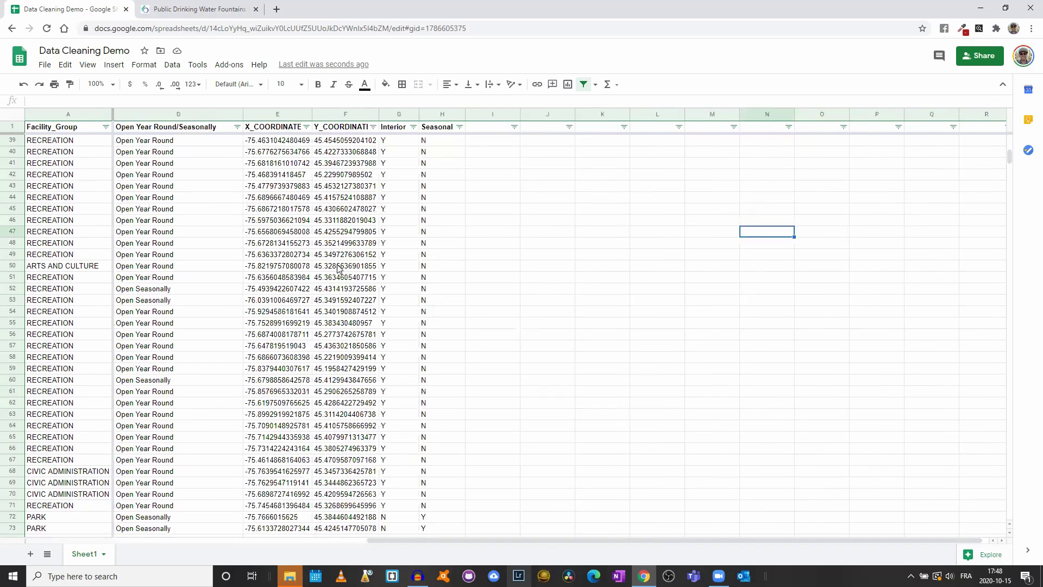